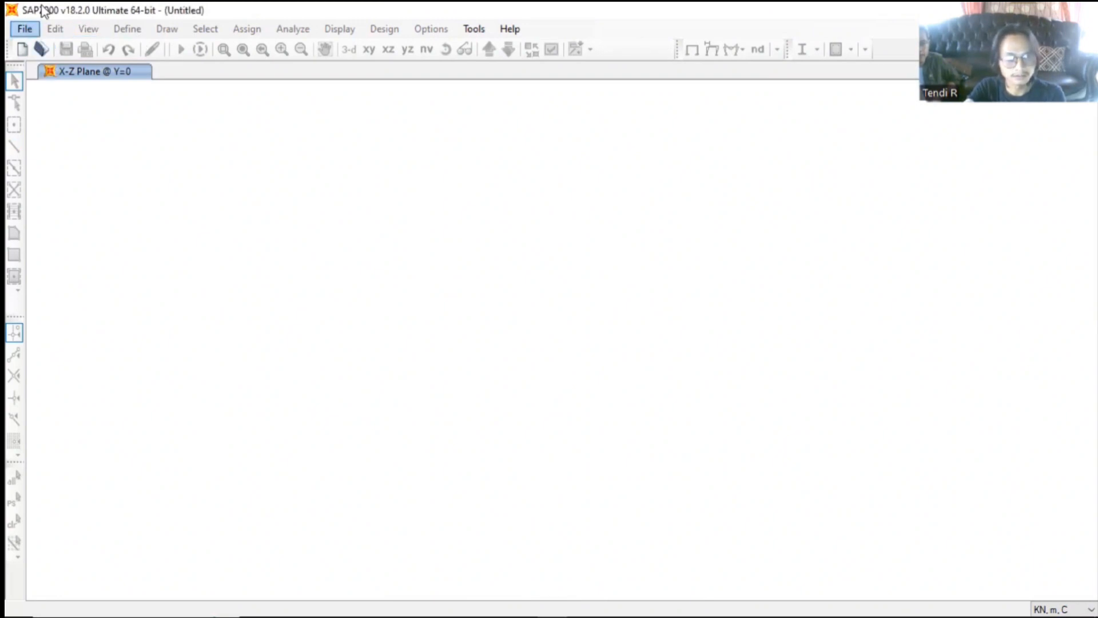
- Start a new model from defaults with KN, m, C units, using the Beam template
{"action": "left_click", "coordinate": [24, 29]}
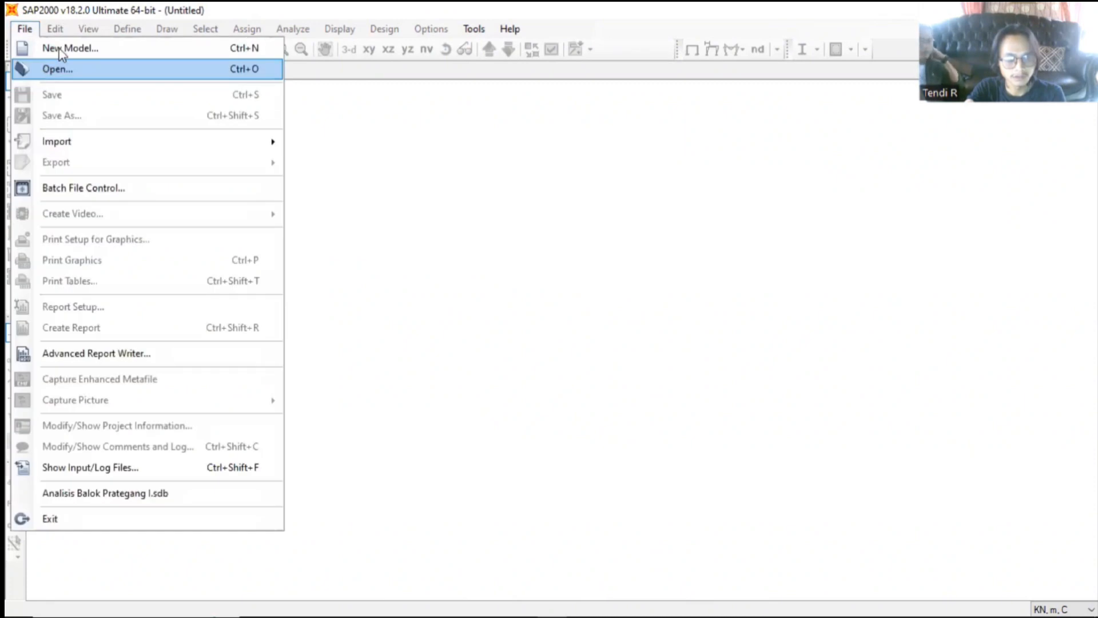
{"action": "left_click", "coordinate": [62, 50]}
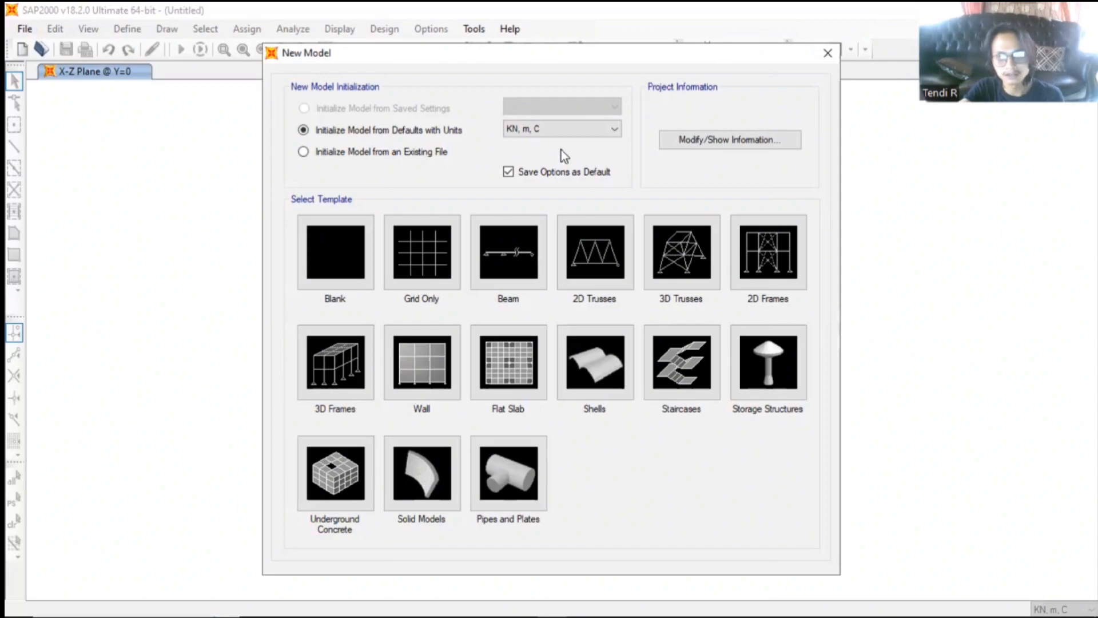
{"action": "left_click", "coordinate": [560, 129]}
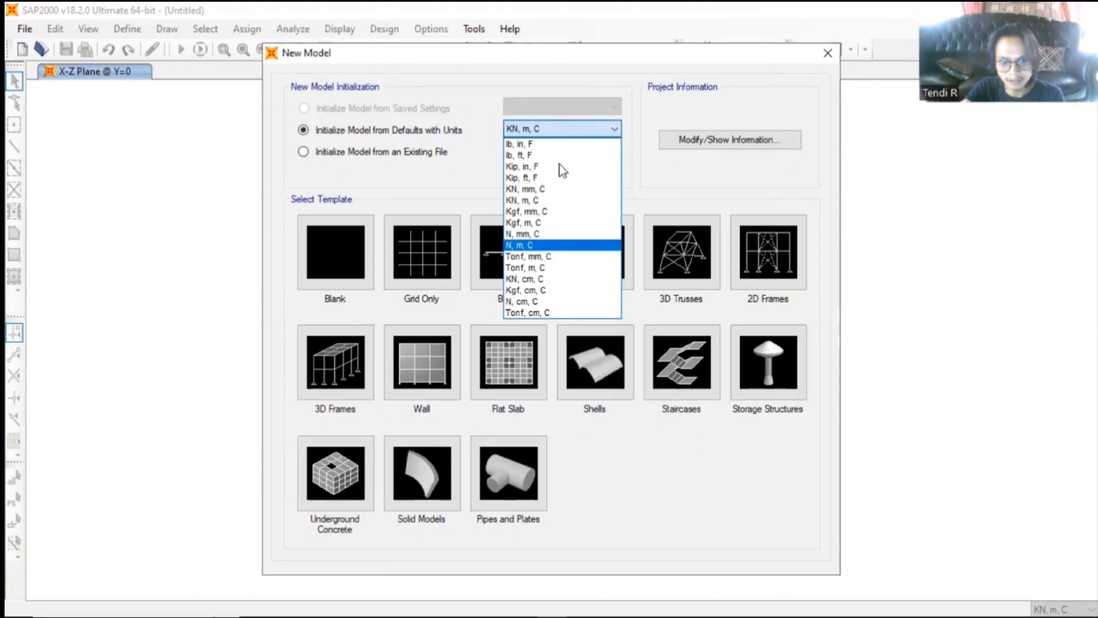
{"action": "left_click", "coordinate": [560, 203]}
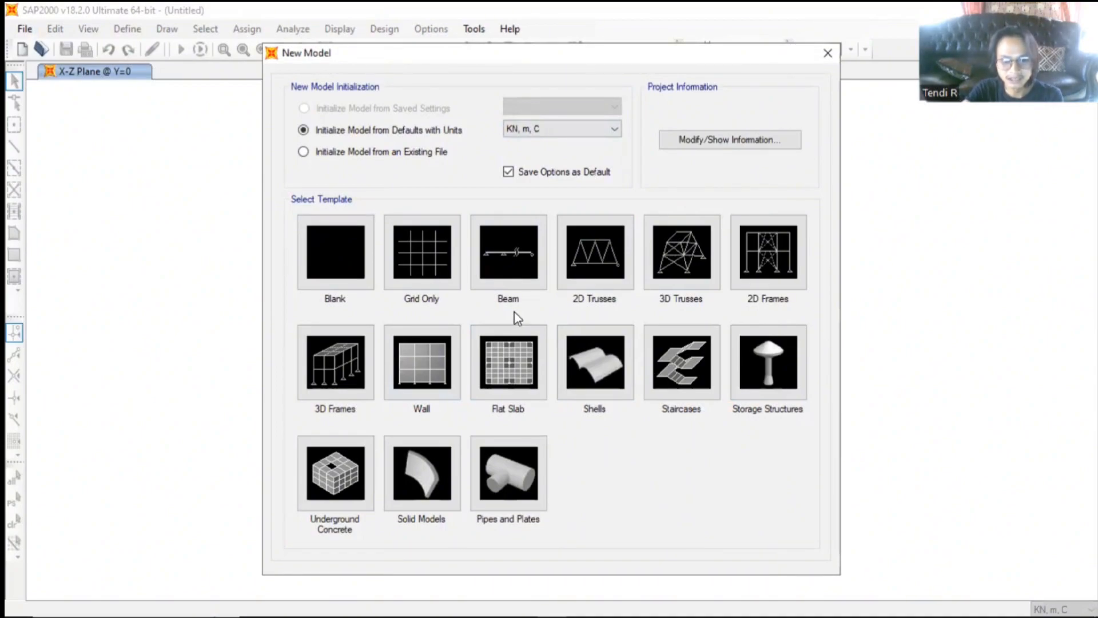
{"action": "left_click", "coordinate": [520, 262]}
- Create the beam with 1 span and a span length of 11 m, keeping the default section and restraints
{"action": "type", "text": "2"}
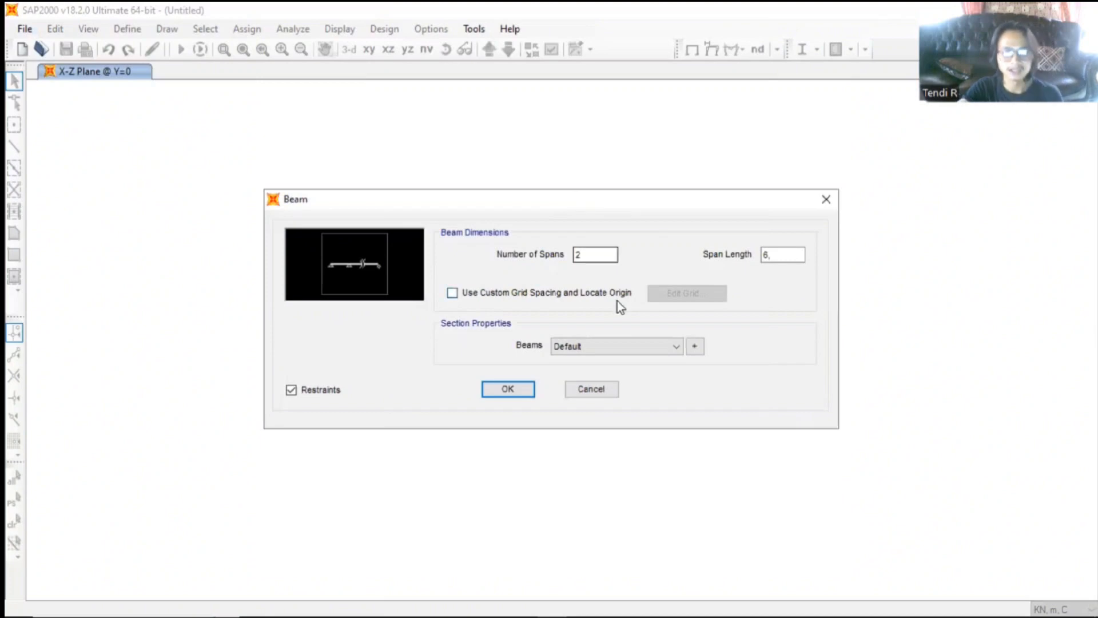
{"action": "double_click", "coordinate": [576, 255]}
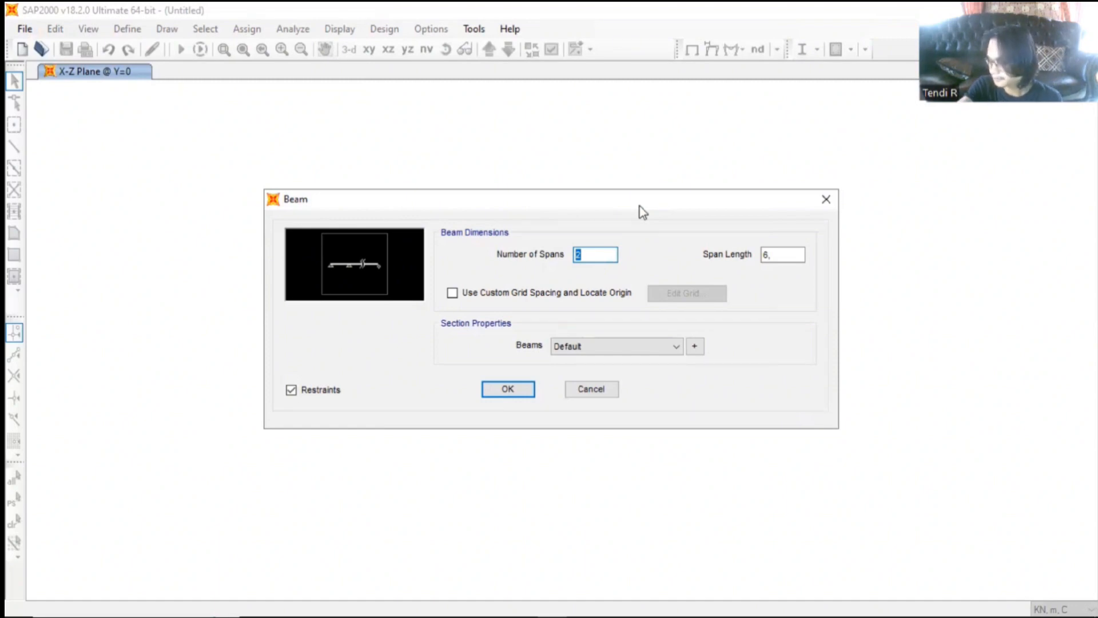
{"action": "type", "text": "1"}
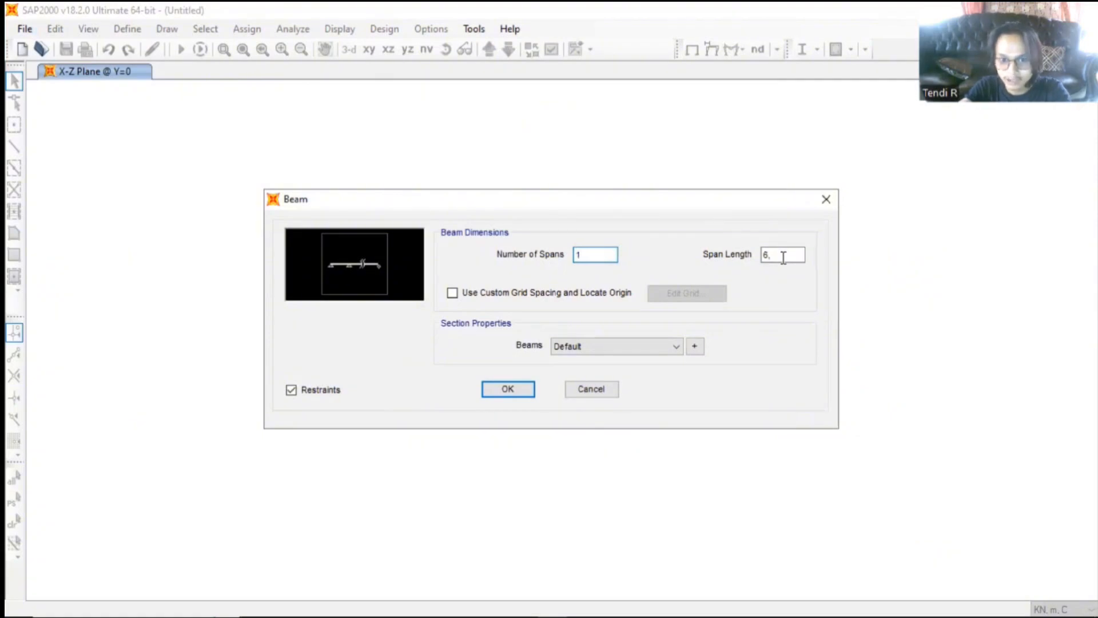
{"action": "left_click", "coordinate": [783, 257]}
{"action": "left_click_drag", "start_coordinate": [772, 253], "coordinate": [750, 252]}
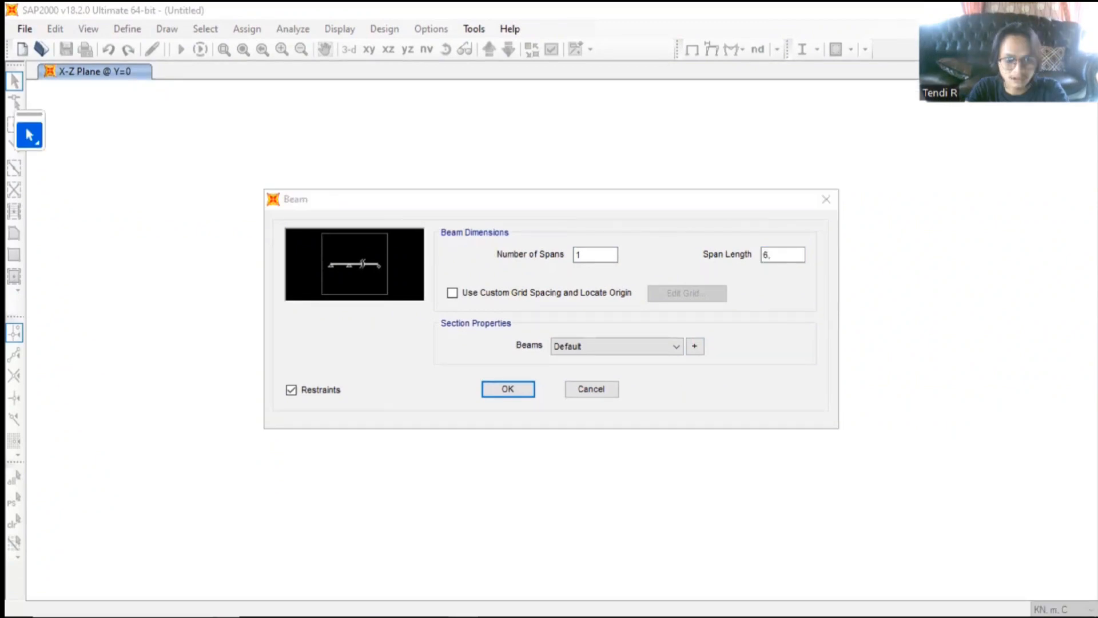
{"action": "left_click_drag", "start_coordinate": [781, 255], "coordinate": [765, 257]}
{"action": "type", "text": "11"}
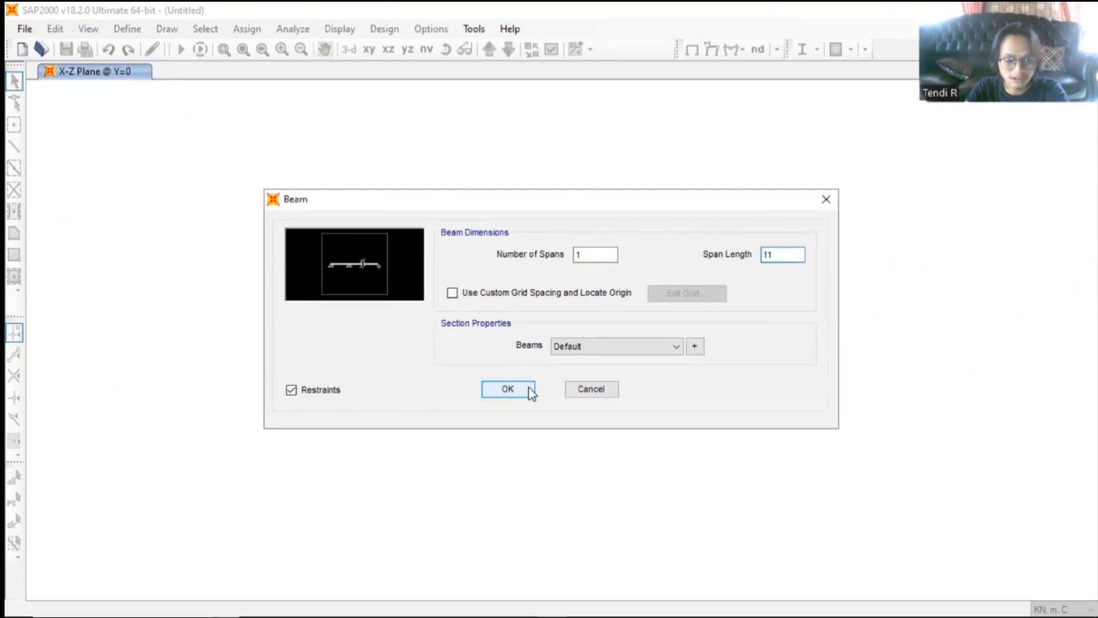
{"action": "left_click", "coordinate": [511, 395]}
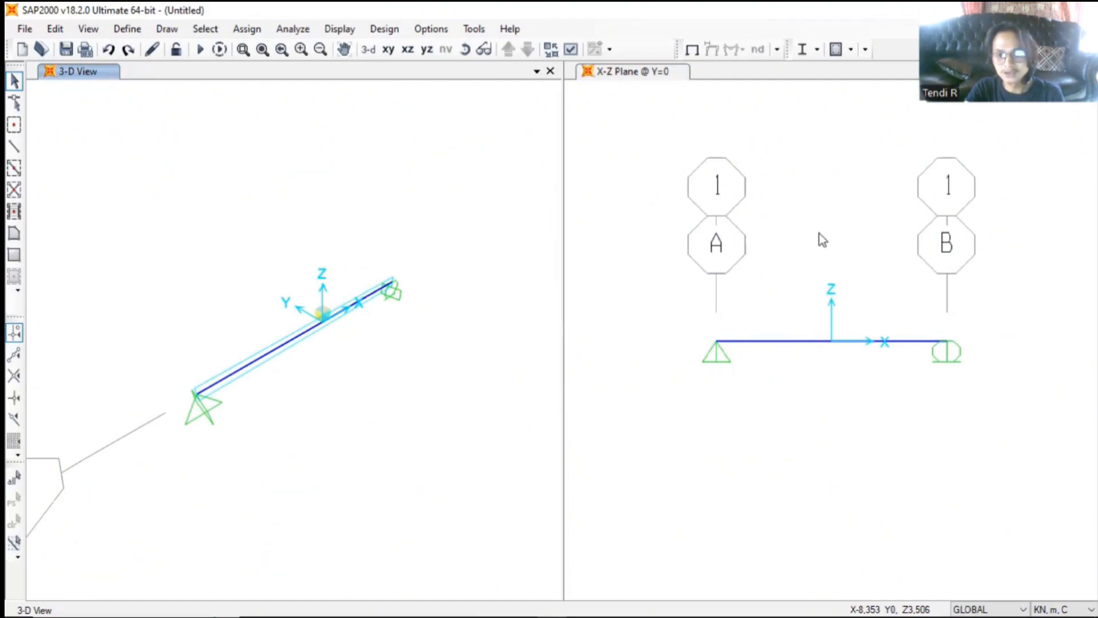
- Close the 3-D view and frame the whole beam in the X-Z plane view
{"action": "left_click", "coordinate": [551, 72]}
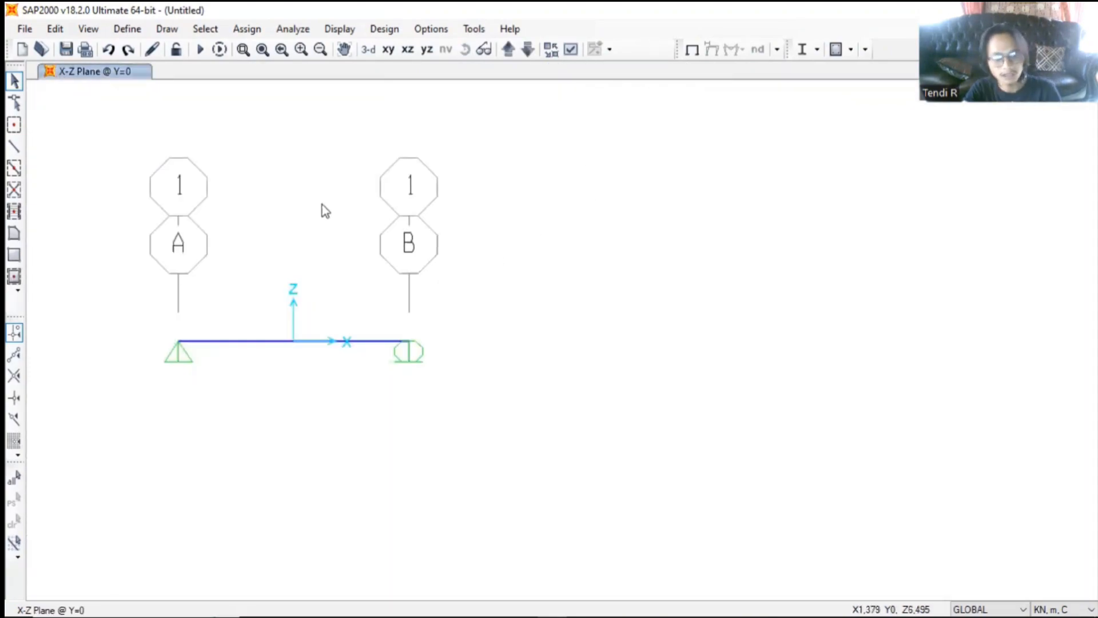
{"action": "mouse_move", "coordinate": [299, 202]}
{"action": "left_mouse_down"}
{"action": "mouse_move", "coordinate": [497, 287]}
{"action": "mouse_move", "coordinate": [321, 206]}
{"action": "left_mouse_up"}
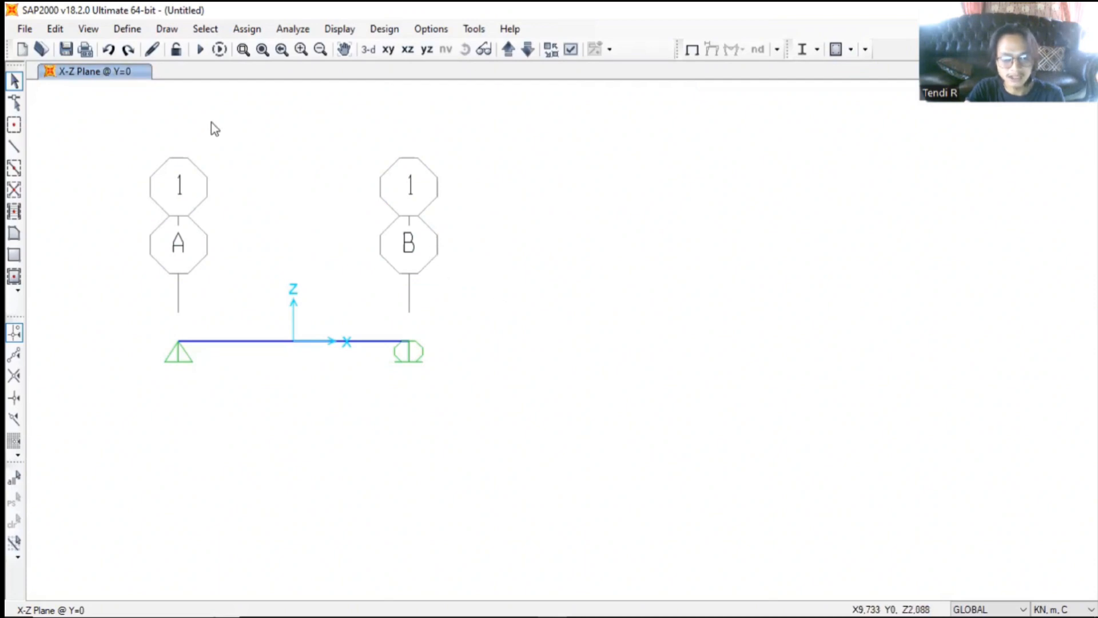
{"action": "scroll", "coordinate": [213, 122], "scroll_direction": "down", "scroll_amount": 4}
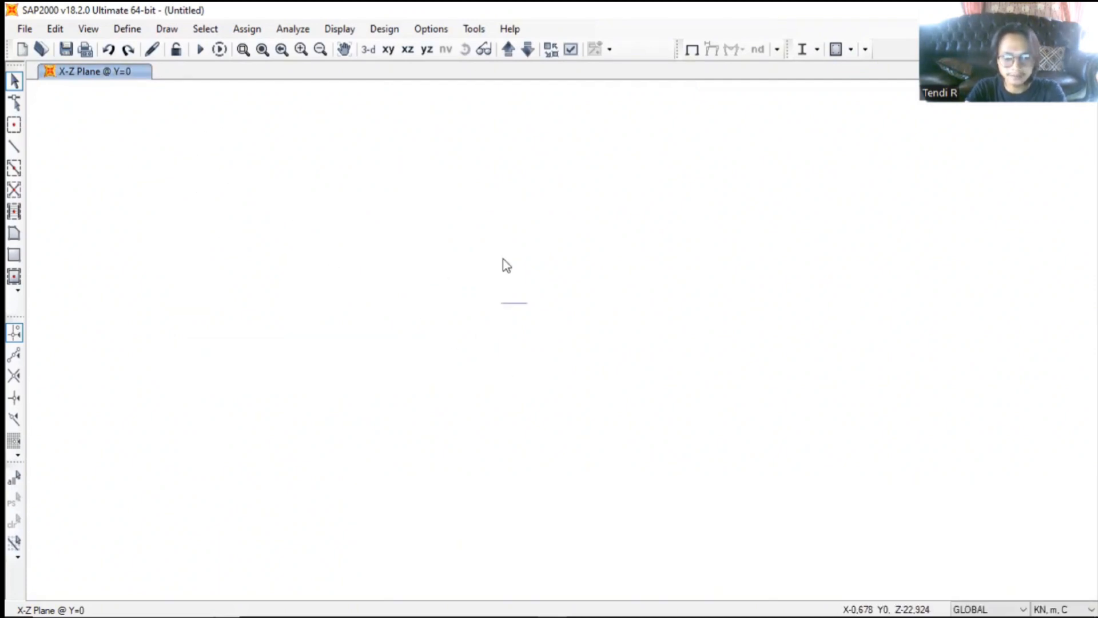
{"action": "scroll", "coordinate": [517, 309], "scroll_direction": "up", "scroll_amount": 4}
{"action": "scroll", "coordinate": [652, 343], "scroll_direction": "down", "scroll_amount": 2}
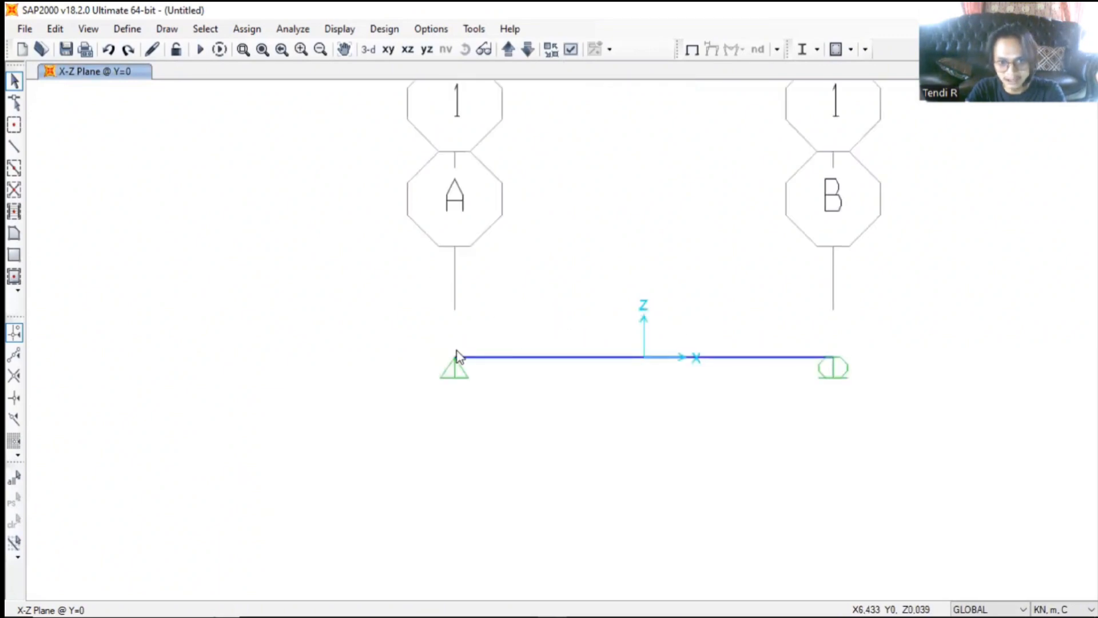
{"action": "middle_click_drag", "start_coordinate": [580, 251], "coordinate": [579, 300]}
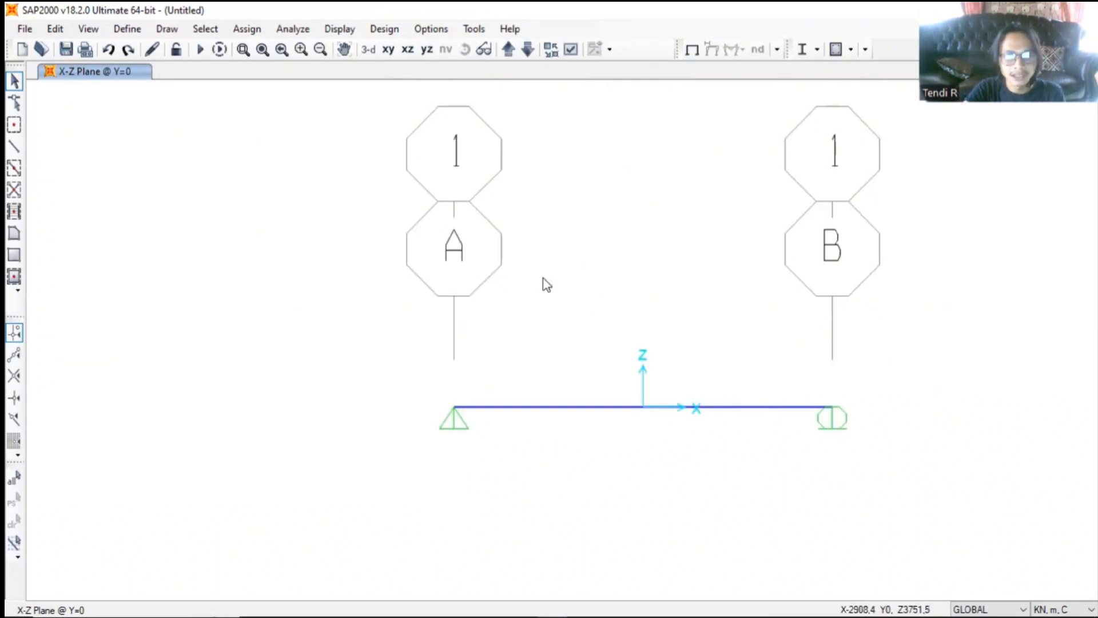
- Add a new material property with region User and material type Concrete
{"action": "left_click", "coordinate": [136, 29]}
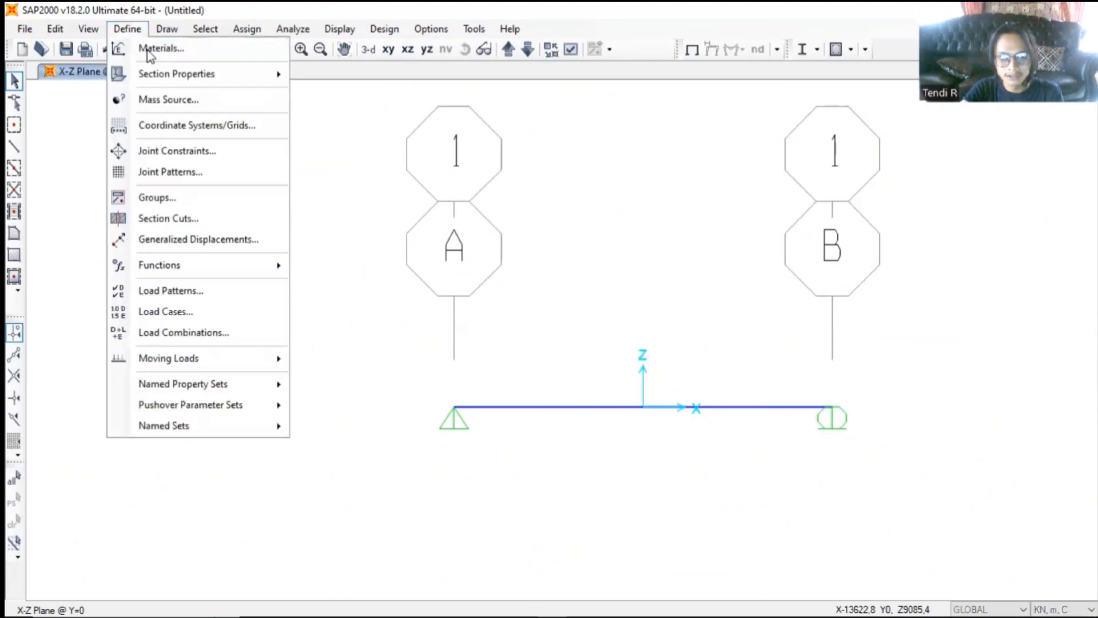
{"action": "left_click", "coordinate": [147, 49]}
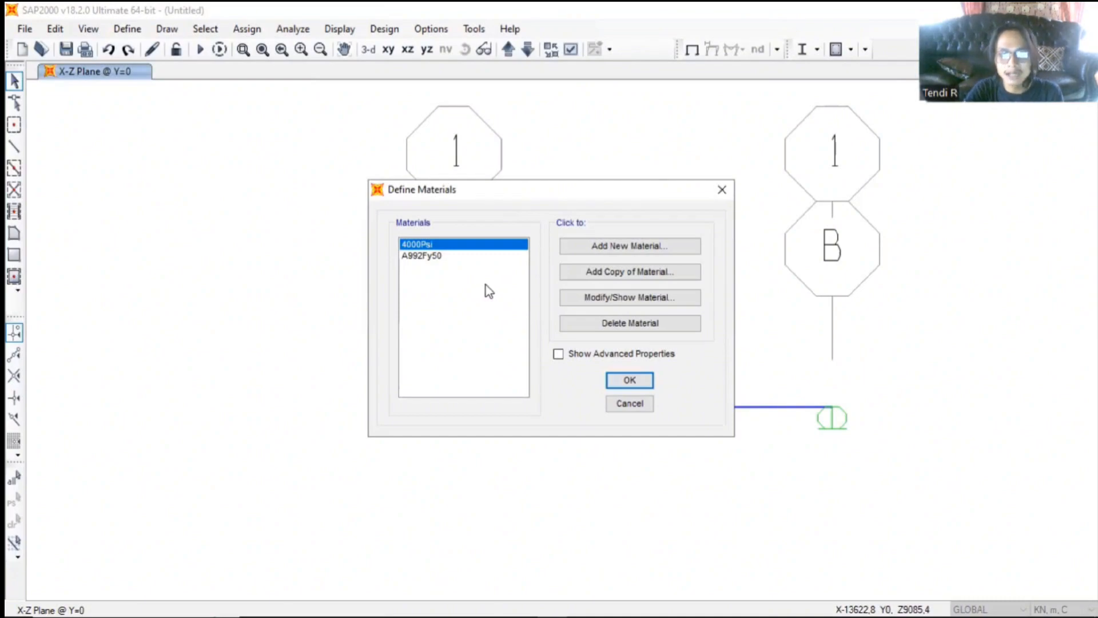
{"action": "left_click", "coordinate": [611, 249]}
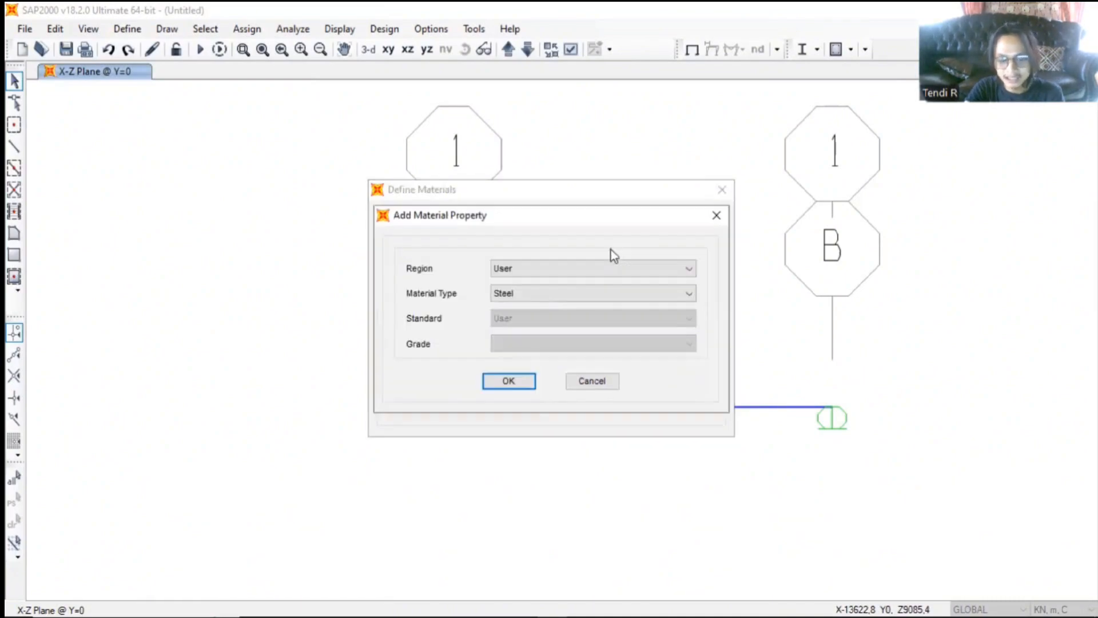
{"action": "left_click", "coordinate": [542, 268]}
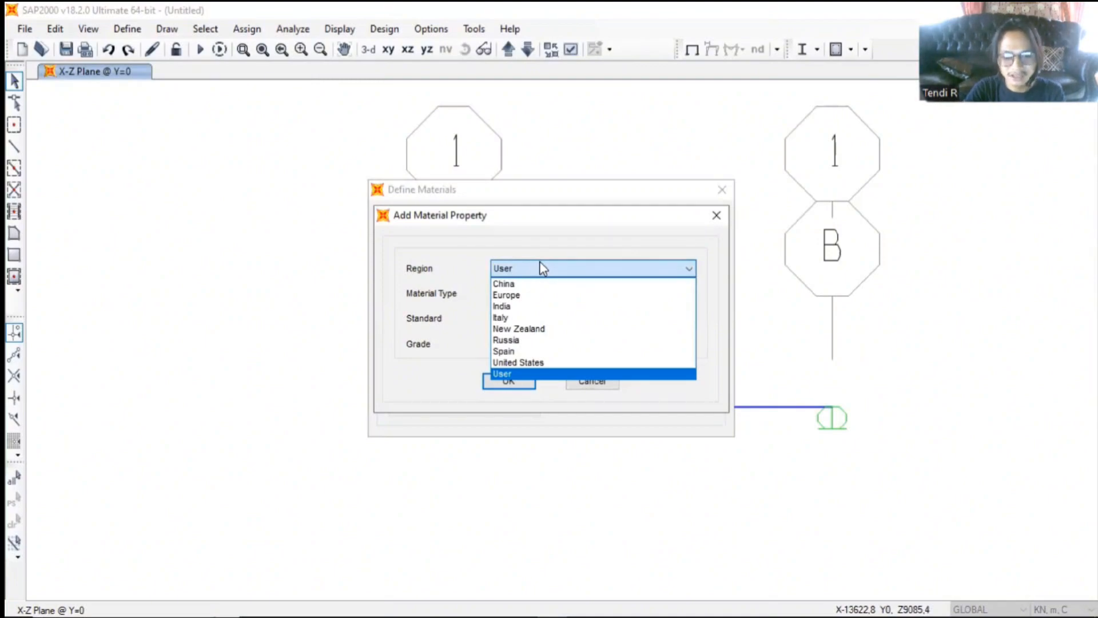
{"action": "left_click", "coordinate": [561, 375]}
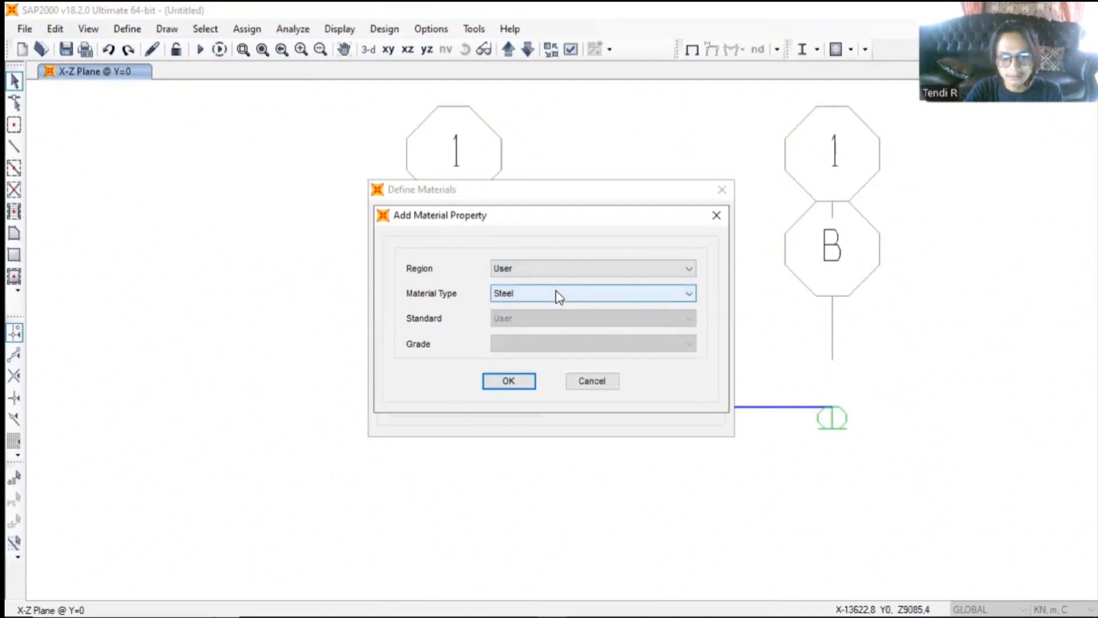
{"action": "left_click", "coordinate": [558, 295]}
{"action": "left_click", "coordinate": [553, 321]}
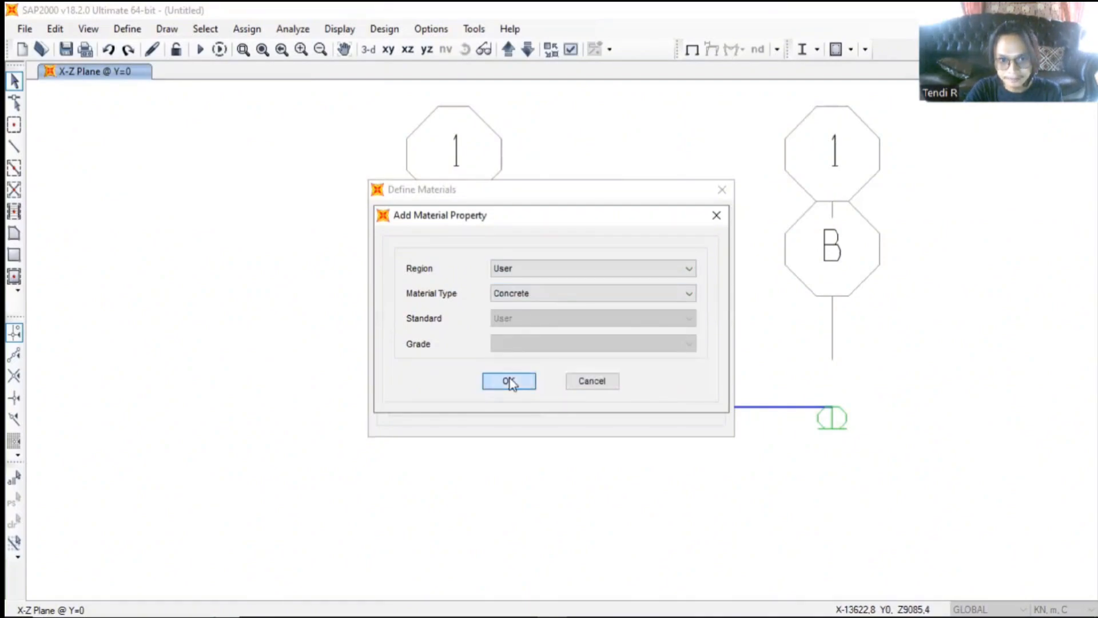
{"action": "left_click", "coordinate": [515, 379]}
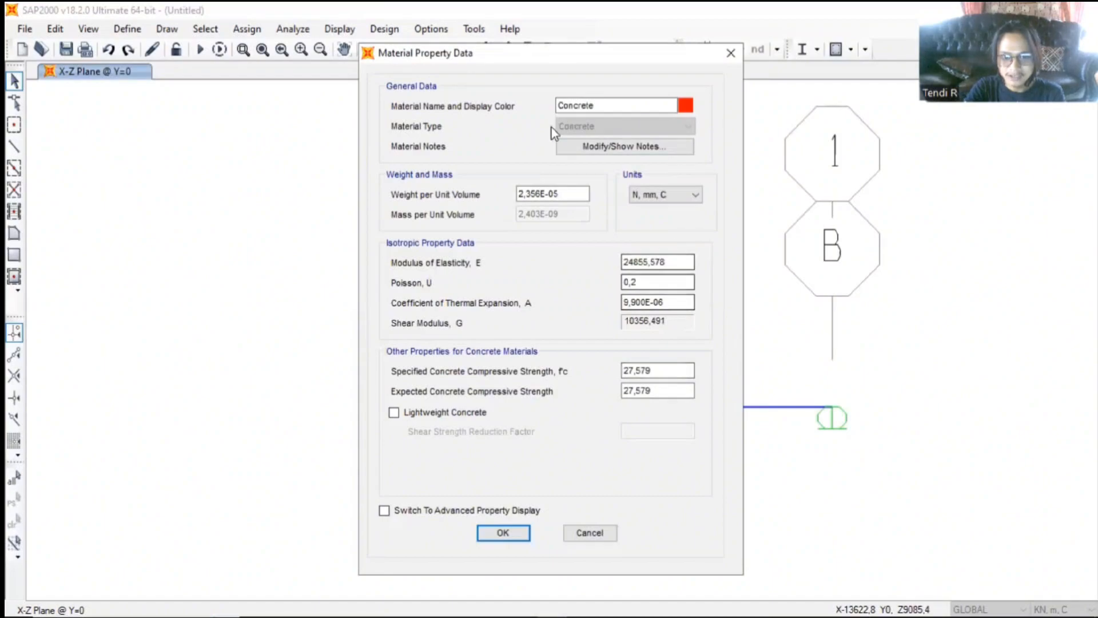
- Name the new concrete material "Beton Fc 47"
{"action": "left_click", "coordinate": [582, 106]}
{"action": "left_click", "coordinate": [603, 106]}
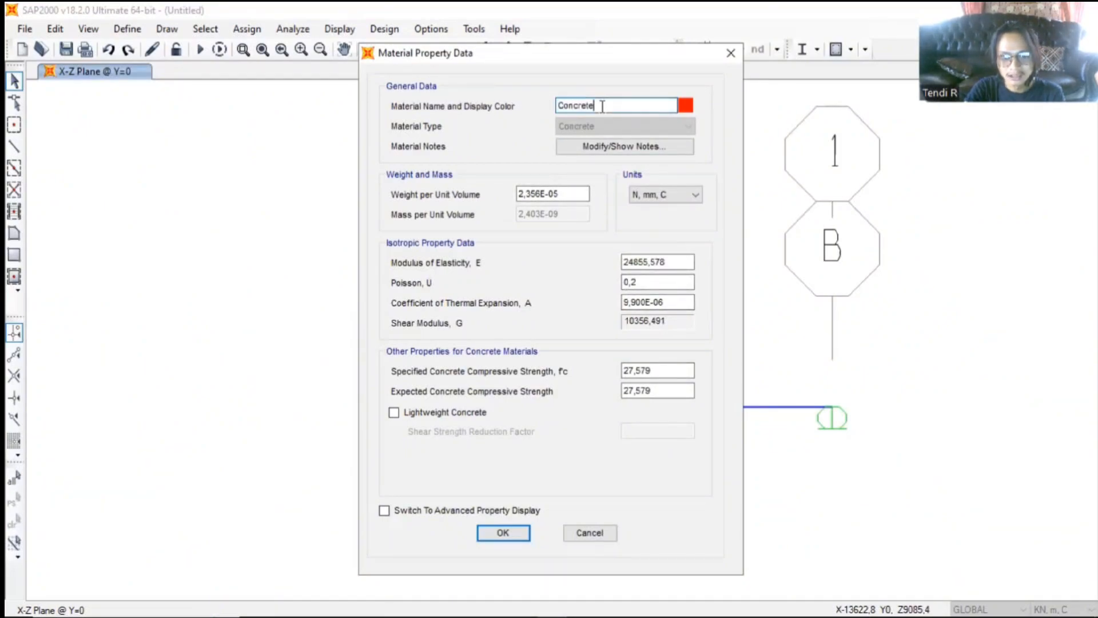
{"action": "double_click", "coordinate": [602, 106]}
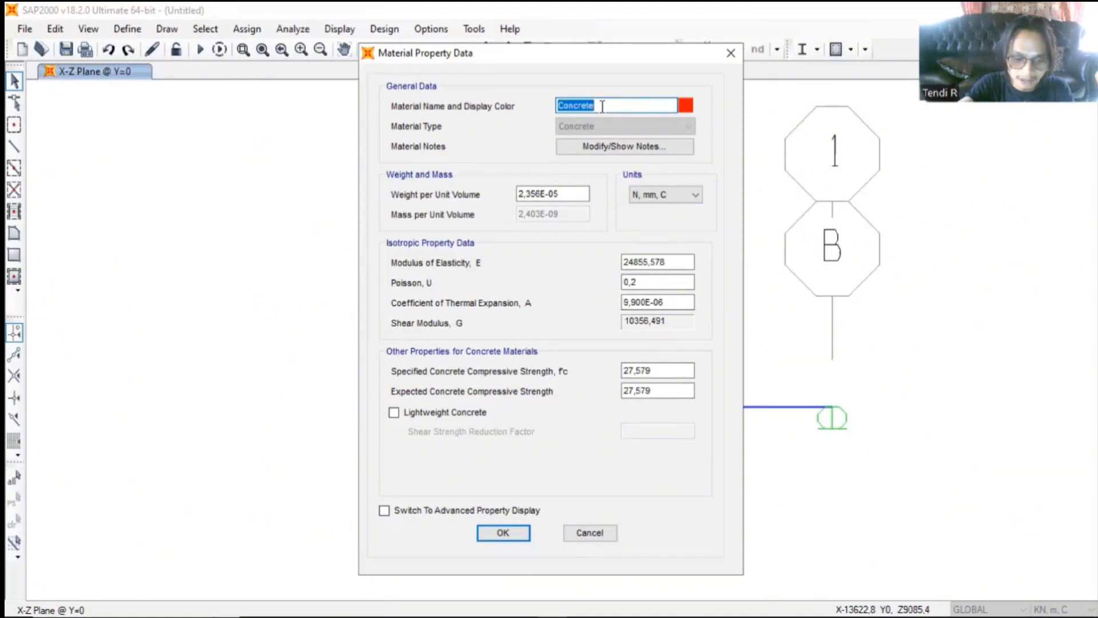
{"action": "type", "text": "B"}
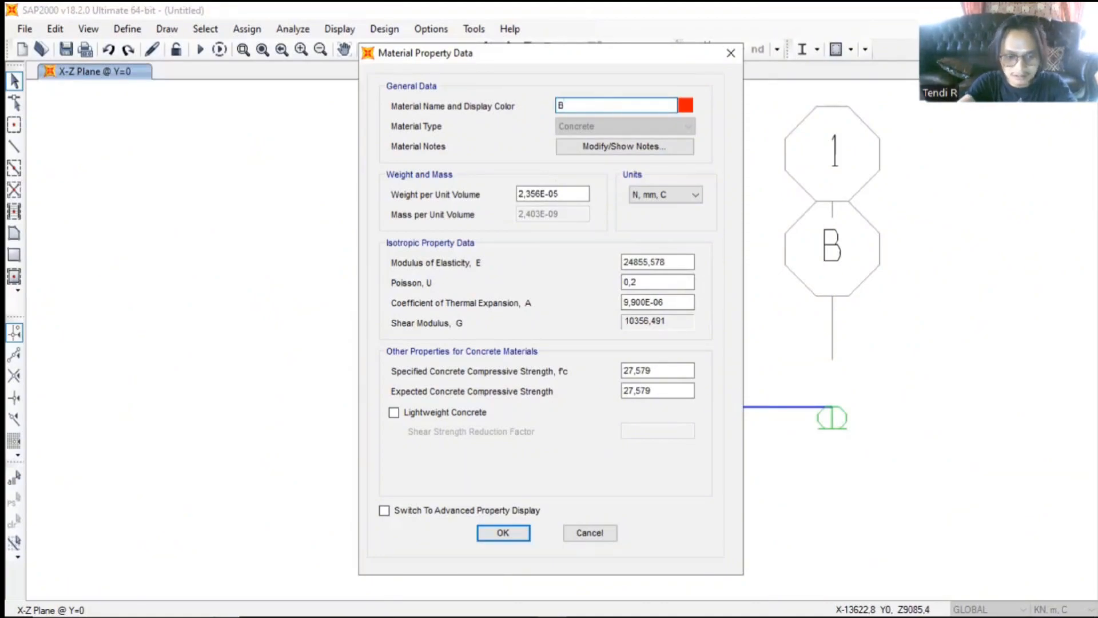
{"action": "type", "text": "eton Fc"}
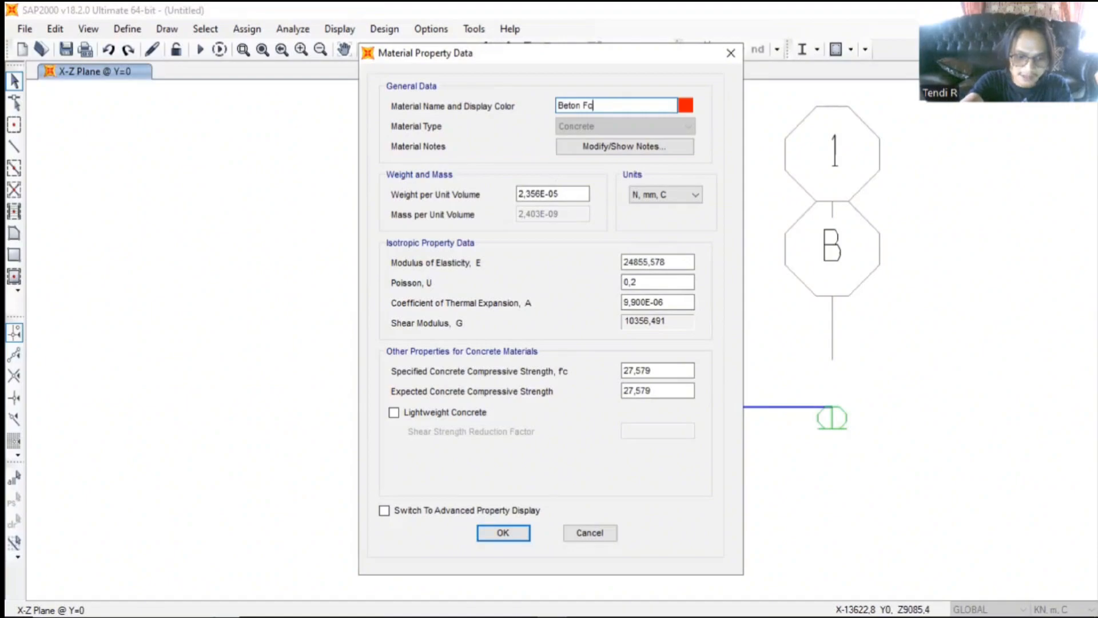
{"action": "type", "text": "47"}
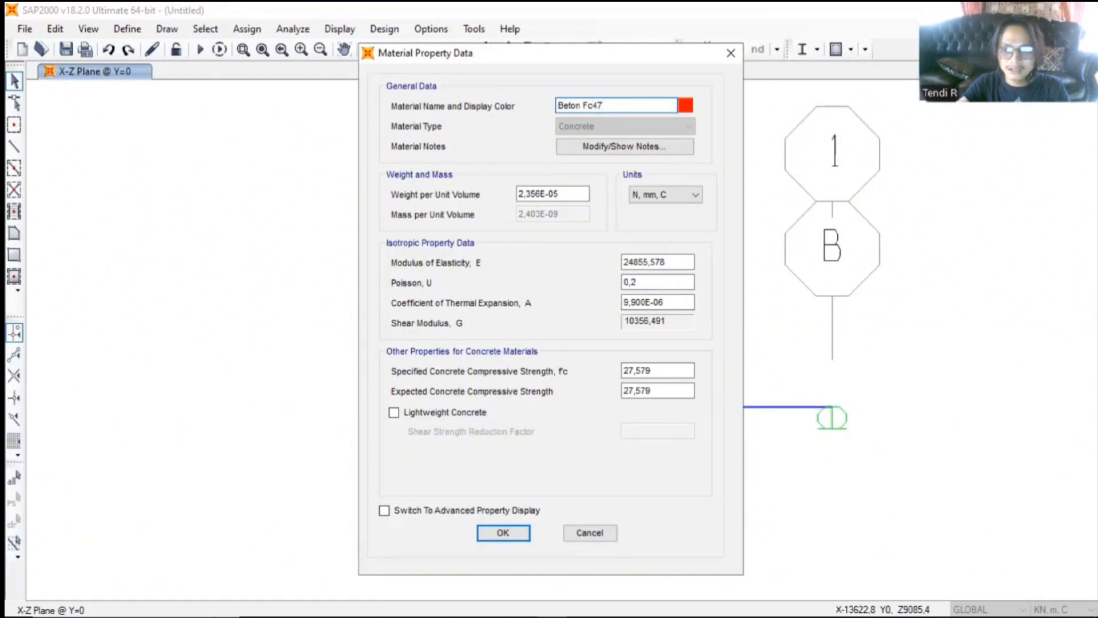
{"action": "left_click", "coordinate": [593, 107]}
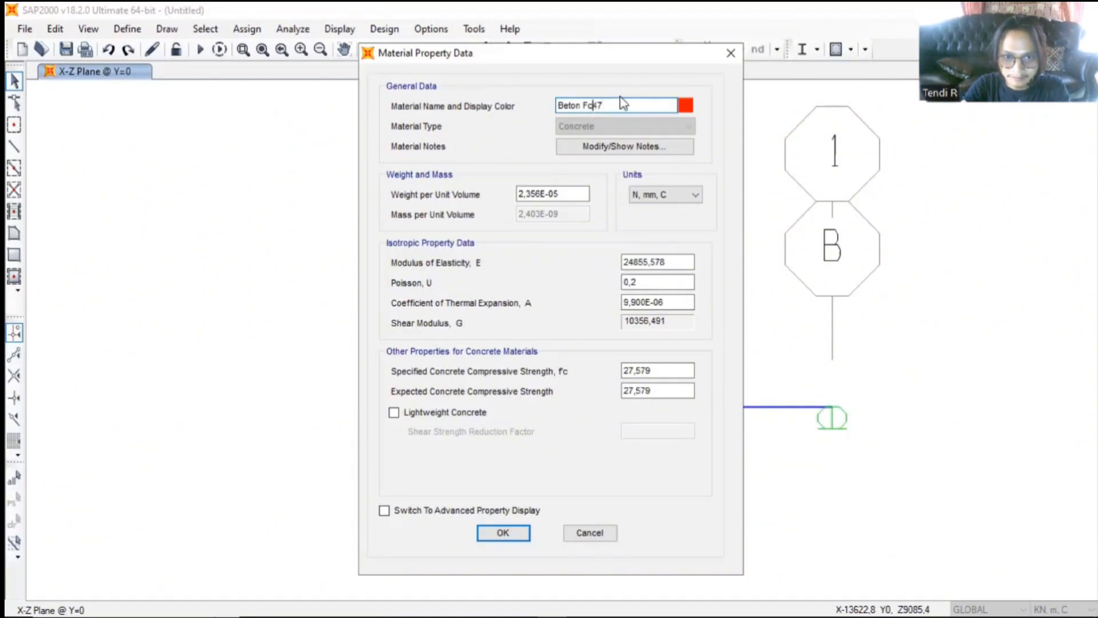
- Change the concrete material's display color to cyan
{"action": "left_click", "coordinate": [689, 108]}
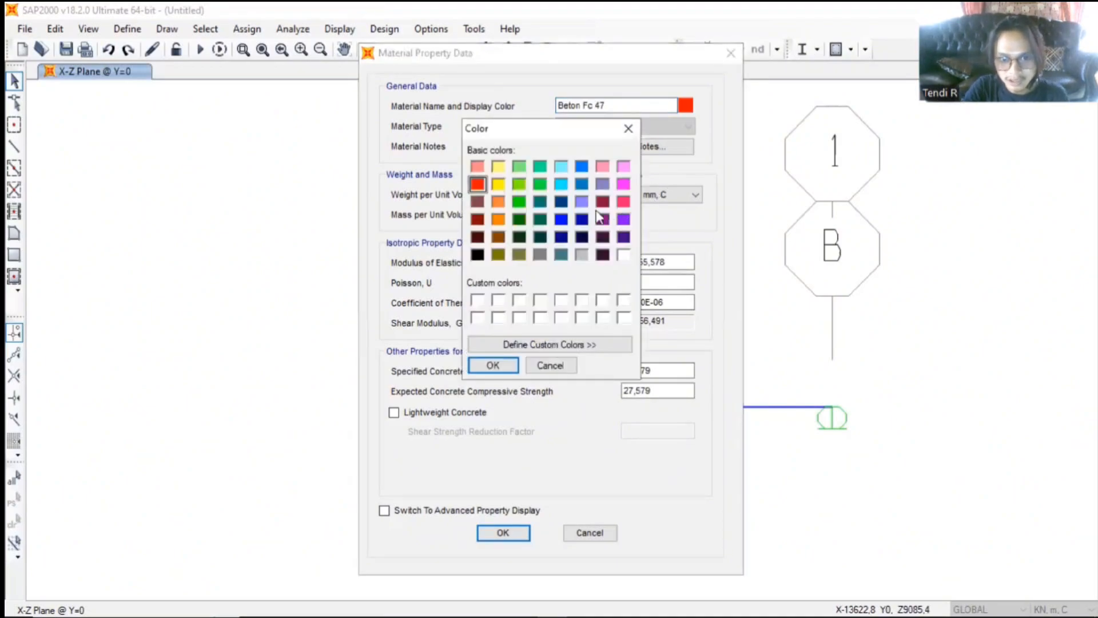
{"action": "left_click", "coordinate": [564, 187]}
{"action": "left_click", "coordinate": [509, 363]}
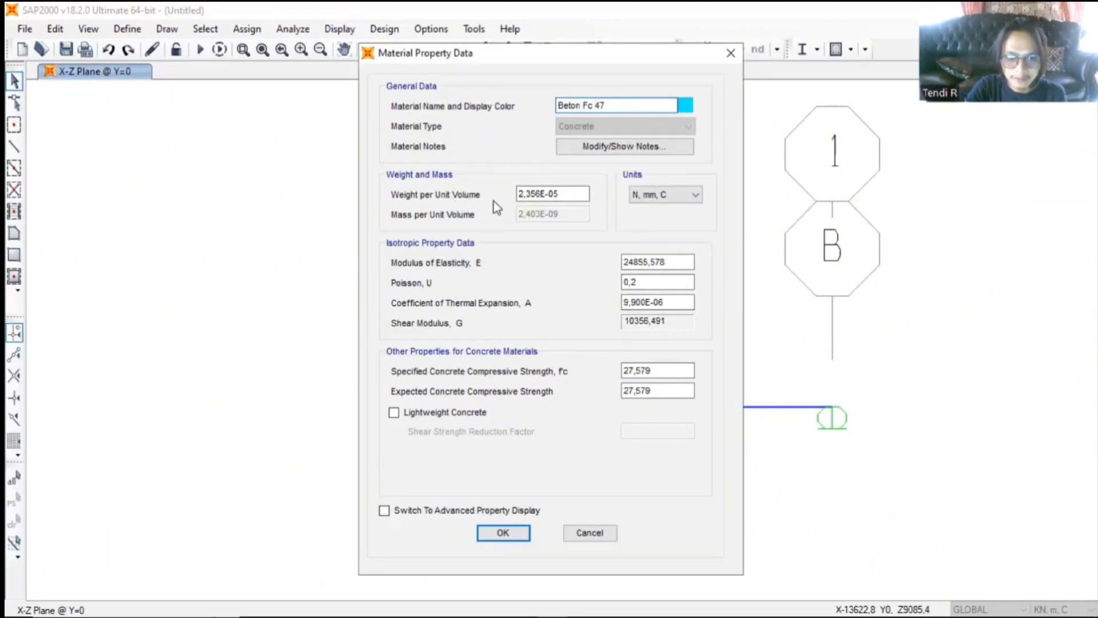
- Switch the concrete material's units to KN, m, C and set its weight per unit volume to 47
{"action": "left_click", "coordinate": [561, 191]}
{"action": "double_click", "coordinate": [561, 191]}
{"action": "left_click", "coordinate": [562, 191]}
{"action": "double_click", "coordinate": [563, 191]}
{"action": "left_click", "coordinate": [562, 191]}
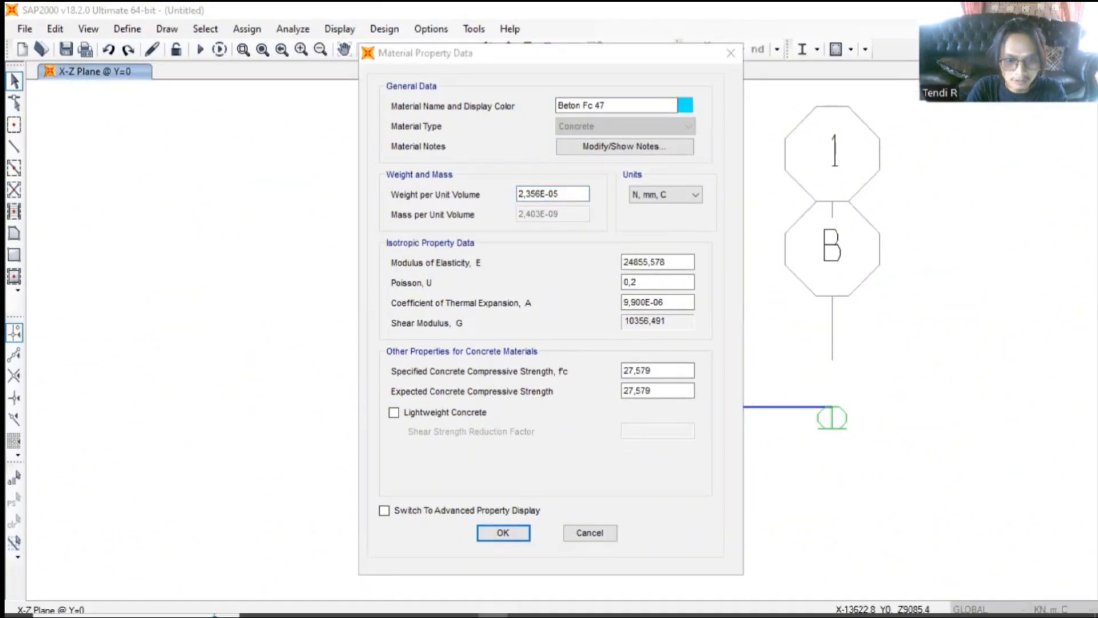
{"action": "left_click_drag", "start_coordinate": [563, 195], "coordinate": [510, 196]}
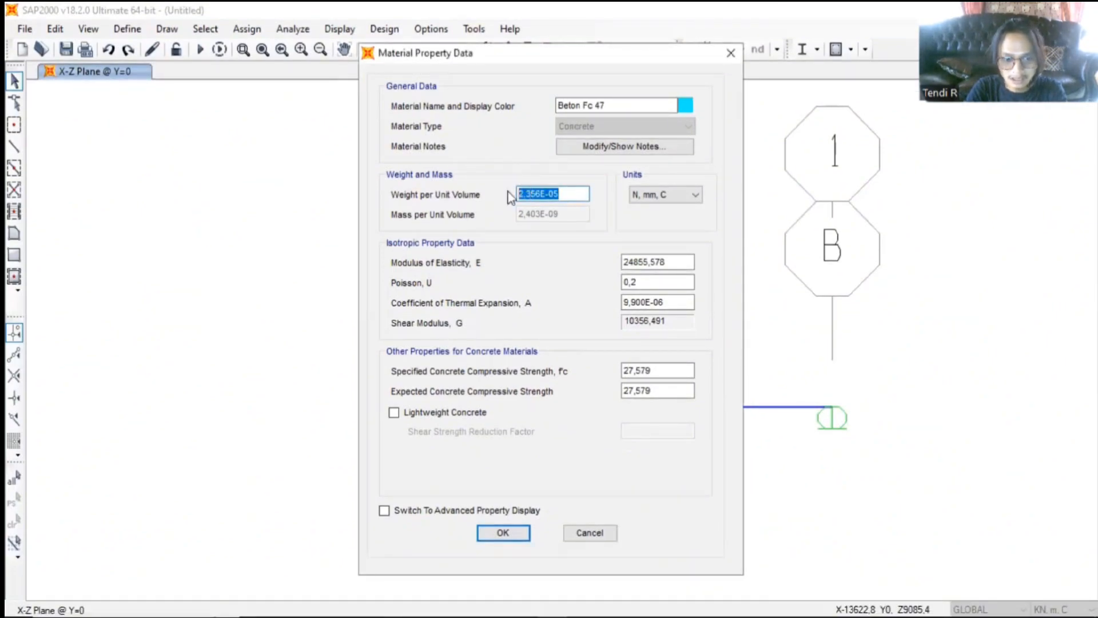
{"action": "left_click", "coordinate": [686, 206]}
{"action": "left_click", "coordinate": [686, 196]}
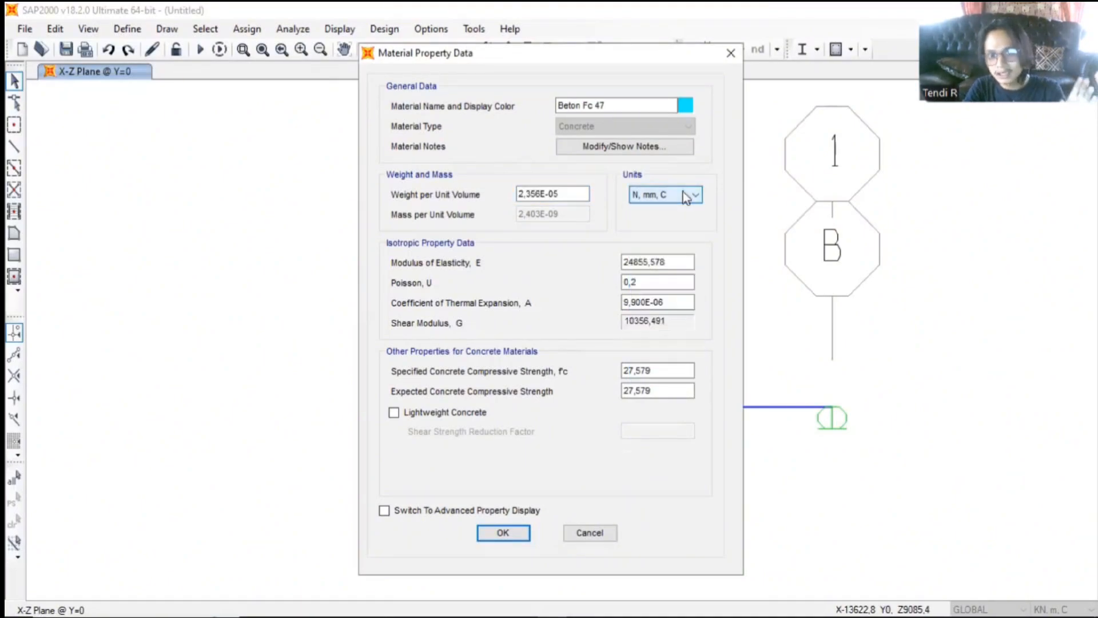
{"action": "left_click", "coordinate": [685, 196]}
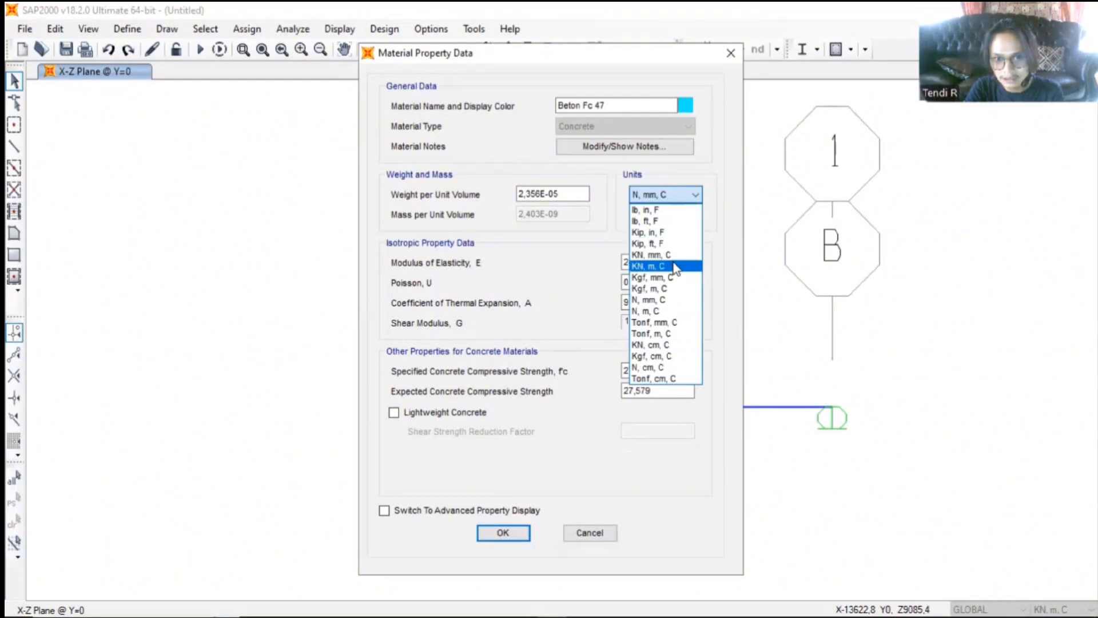
{"action": "left_click", "coordinate": [676, 267]}
{"action": "double_click", "coordinate": [569, 190]}
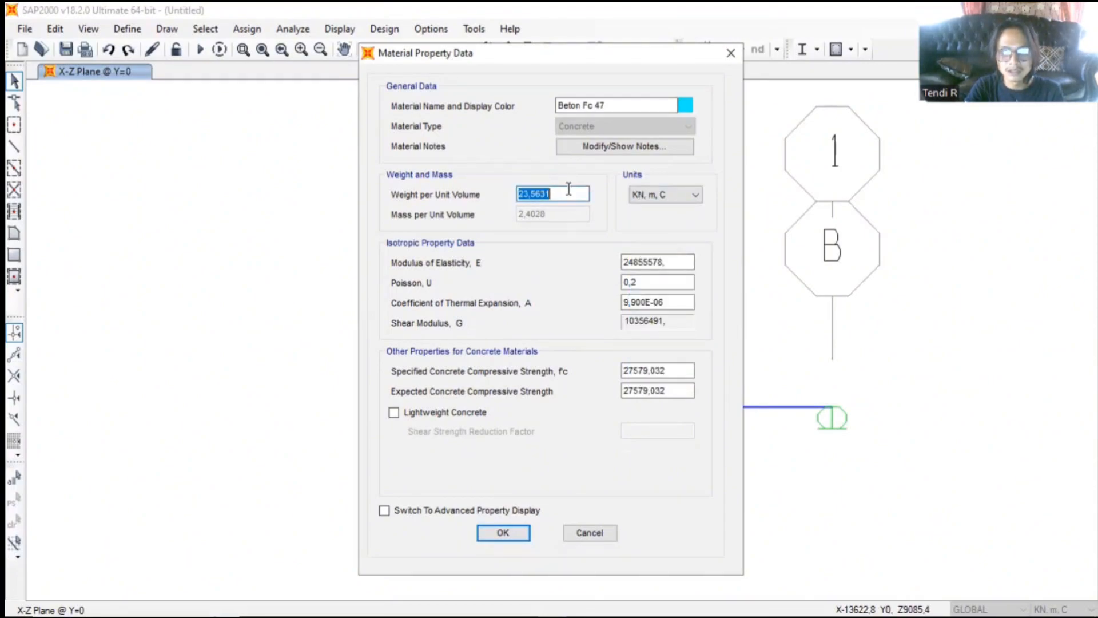
{"action": "type", "text": "47"}
- Set the concrete's modulus of elasticity E with the formula 4700*47^0,5
{"action": "left_click", "coordinate": [673, 262]}
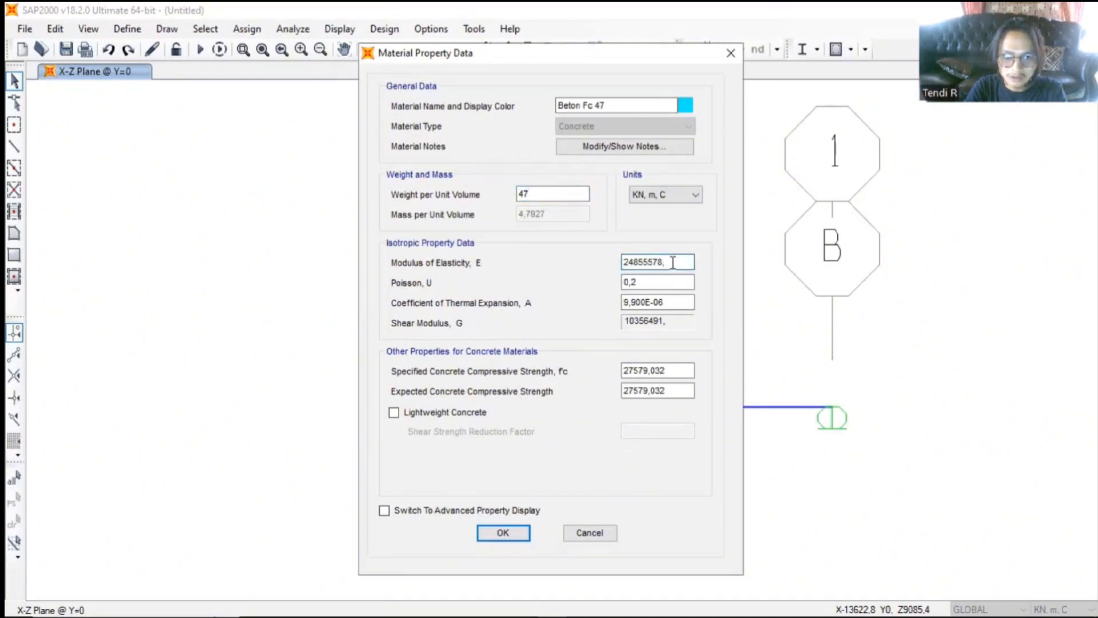
{"action": "double_click", "coordinate": [673, 262]}
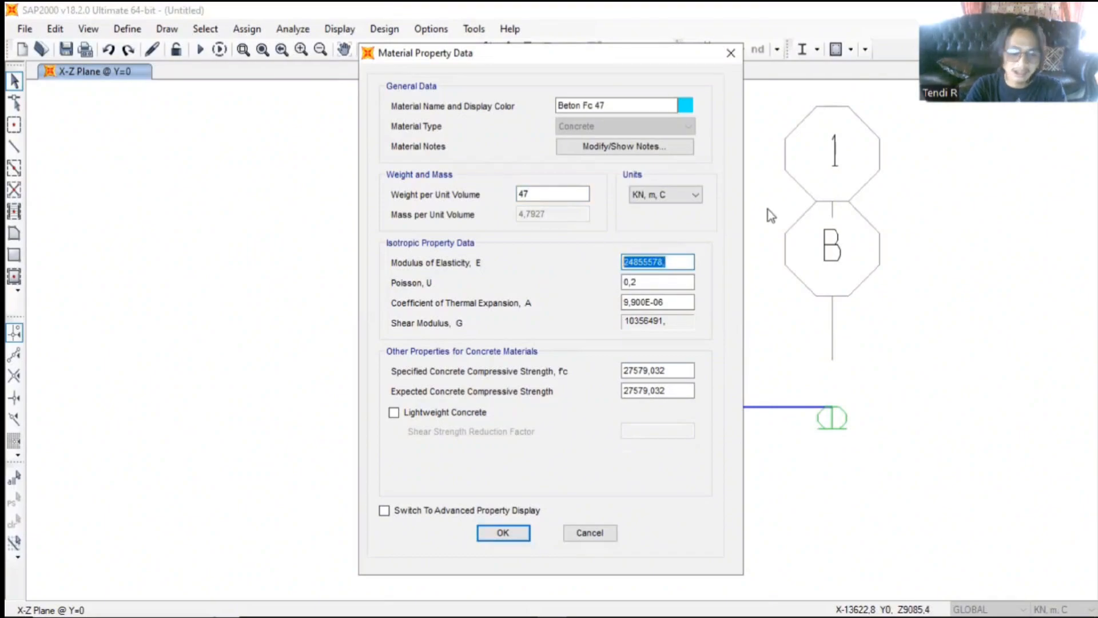
{"action": "type", "text": "4700"}
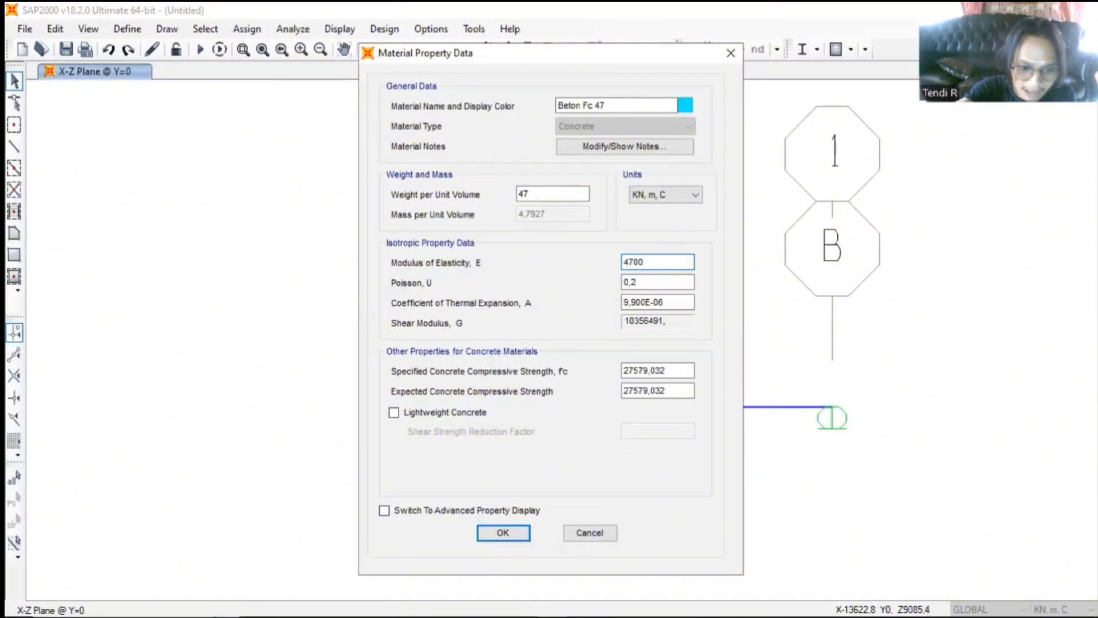
{"action": "type", "text": "*"}
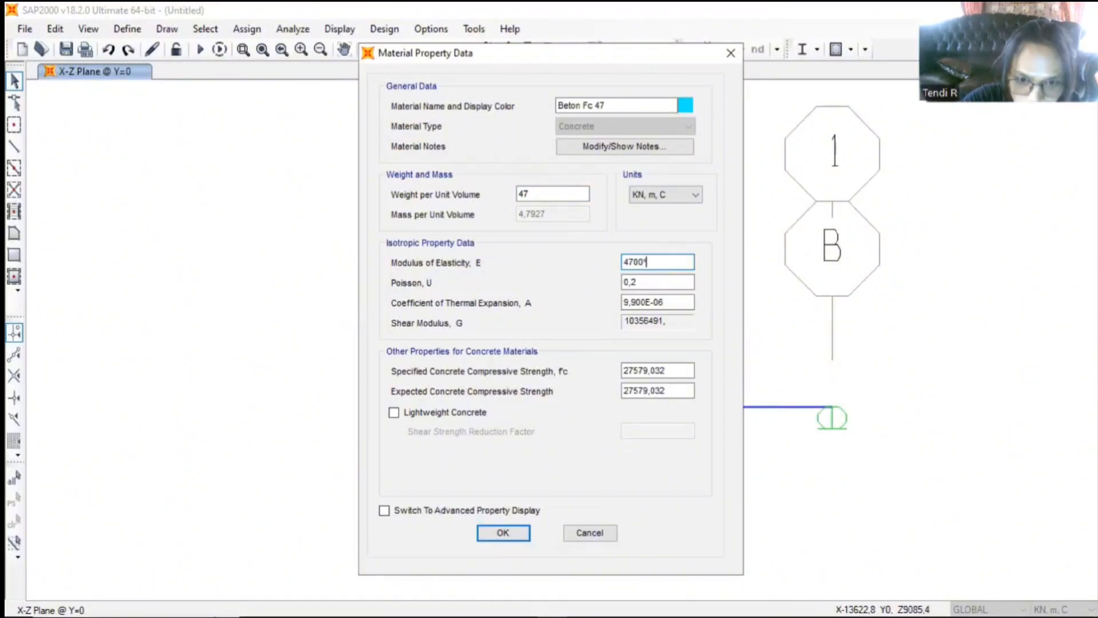
{"action": "type", "text": "47"}
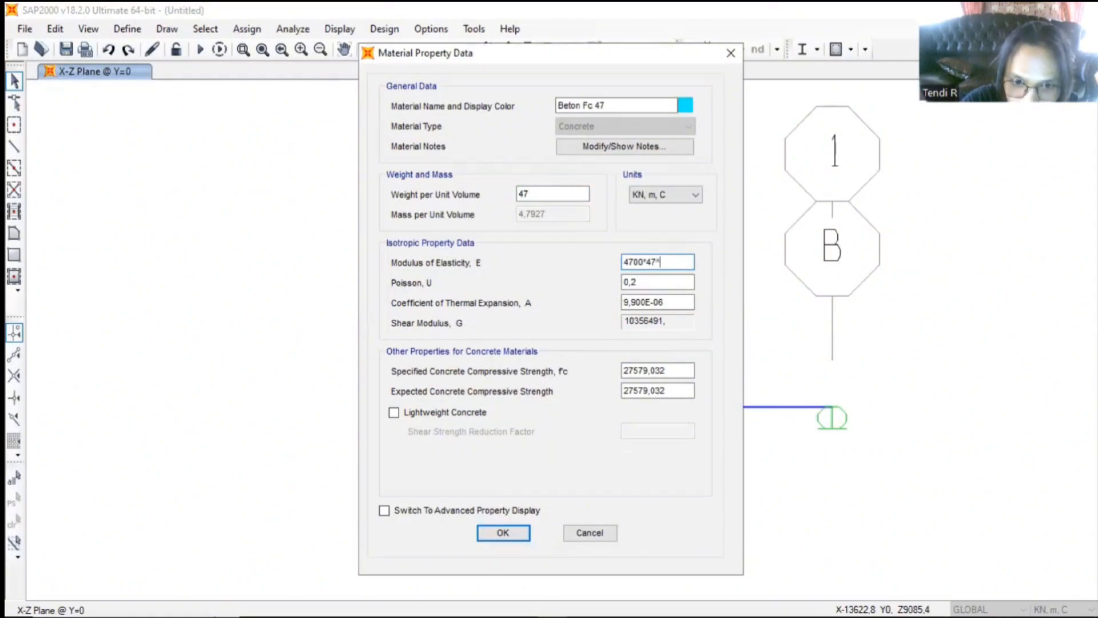
{"action": "type", "text": "^0,5"}
{"action": "key", "text": "Return"}
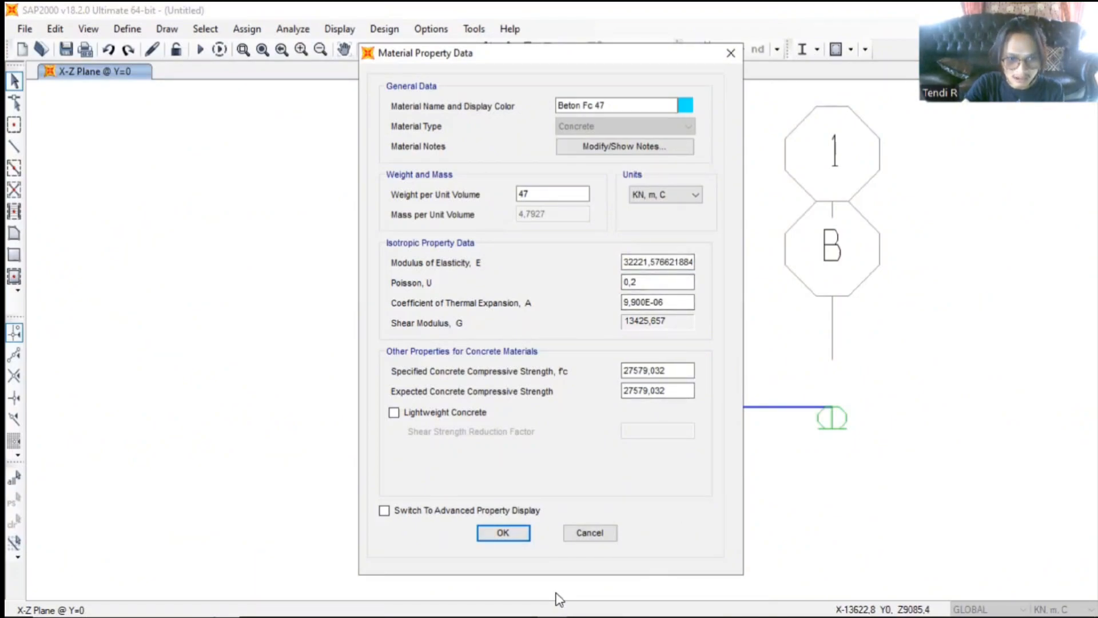
- Switch the material's units to N, mm, C and set the specified concrete compressive strength f'c to 47
{"action": "key", "text": "super"}
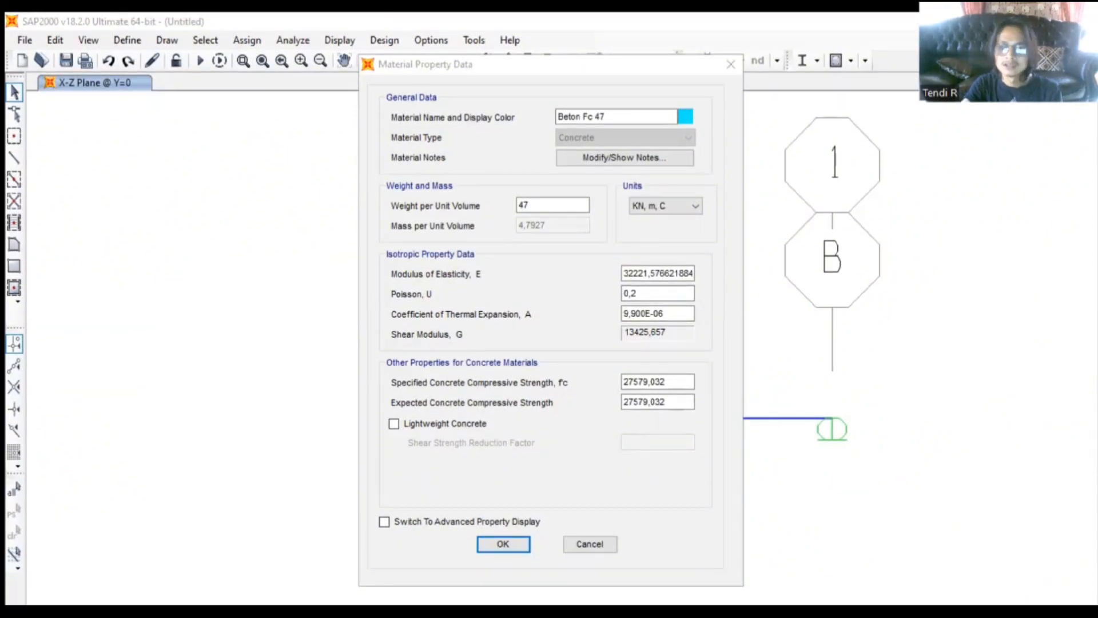
{"action": "left_click", "coordinate": [666, 317]}
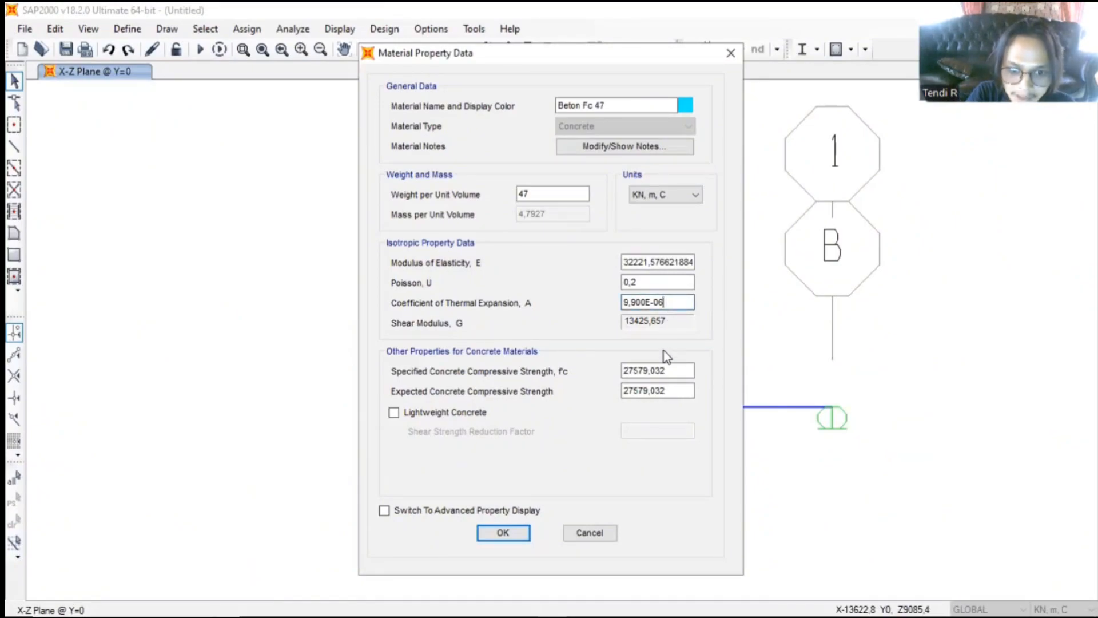
{"action": "left_click", "coordinate": [665, 366]}
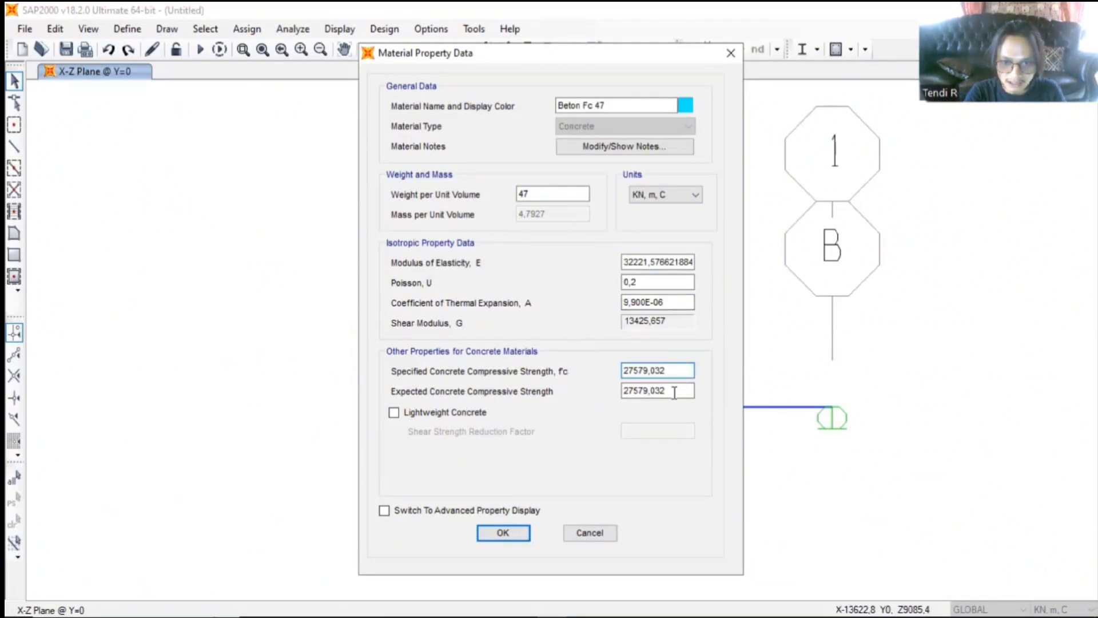
{"action": "left_click", "coordinate": [667, 194]}
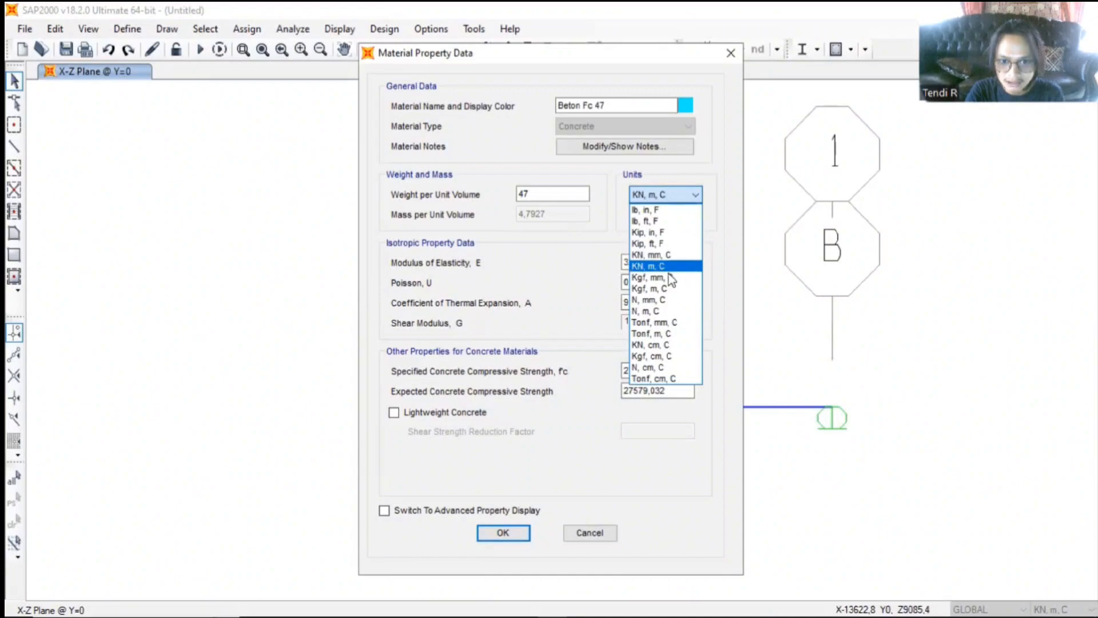
{"action": "left_click", "coordinate": [665, 300]}
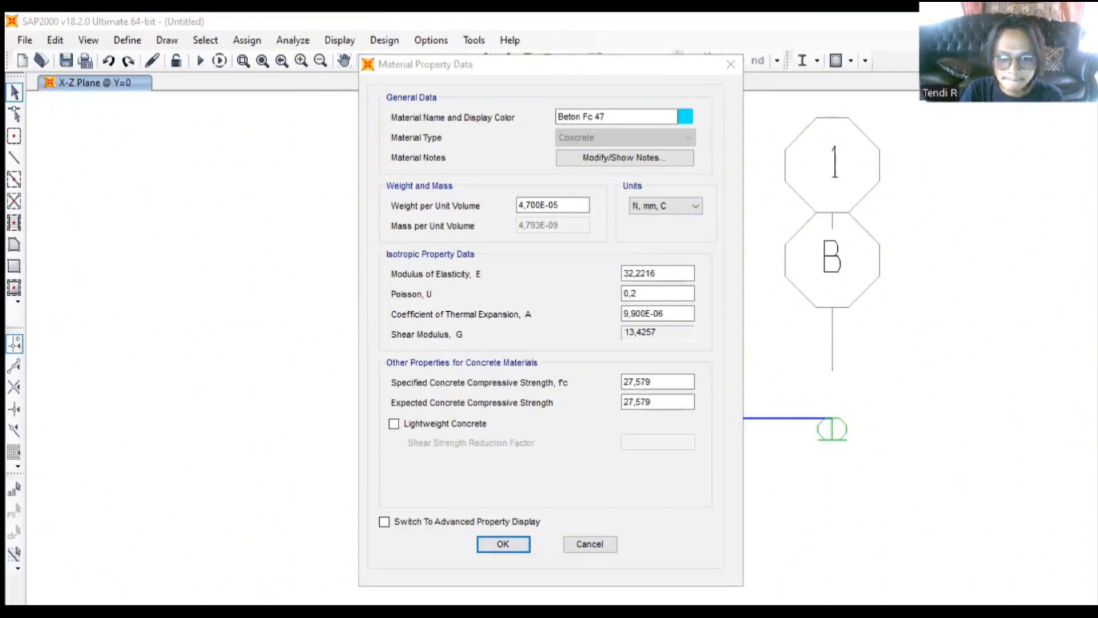
{"action": "left_click_drag", "start_coordinate": [684, 381], "coordinate": [578, 381]}
{"action": "type", "text": "4"}
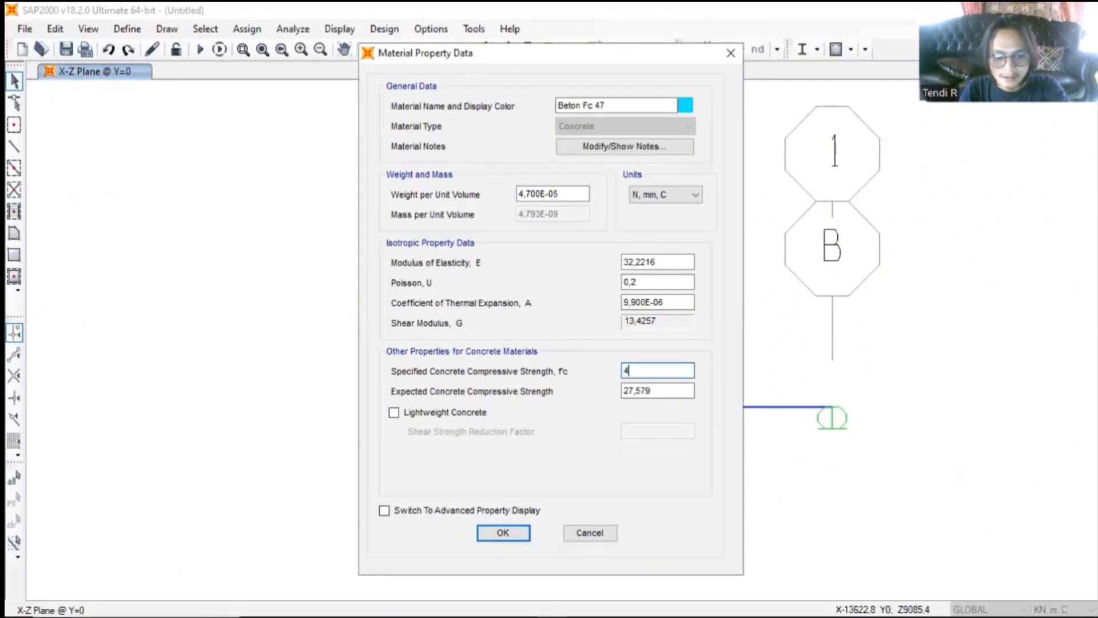
{"action": "type", "text": "7"}
- Set the expected concrete compressive strength to 47 and accept the Beton Fc 47 material
{"action": "left_click", "coordinate": [652, 389]}
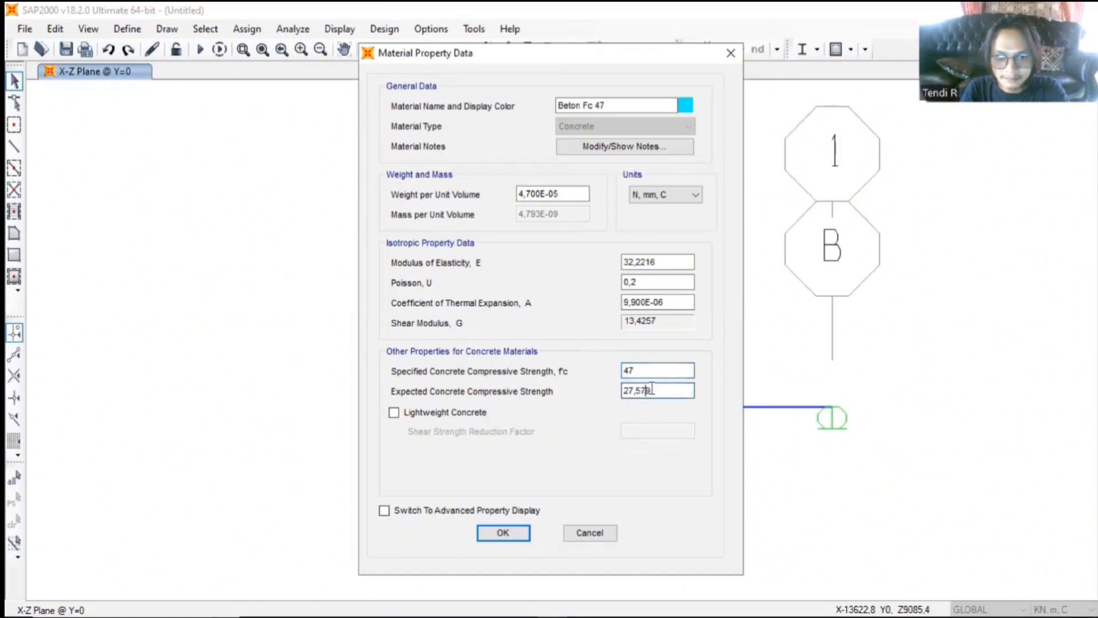
{"action": "left_click_drag", "start_coordinate": [652, 389], "coordinate": [606, 385]}
{"action": "type", "text": "47"}
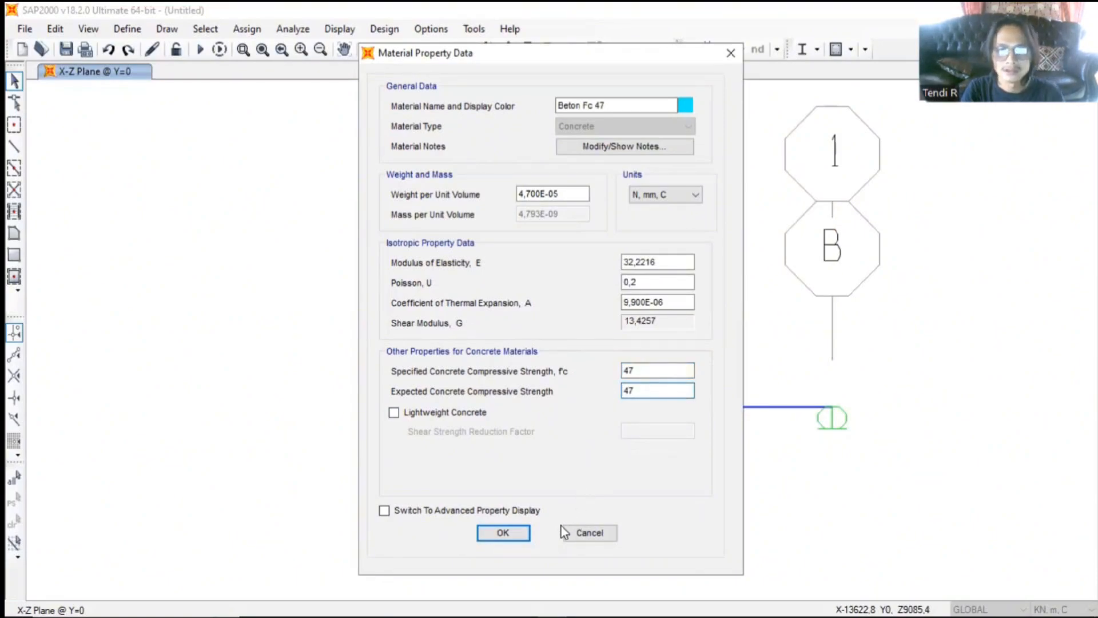
{"action": "left_click", "coordinate": [524, 533]}
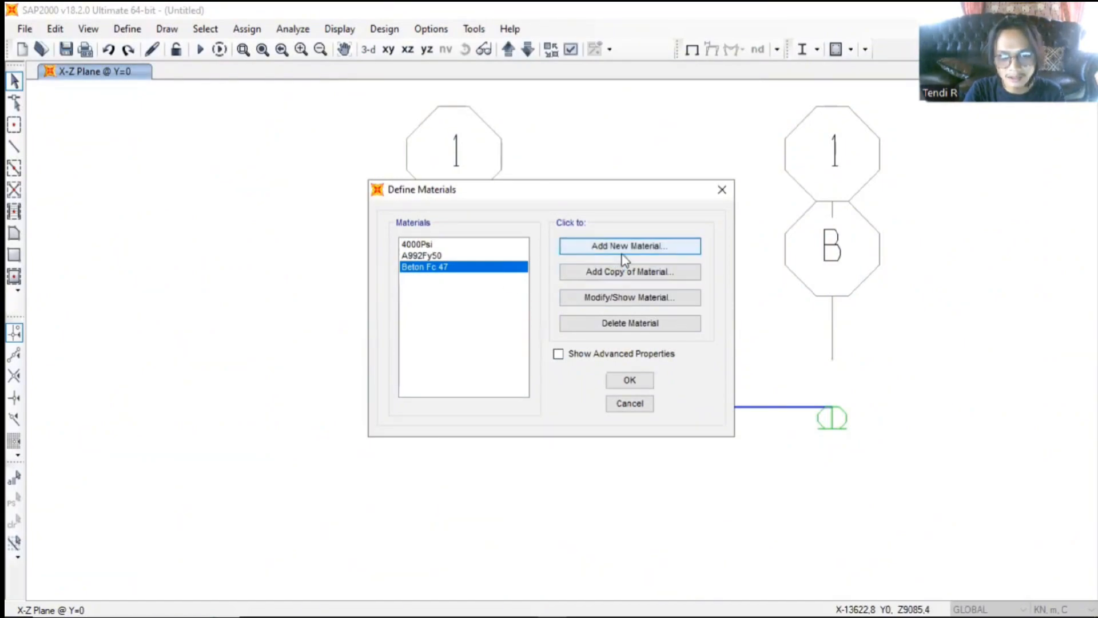
- Add another material property with region User and material type Tendon
{"action": "left_click", "coordinate": [586, 247]}
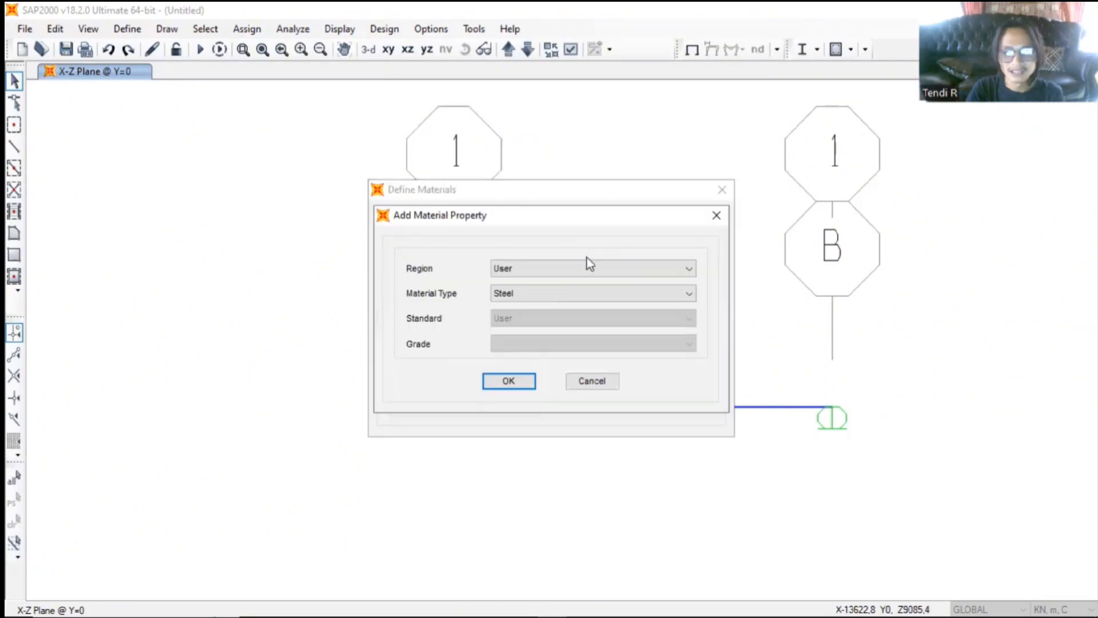
{"action": "left_click", "coordinate": [591, 293]}
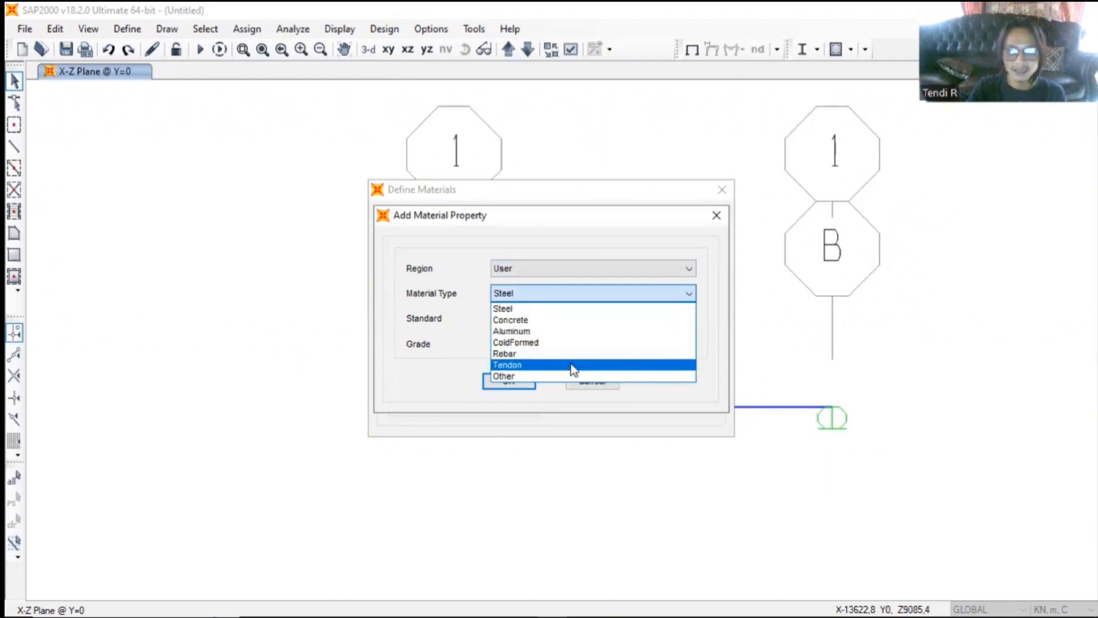
{"action": "left_click", "coordinate": [498, 382]}
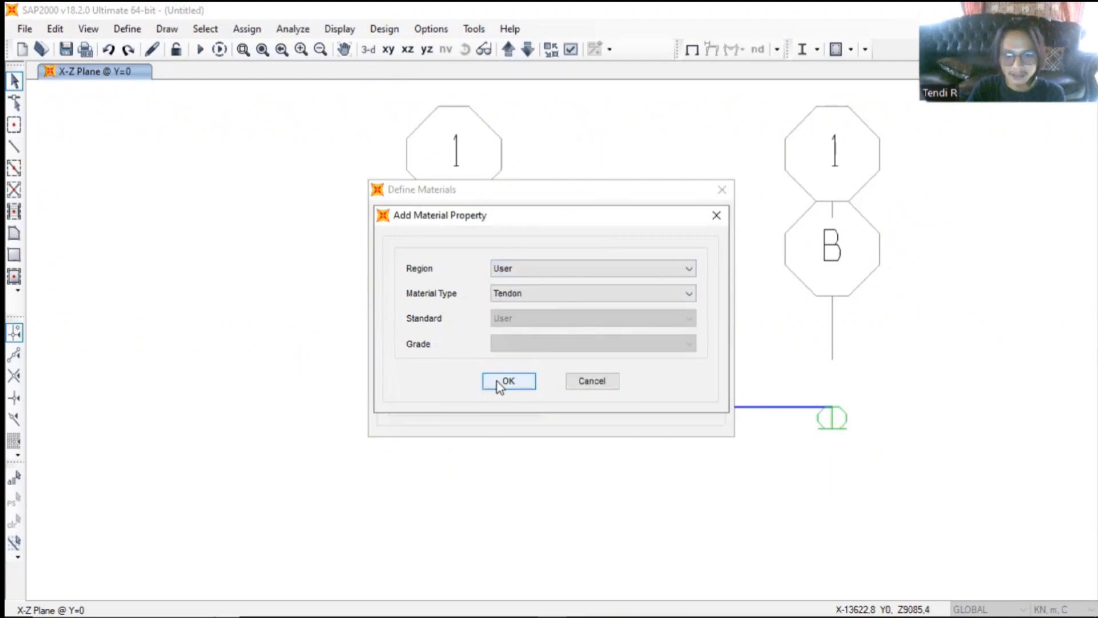
{"action": "left_click", "coordinate": [530, 379]}
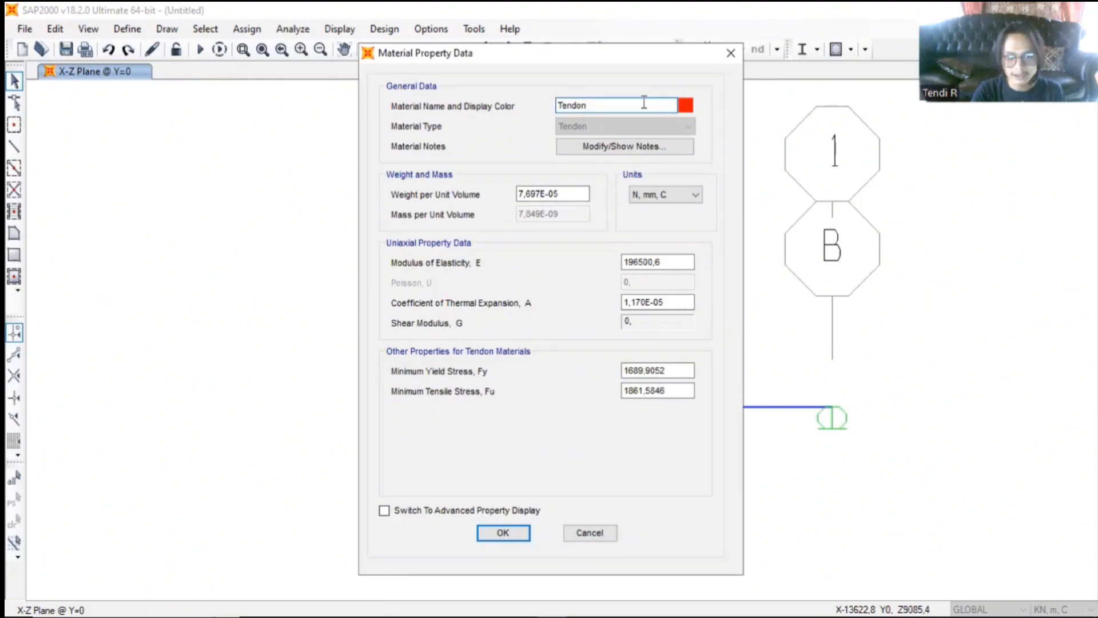
- Change the tendon material's display color to green
{"action": "double_click", "coordinate": [615, 105]}
{"action": "left_click", "coordinate": [620, 103]}
{"action": "left_click", "coordinate": [683, 106]}
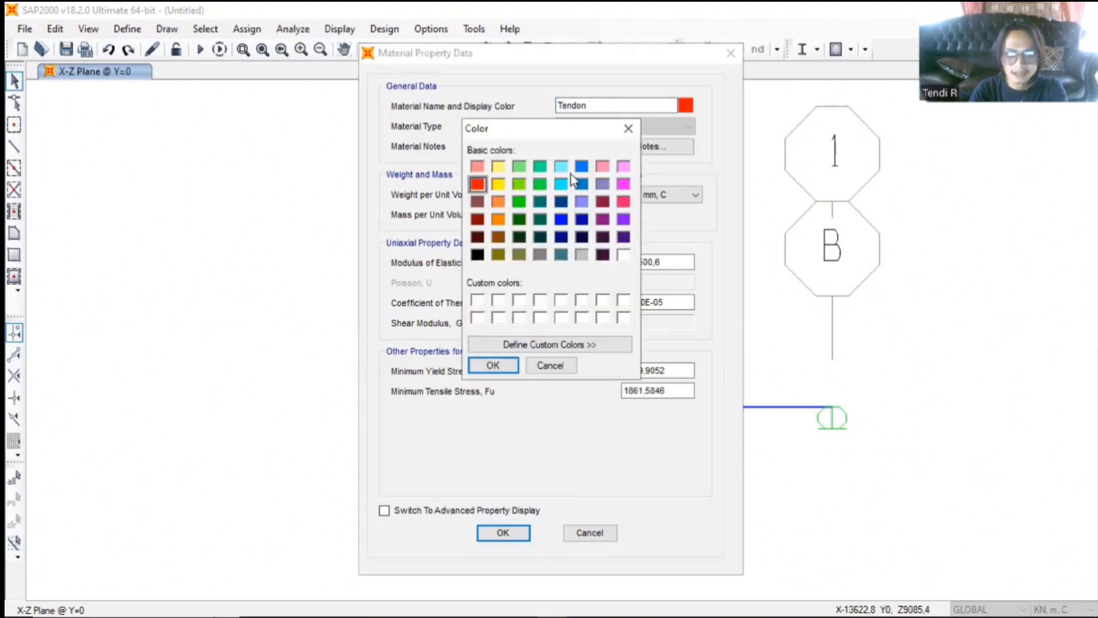
{"action": "left_click", "coordinate": [519, 201]}
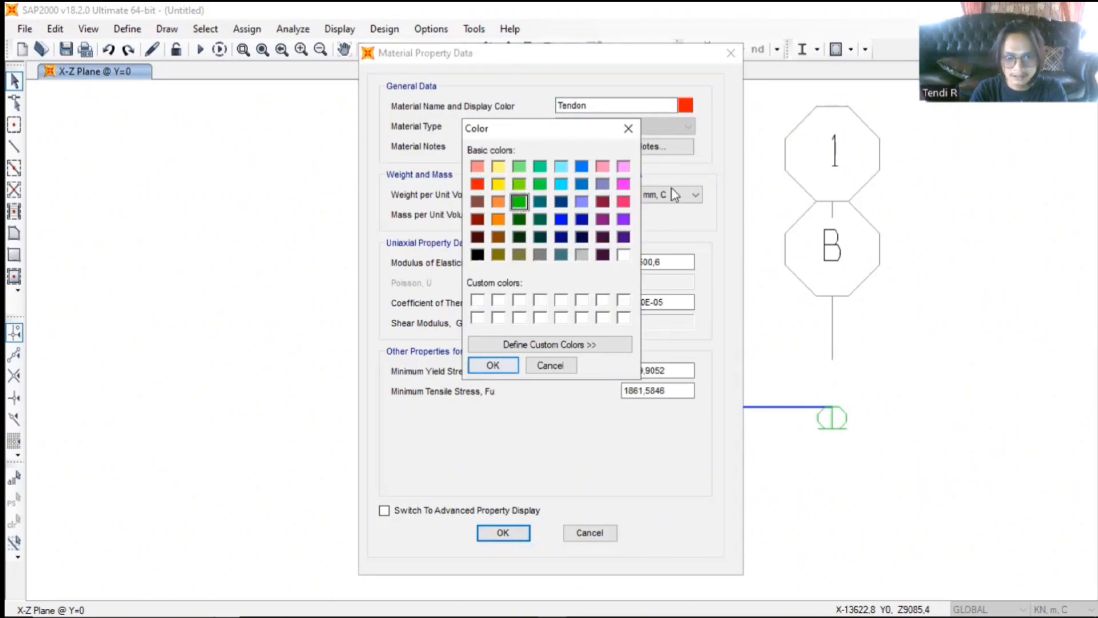
{"action": "key", "text": "Return"}
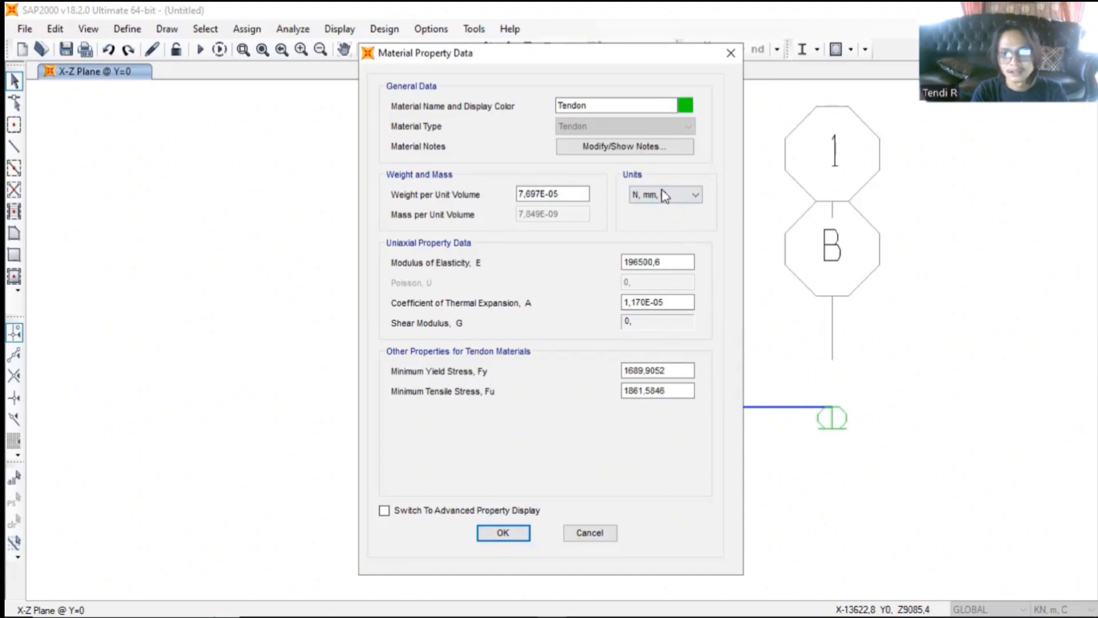
- Set the tendon material's modulus of elasticity E to 195000 in N, mm, C units
{"action": "left_click", "coordinate": [664, 266]}
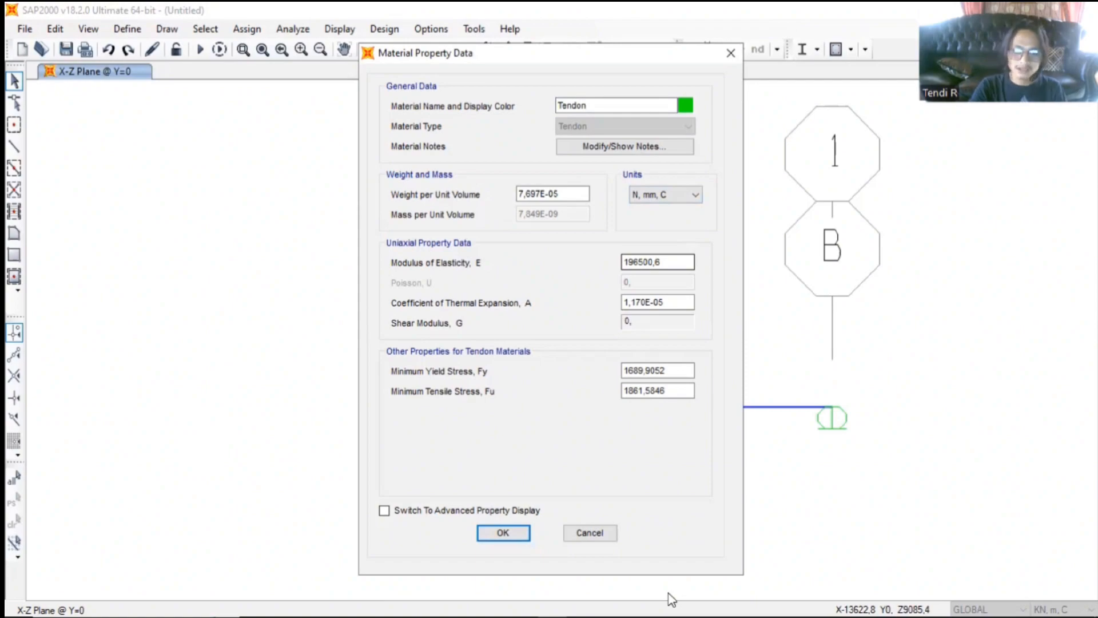
{"action": "key", "text": "alt+Tab"}
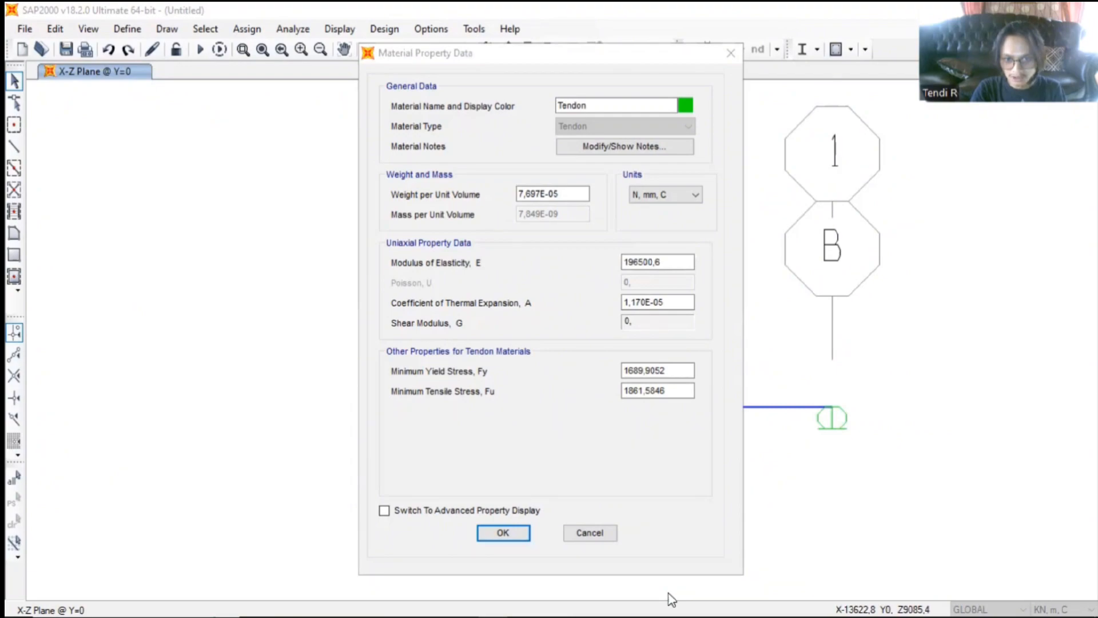
{"action": "left_click", "coordinate": [675, 262]}
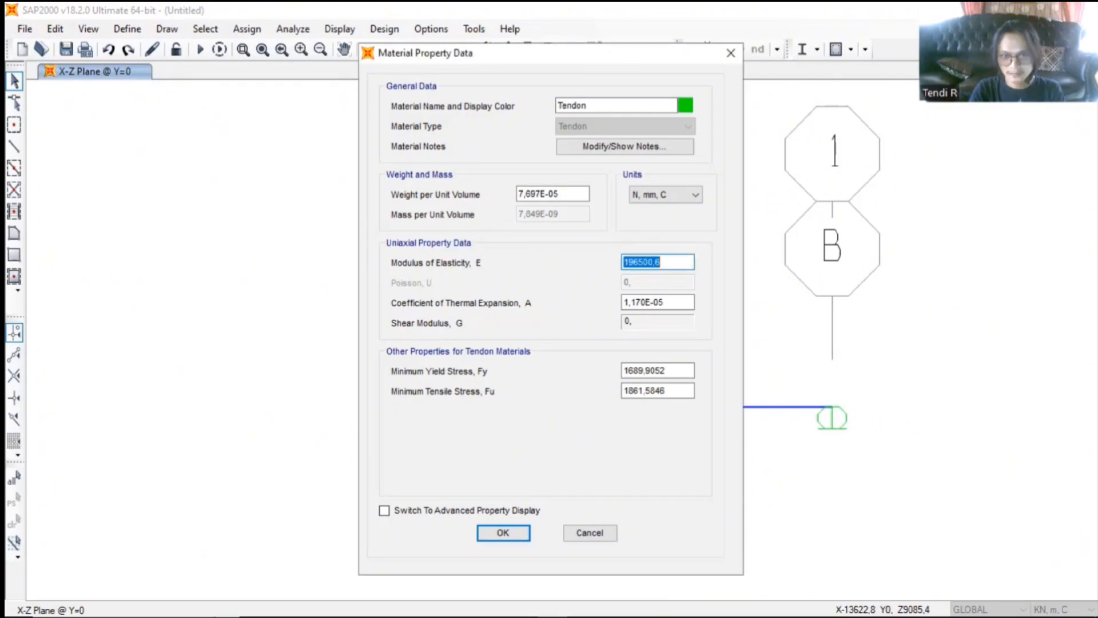
{"action": "type", "text": "19"}
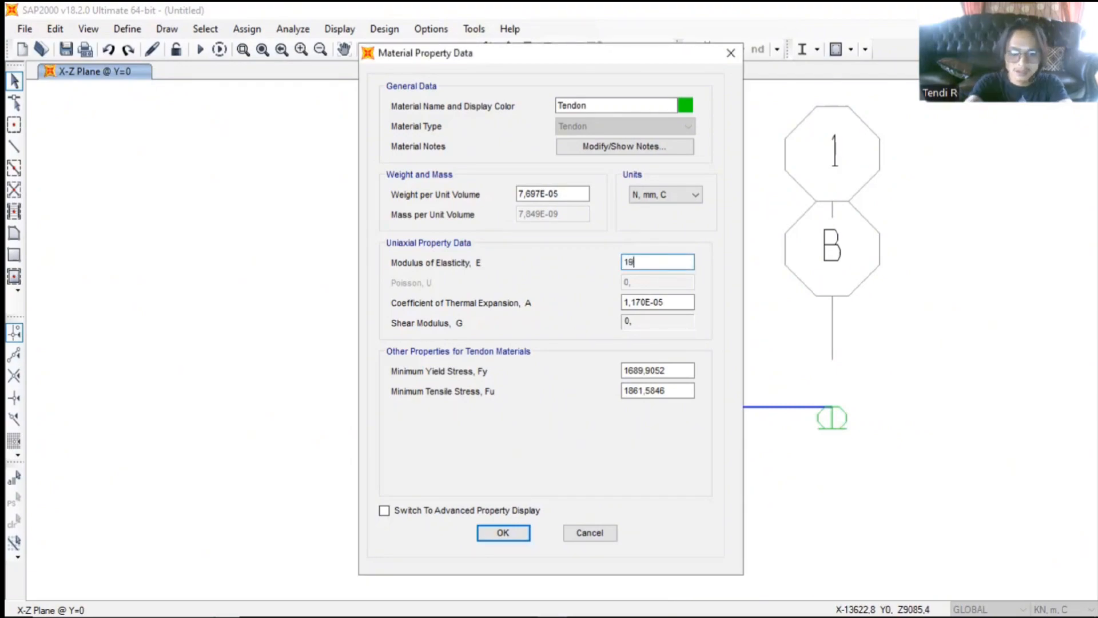
{"action": "type", "text": "5000"}
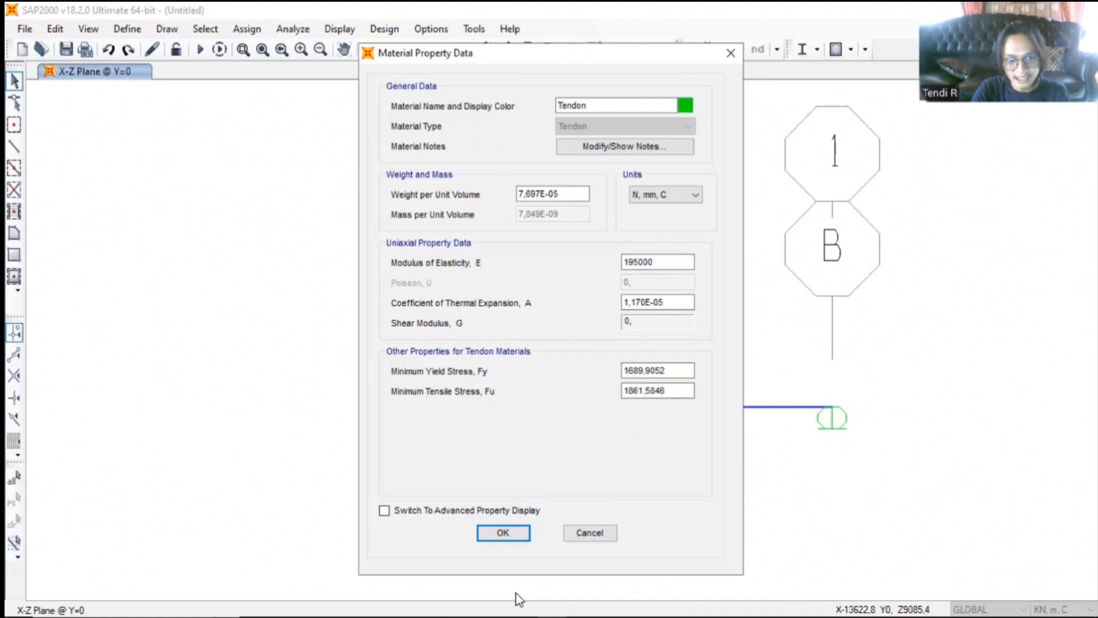
- Set the tendon's minimum yield stress Fy to 47 and minimum tensile stress Fu to 1840, and accept the material definitions
{"action": "key", "text": "alt+Tab"}
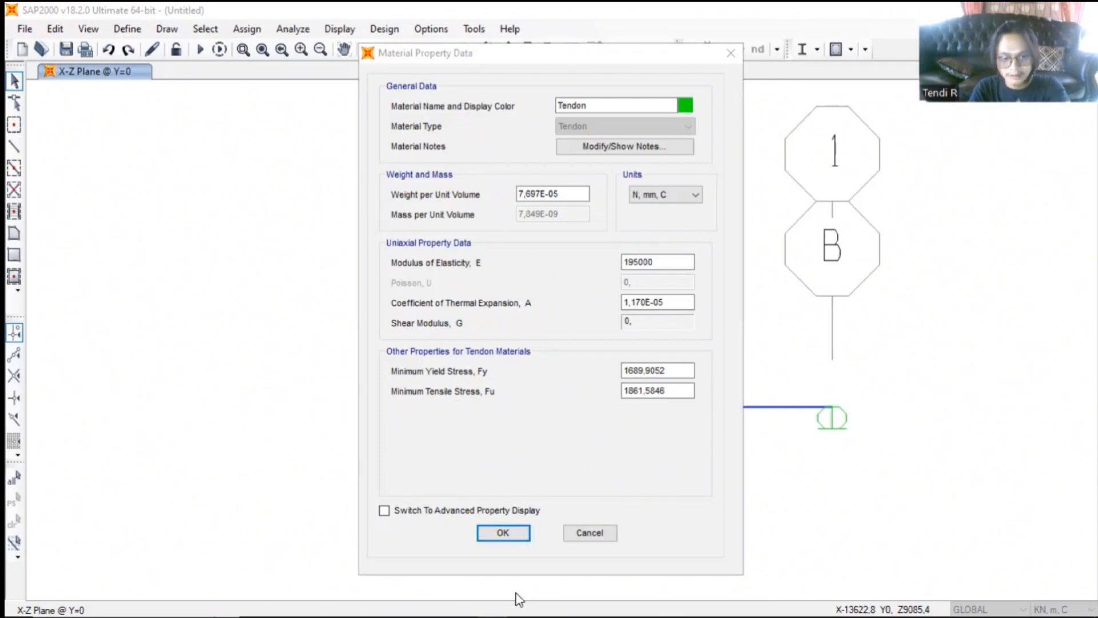
{"action": "double_click", "coordinate": [673, 370]}
{"action": "type", "text": "47"}
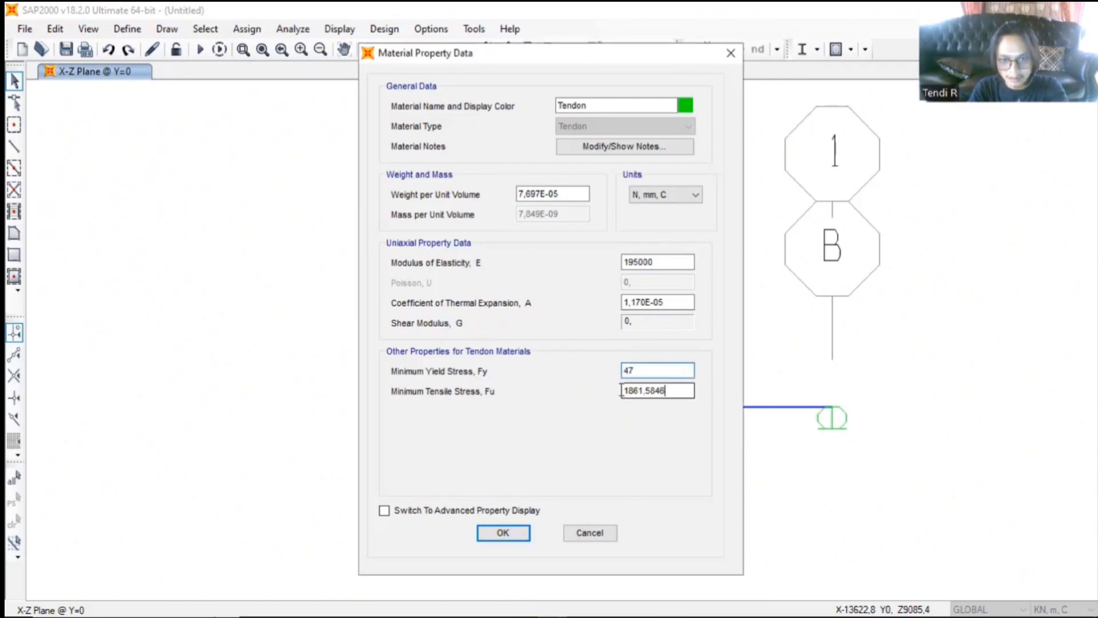
{"action": "left_click_drag", "start_coordinate": [669, 392], "coordinate": [613, 394]}
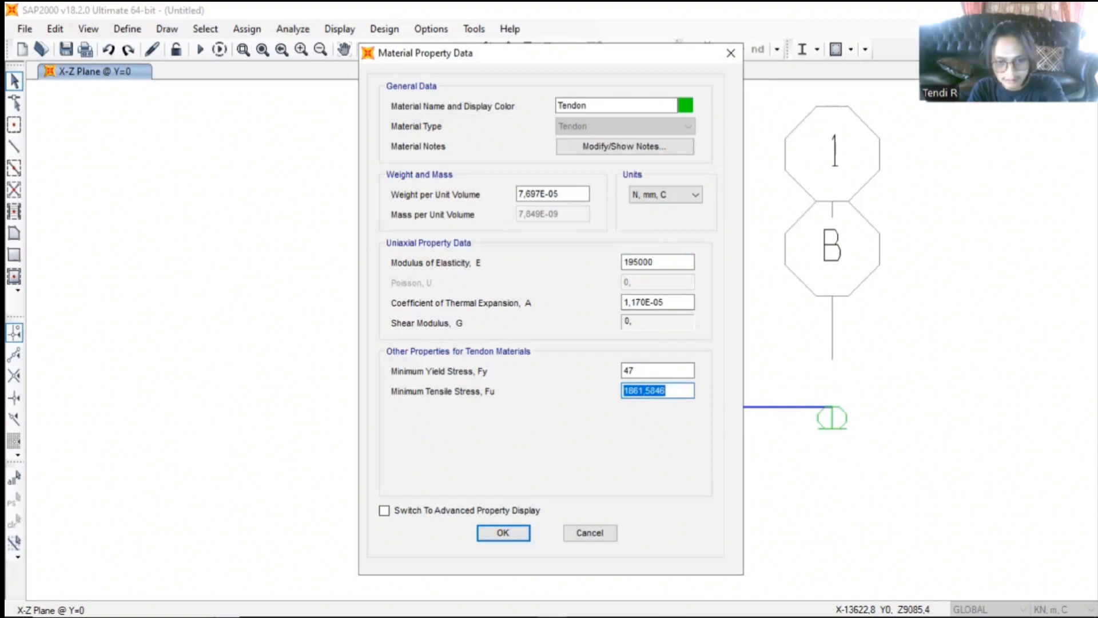
{"action": "type", "text": "18"}
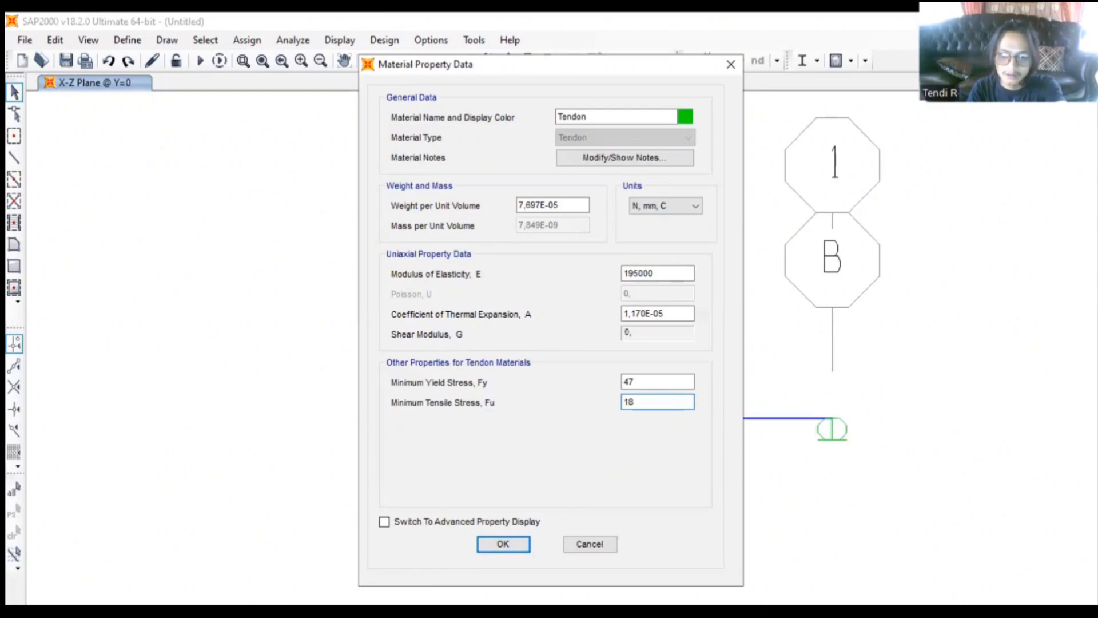
{"action": "type", "text": "40"}
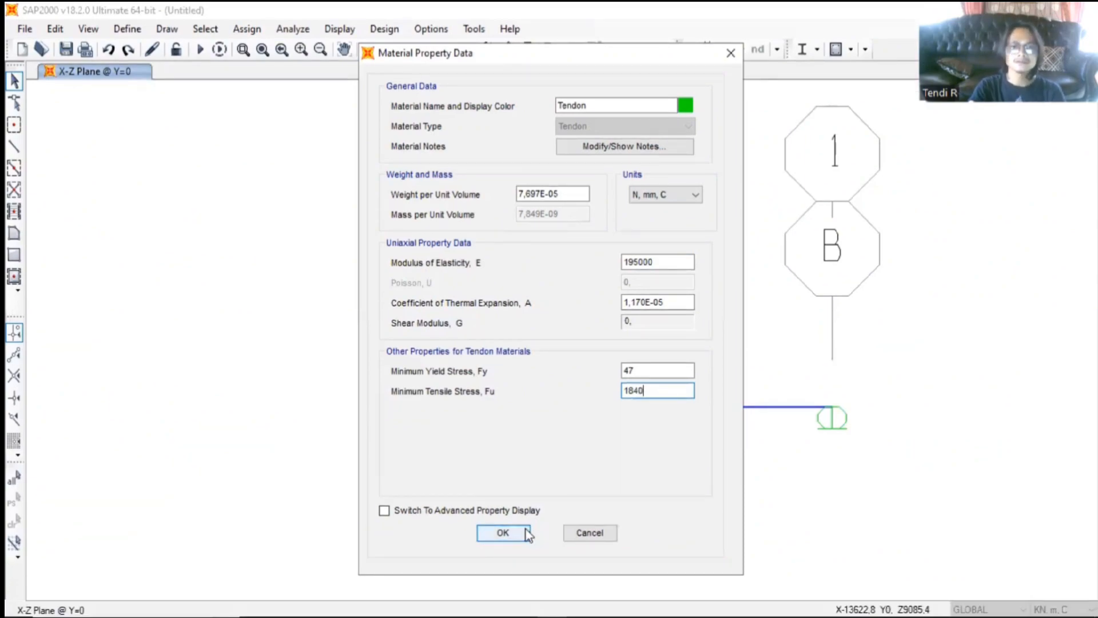
{"action": "left_click", "coordinate": [528, 534]}
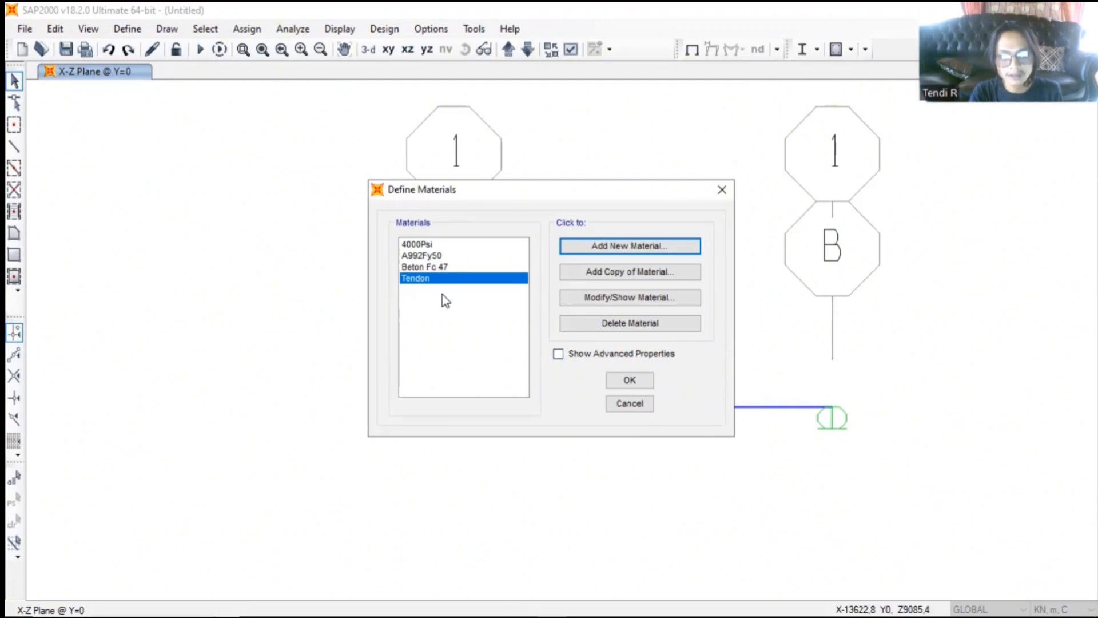
{"action": "left_click", "coordinate": [614, 387]}
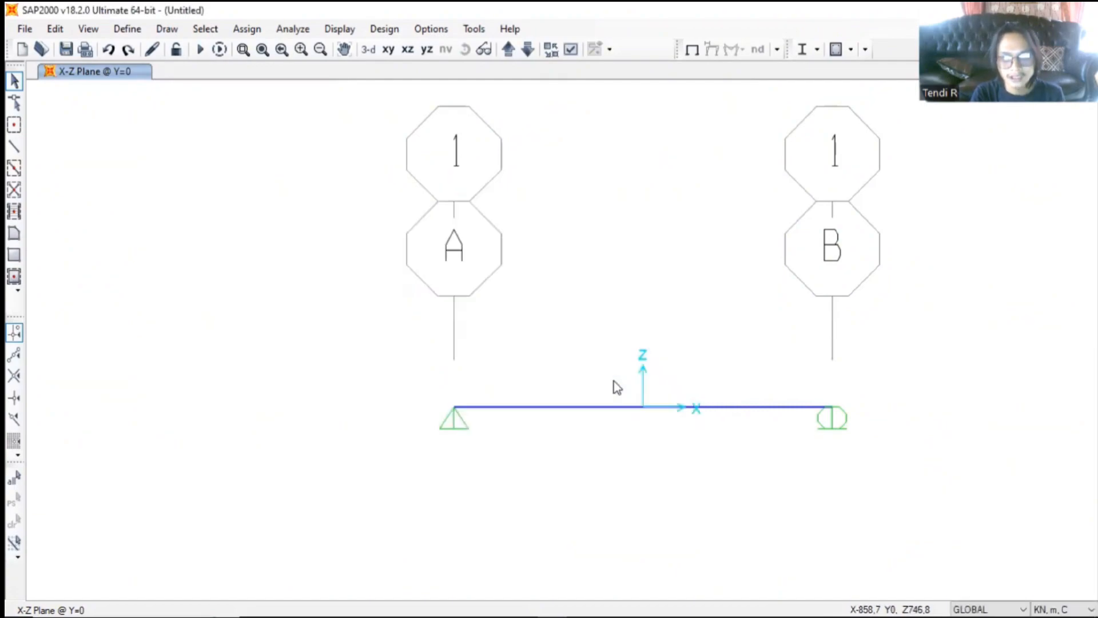
- Add a new frame section property of type Concrete using the Precast I shape
{"action": "scroll", "coordinate": [648, 253], "scroll_direction": "up", "scroll_amount": 5}
{"action": "scroll", "coordinate": [647, 253], "scroll_direction": "down", "scroll_amount": 5}
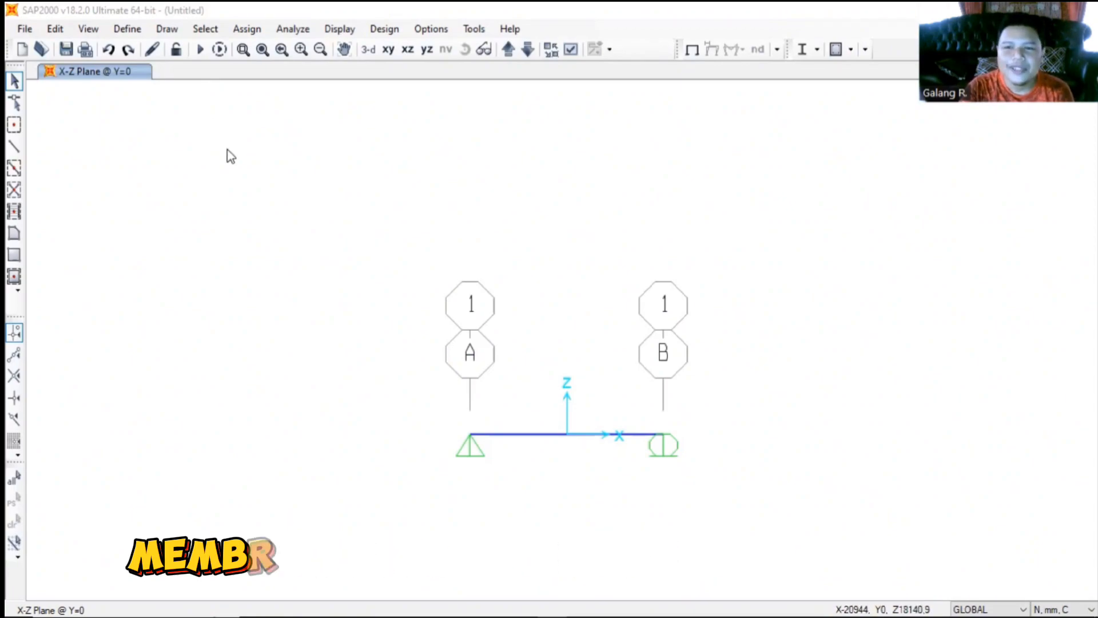
{"action": "left_click", "coordinate": [127, 29]}
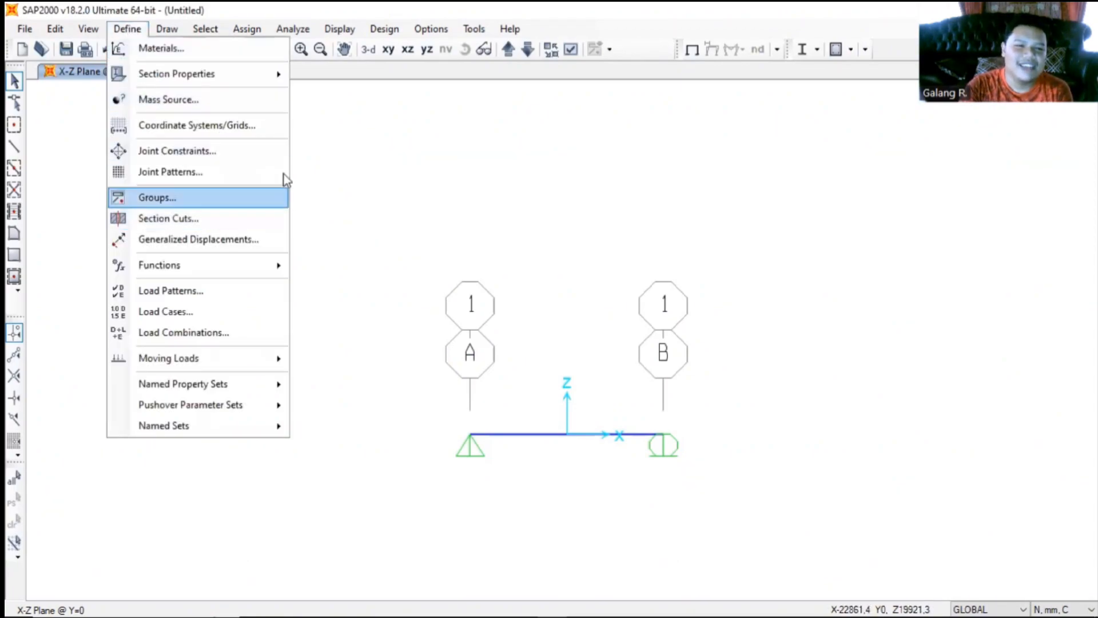
{"action": "mouse_move", "coordinate": [221, 69]}
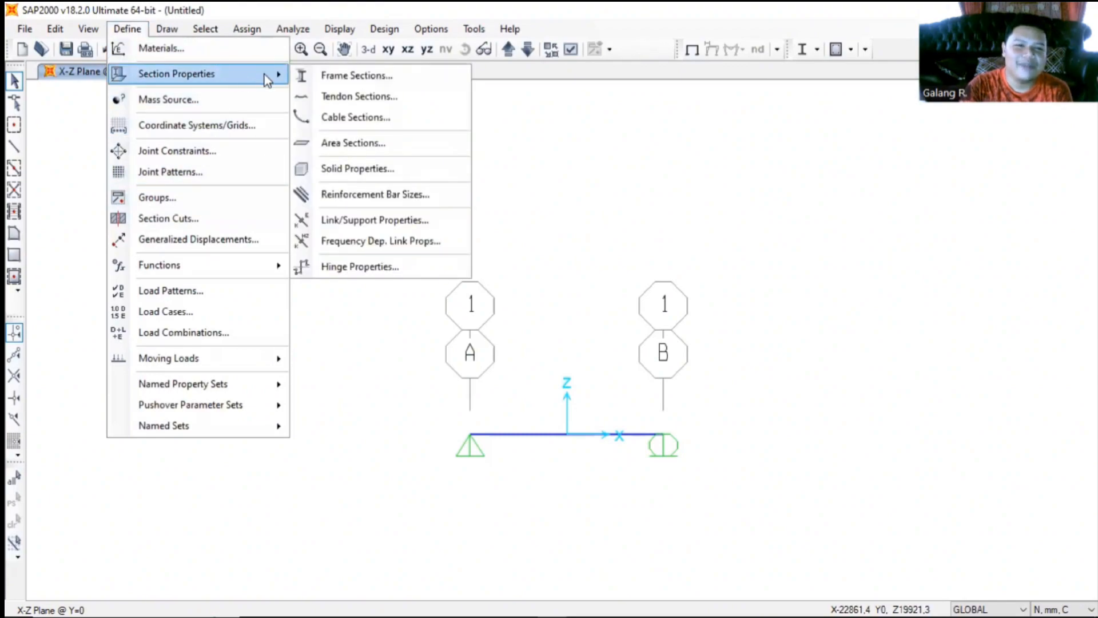
{"action": "left_click", "coordinate": [345, 82]}
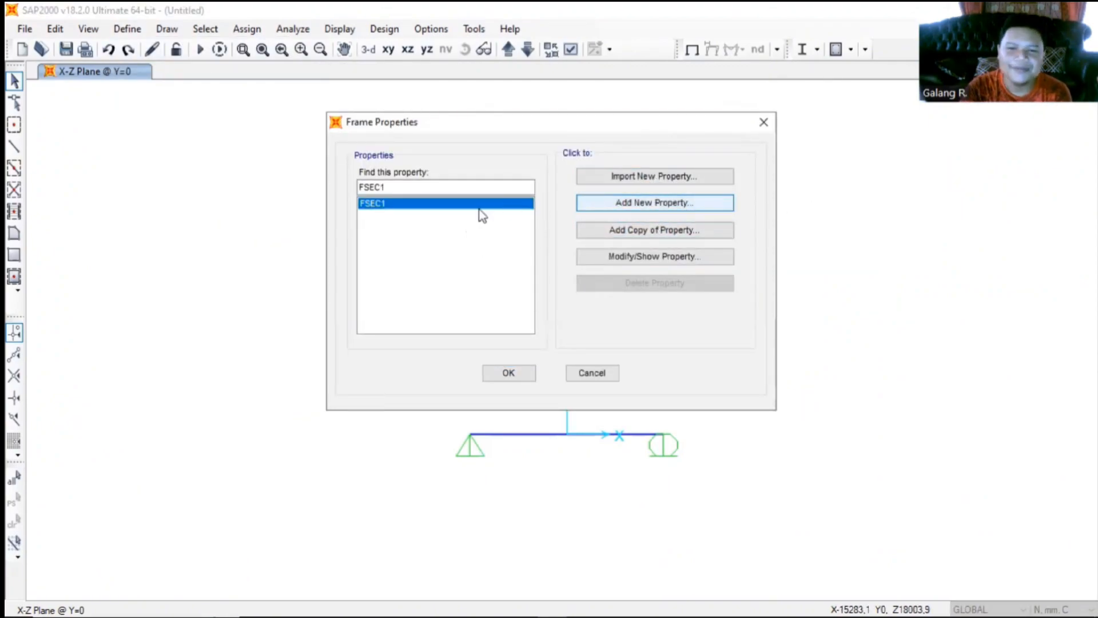
{"action": "left_click", "coordinate": [629, 202]}
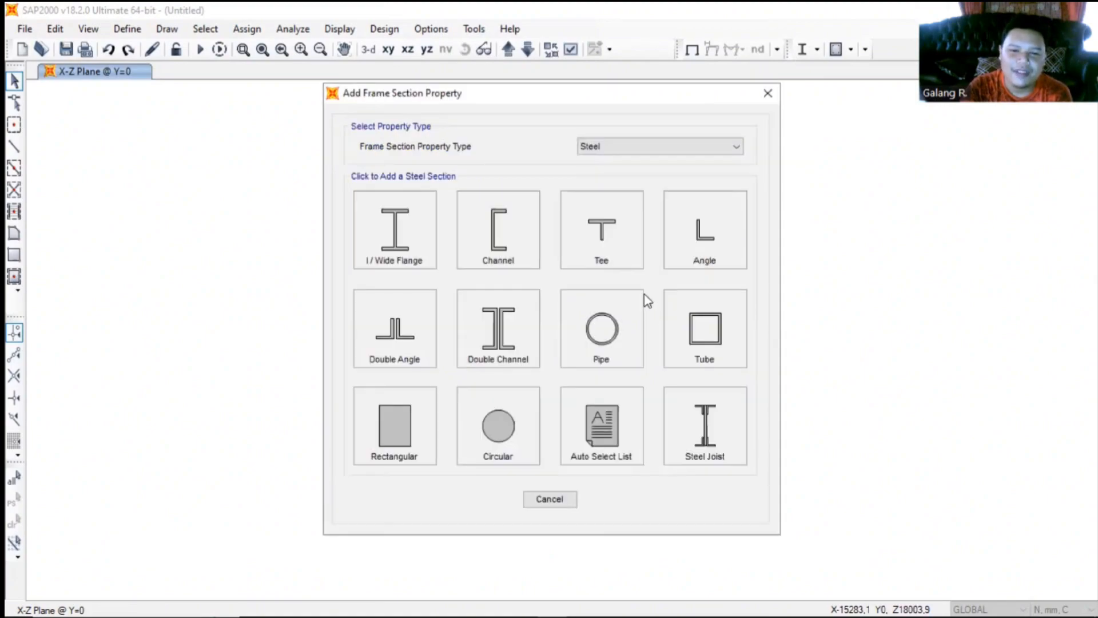
{"action": "left_click", "coordinate": [684, 152]}
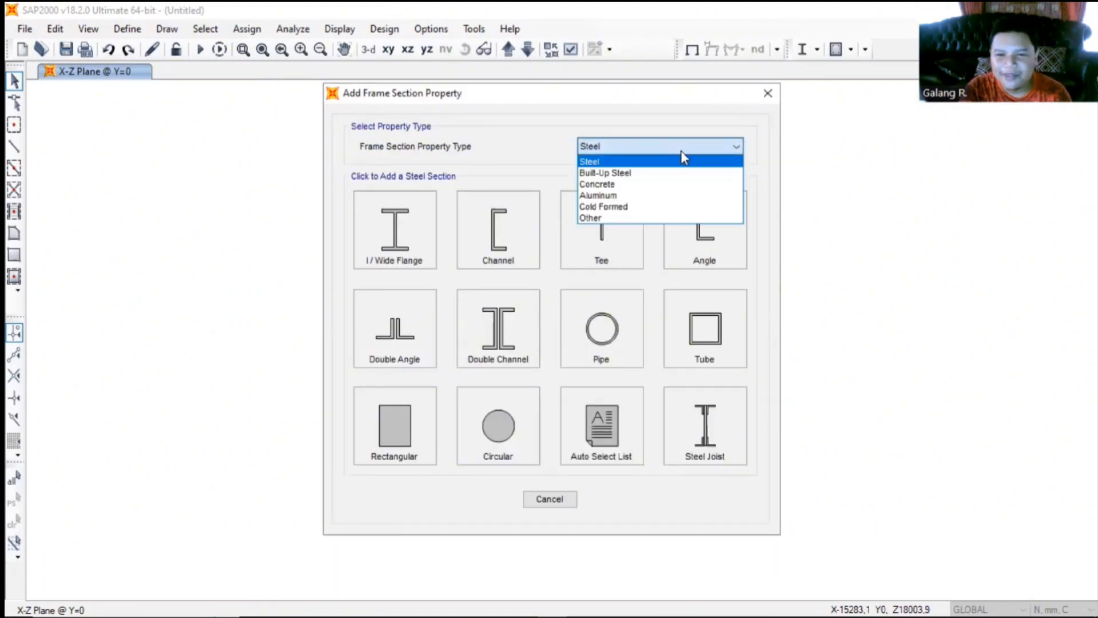
{"action": "left_click", "coordinate": [640, 184]}
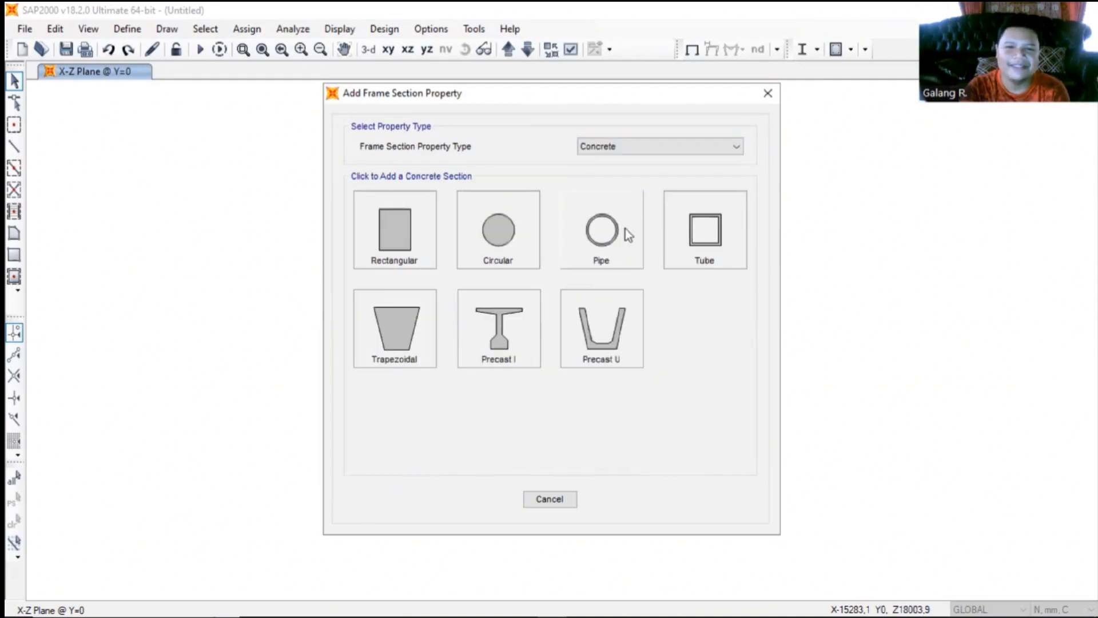
{"action": "left_click", "coordinate": [515, 327]}
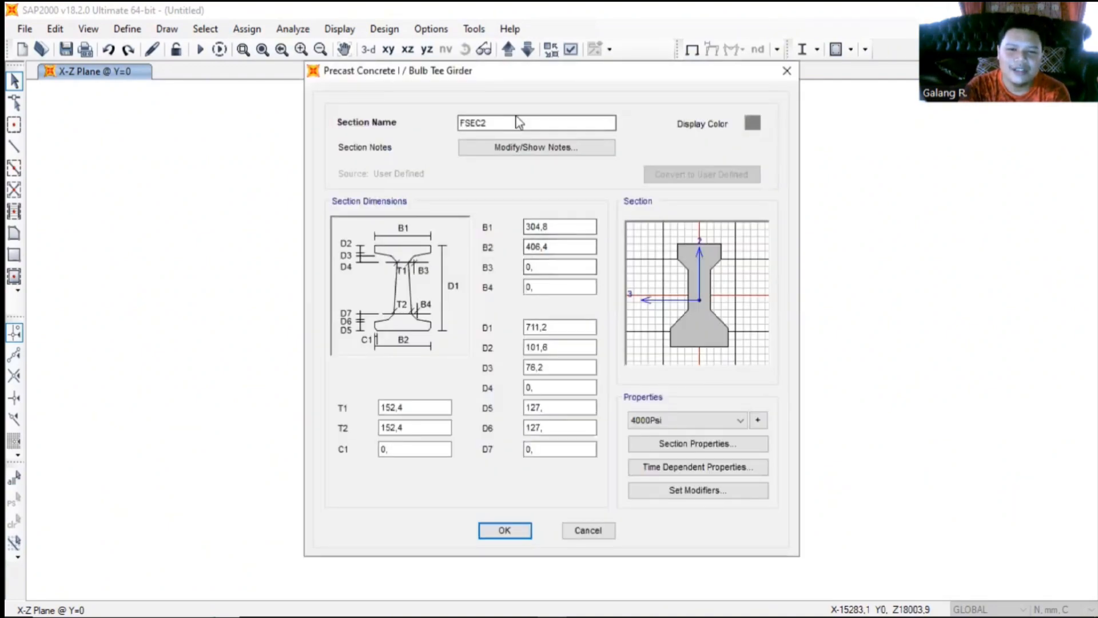
- Name the precast concrete girder section Balok I
{"action": "left_click_drag", "start_coordinate": [517, 120], "coordinate": [415, 120]}
{"action": "key", "text": "BackSpace"}
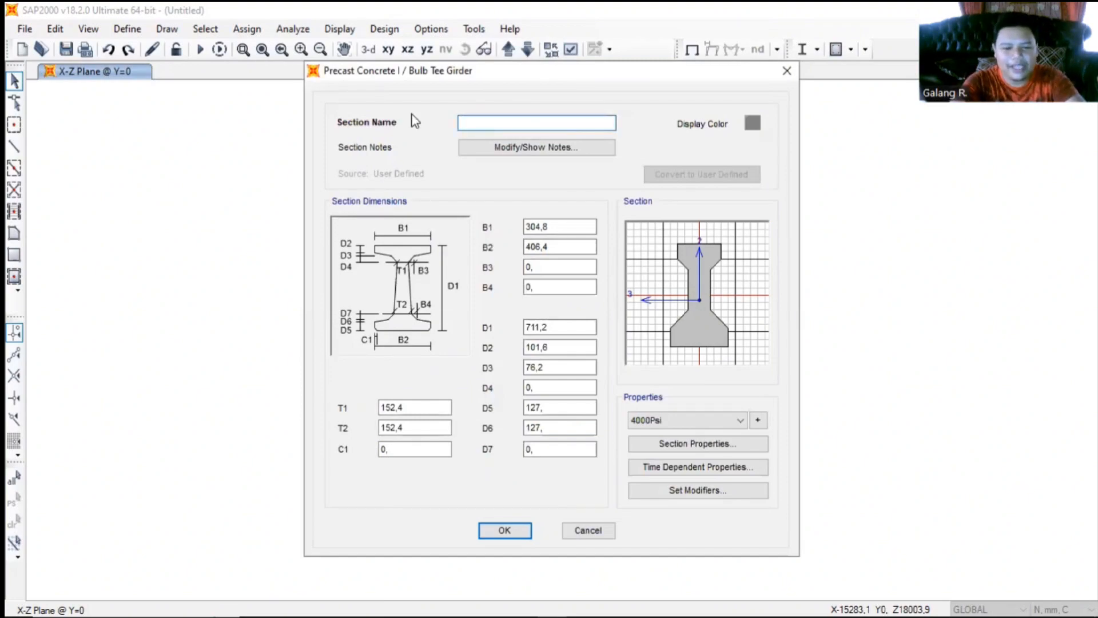
{"action": "type", "text": "Balok I"}
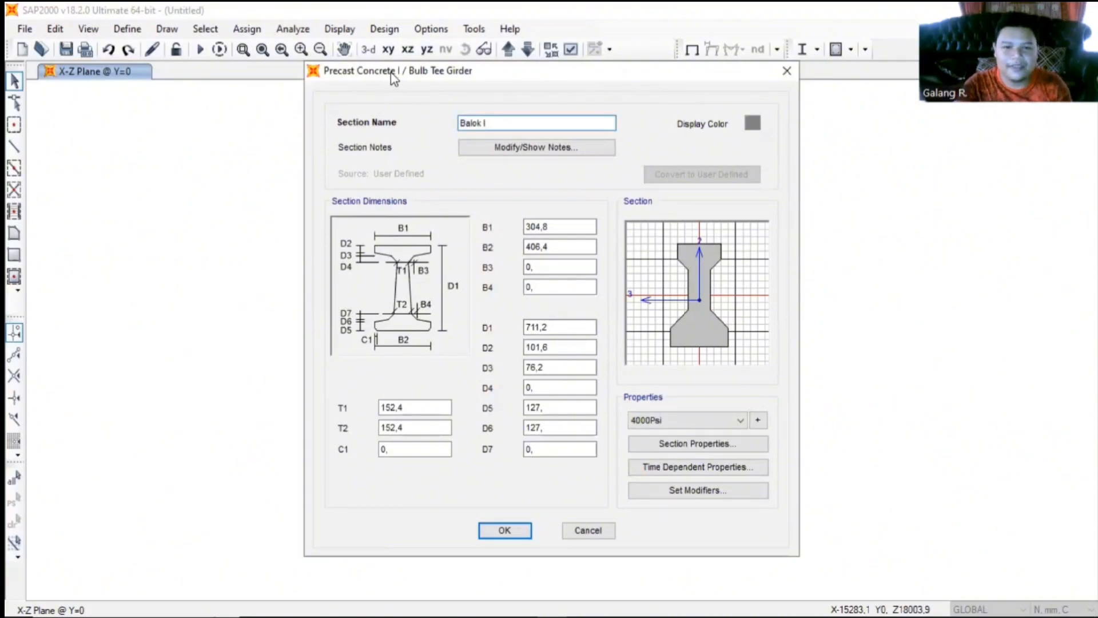
- Set the girder's flange widths B1 and B2 to 450 mm each
{"action": "left_click", "coordinate": [565, 227]}
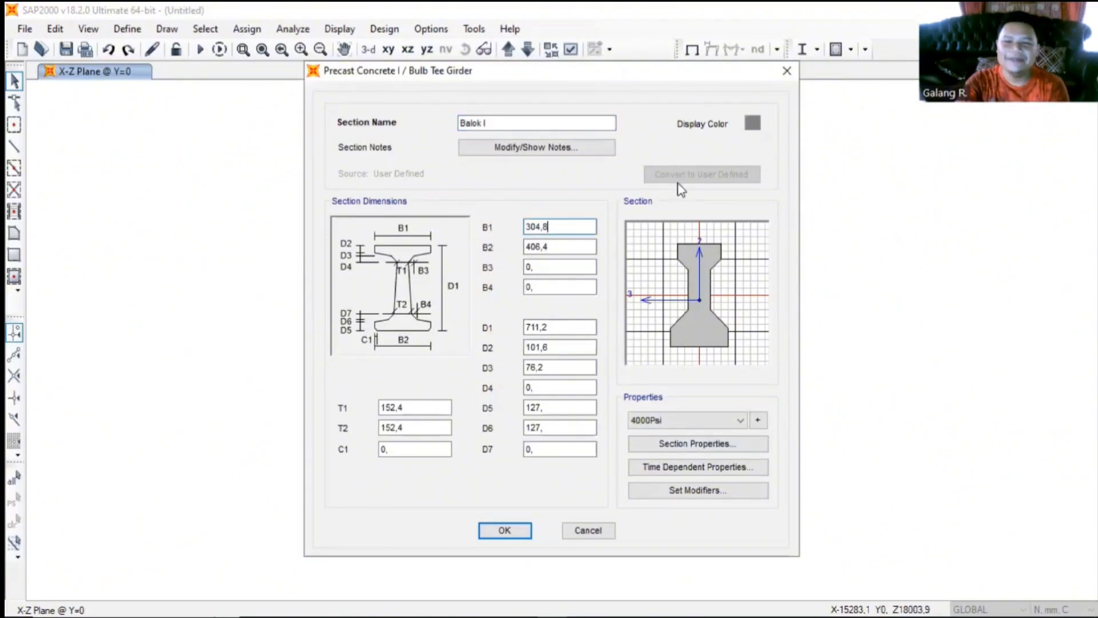
{"action": "double_click", "coordinate": [558, 230]}
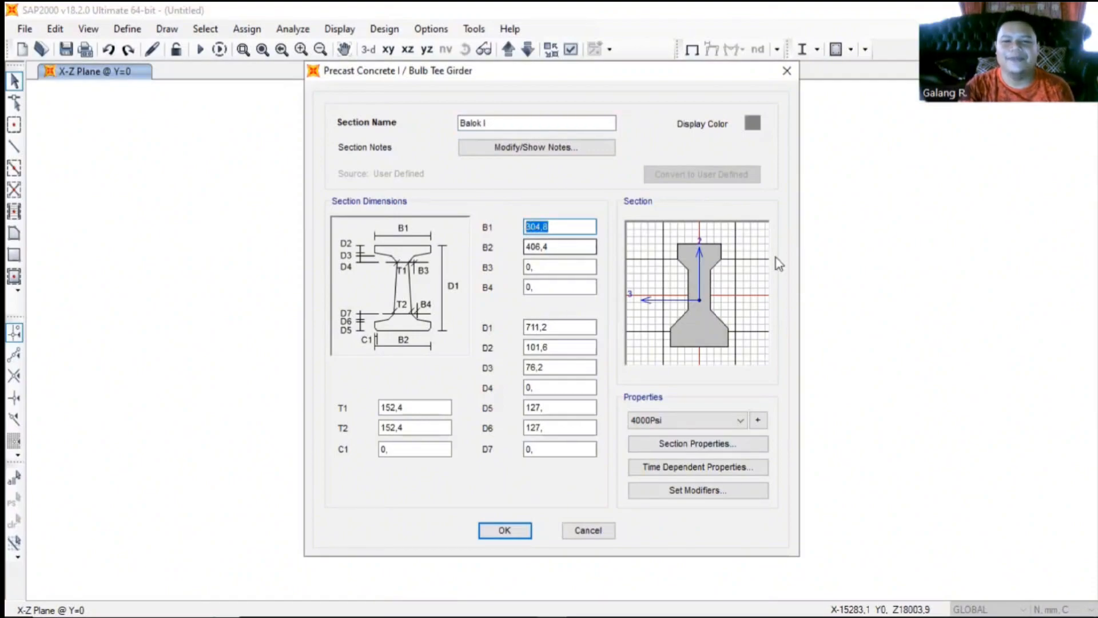
{"action": "key", "text": "BackSpace"}
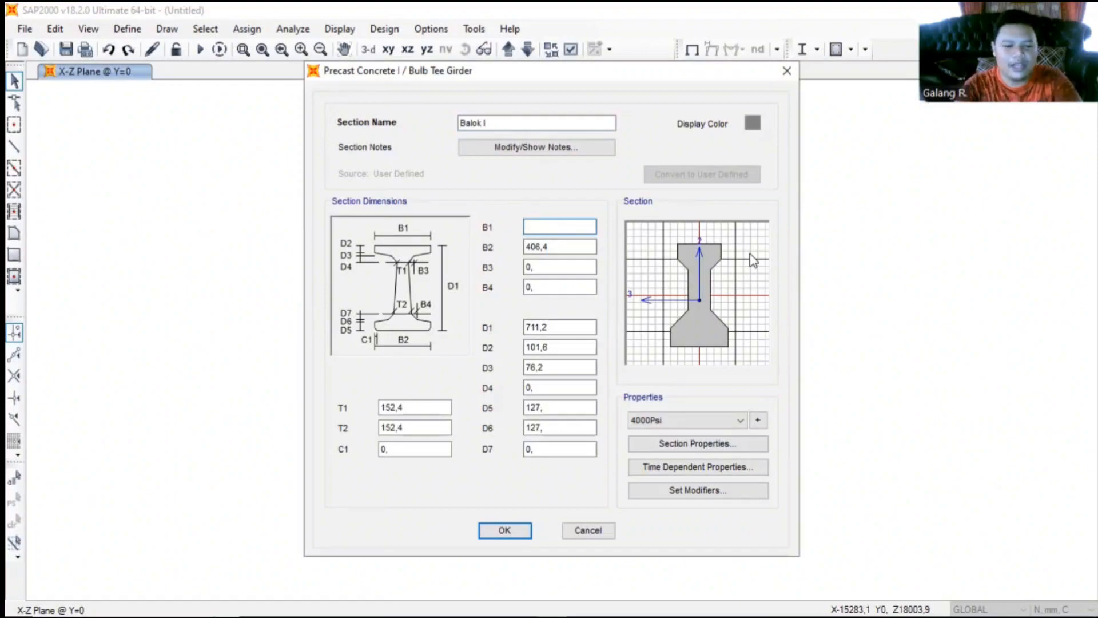
{"action": "key", "text": "alt+Tab"}
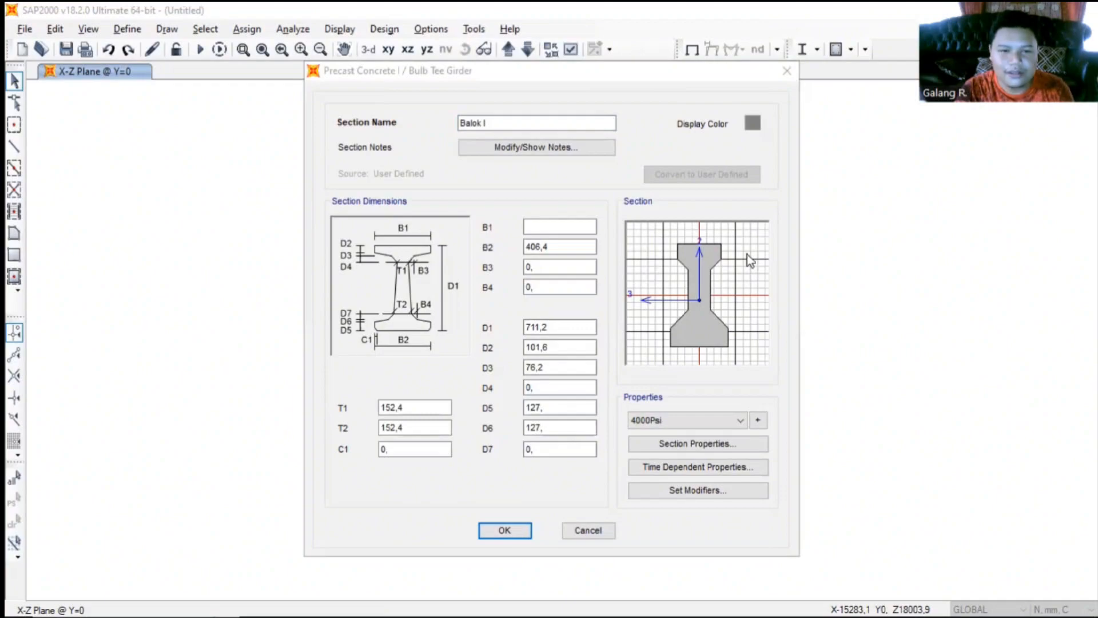
{"action": "left_click", "coordinate": [543, 227]}
{"action": "type", "text": "4"}
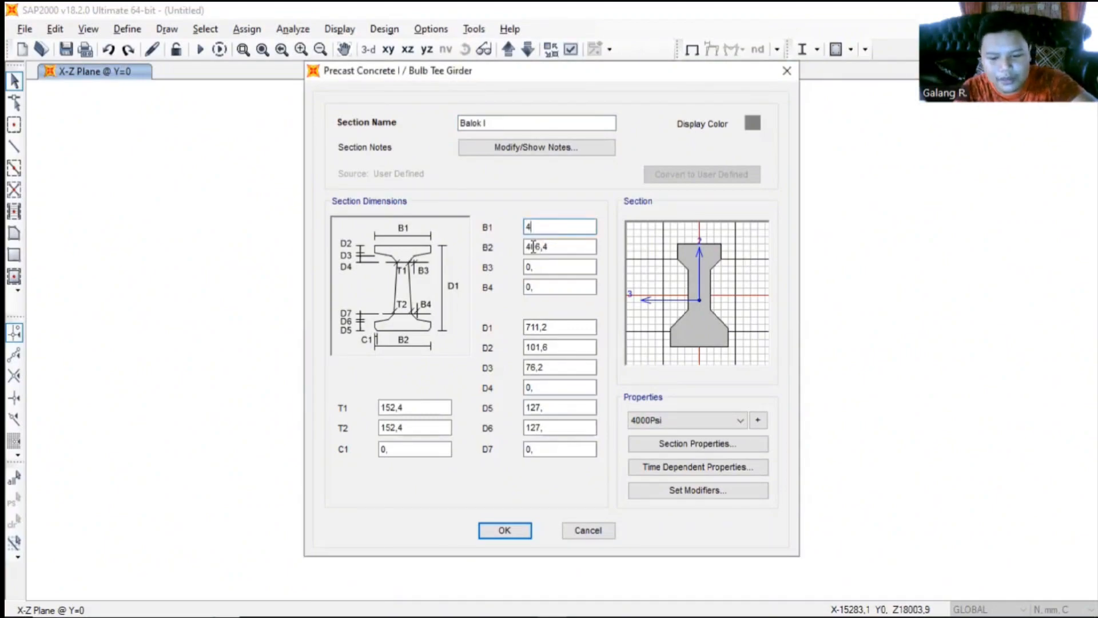
{"action": "type", "text": "50"}
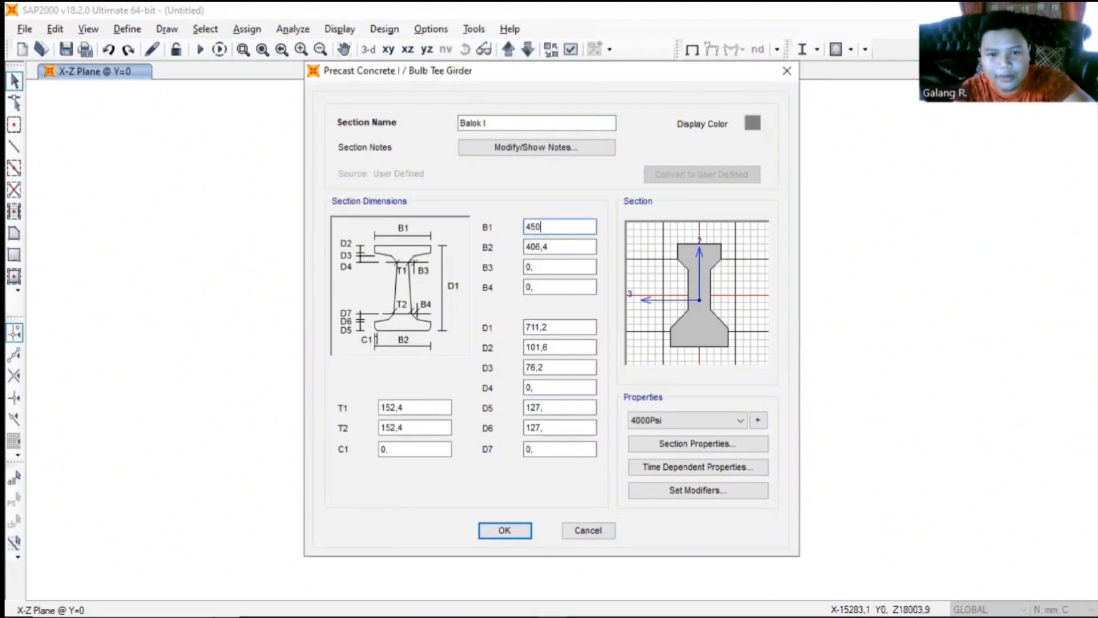
{"action": "left_click", "coordinate": [557, 247]}
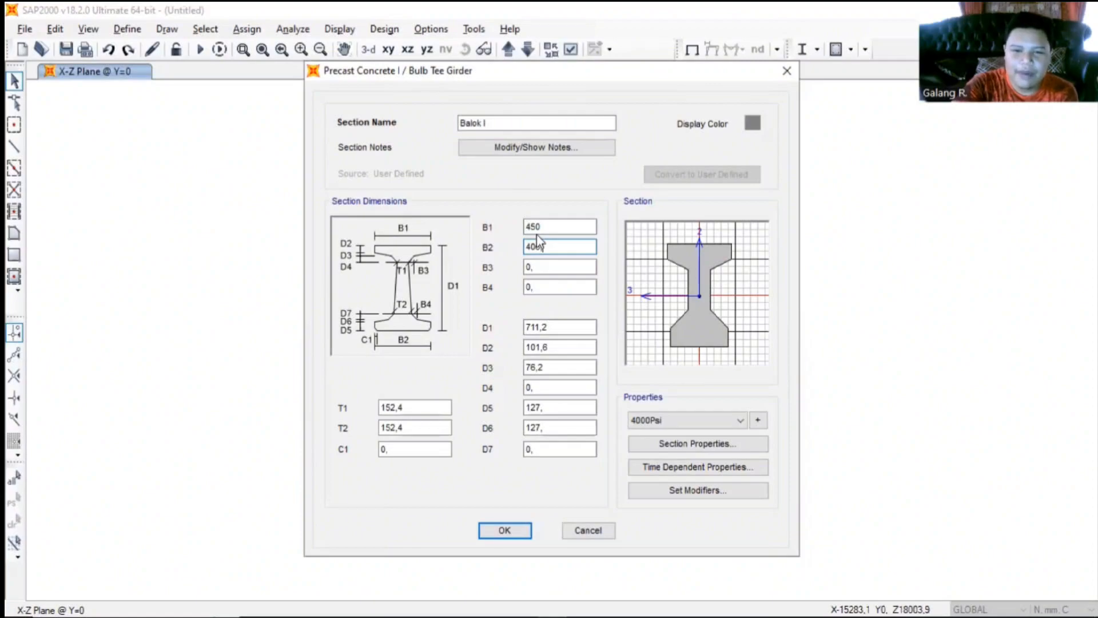
{"action": "key", "text": "BackSpace"}
{"action": "type", "text": "50"}
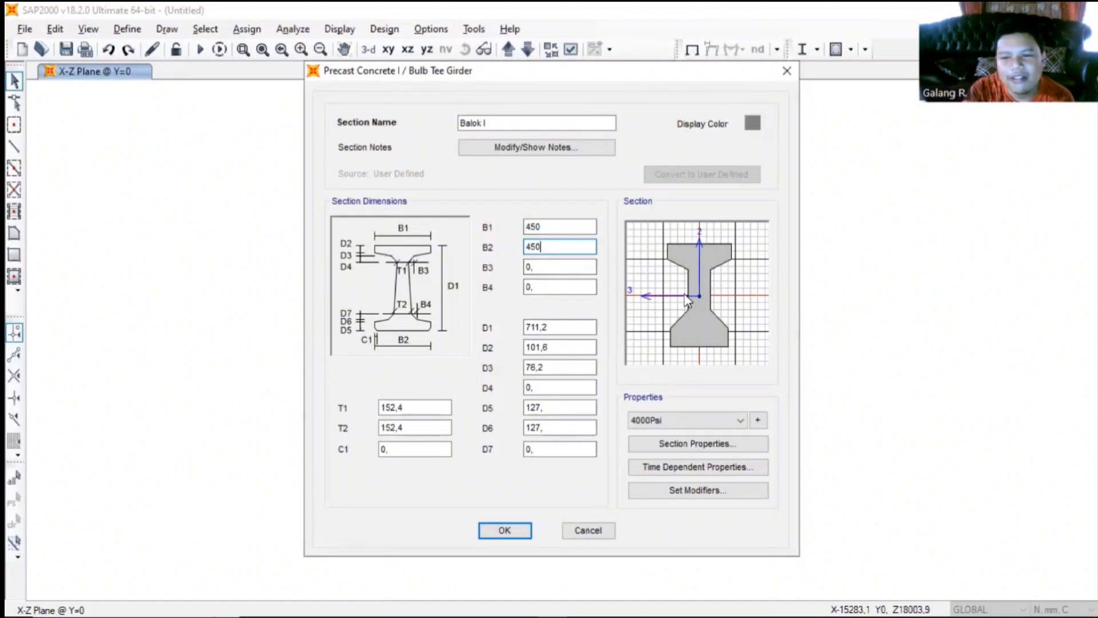
- Set the girder's overall depth D1 to 750 mm and the top flange thickness D2 to 150 mm
{"action": "left_click", "coordinate": [542, 269]}
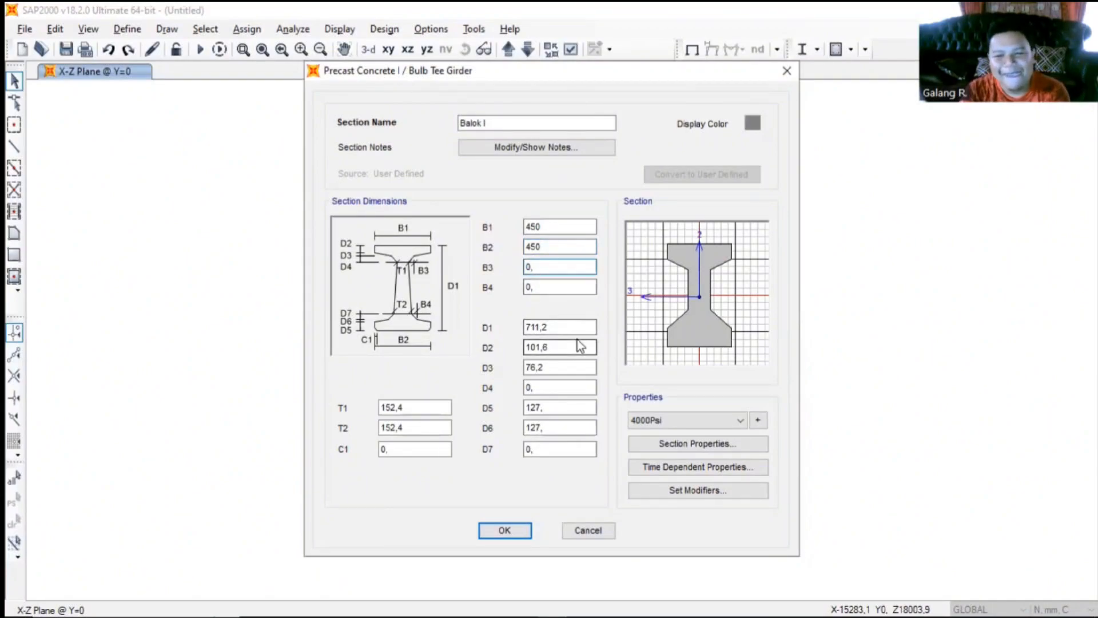
{"action": "left_click", "coordinate": [578, 327]}
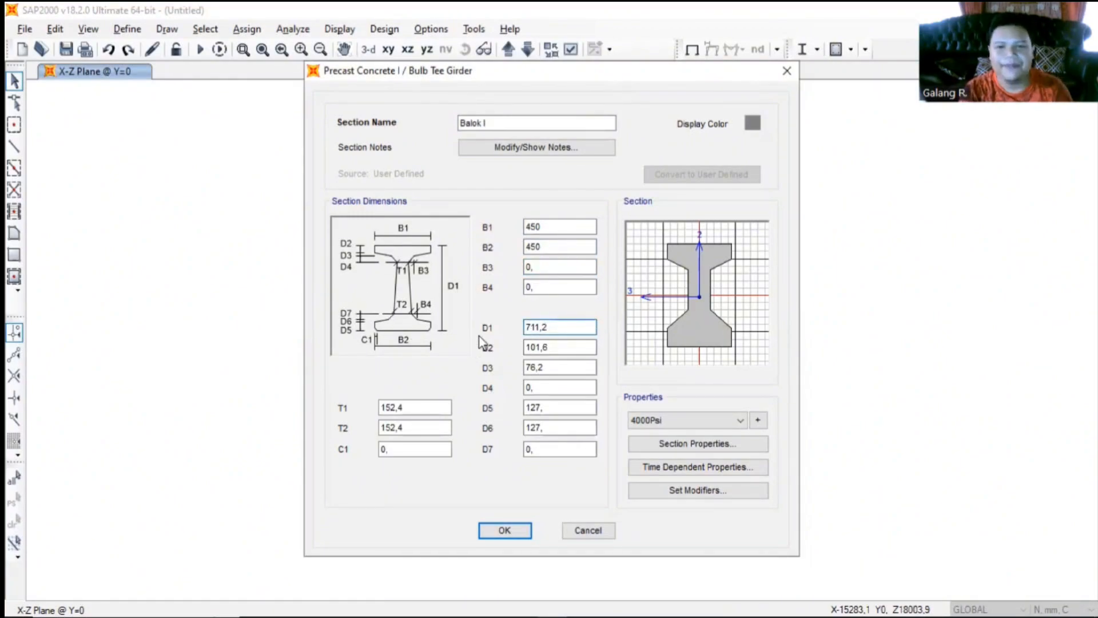
{"action": "key", "text": "BackSpace"}
{"action": "key", "text": "BackSpace"}
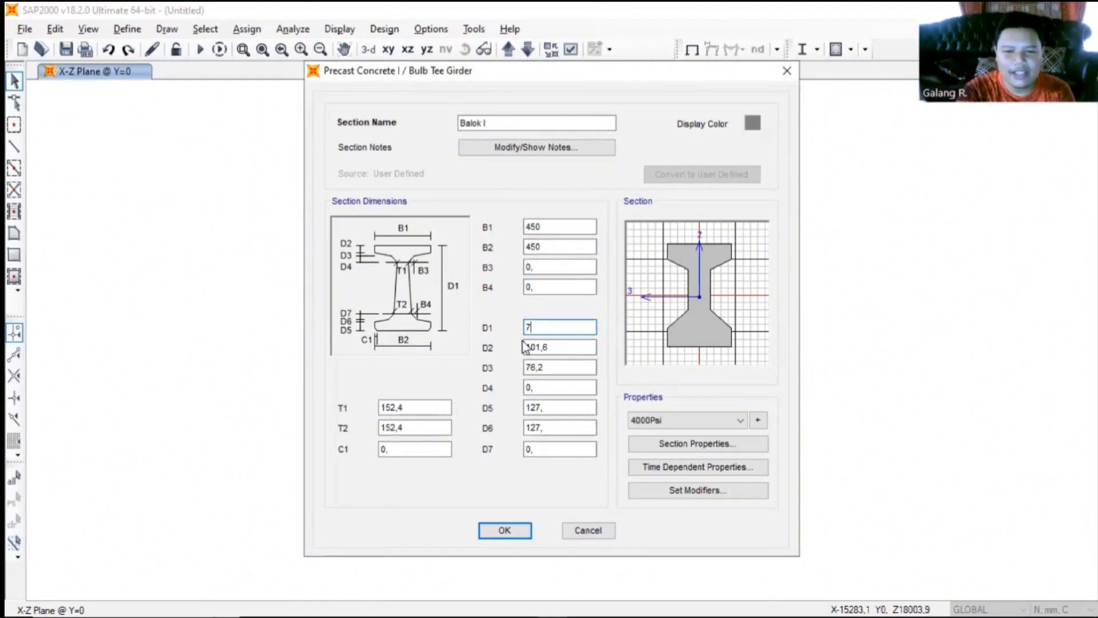
{"action": "type", "text": "50"}
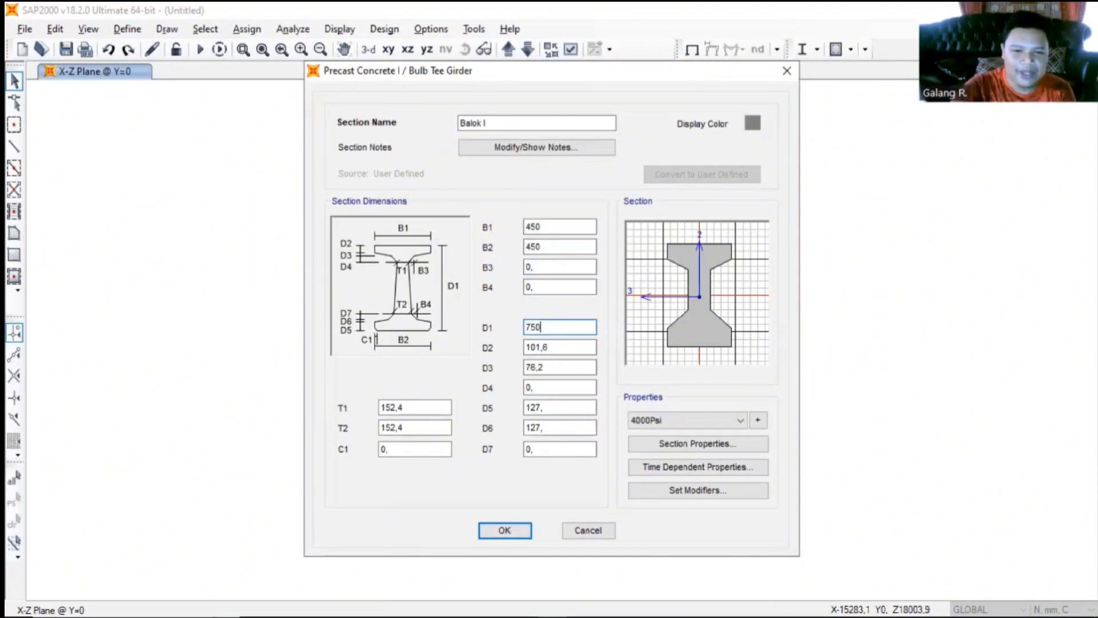
{"action": "left_click", "coordinate": [575, 342]}
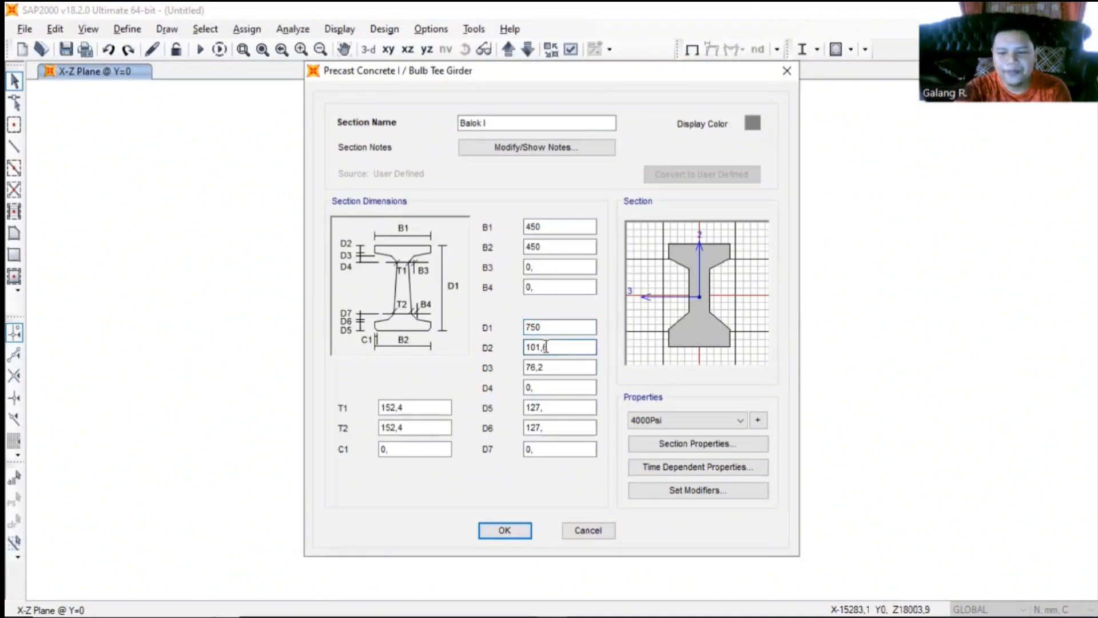
{"action": "key", "text": "BackSpace"}
{"action": "key", "text": "BackSpace"}
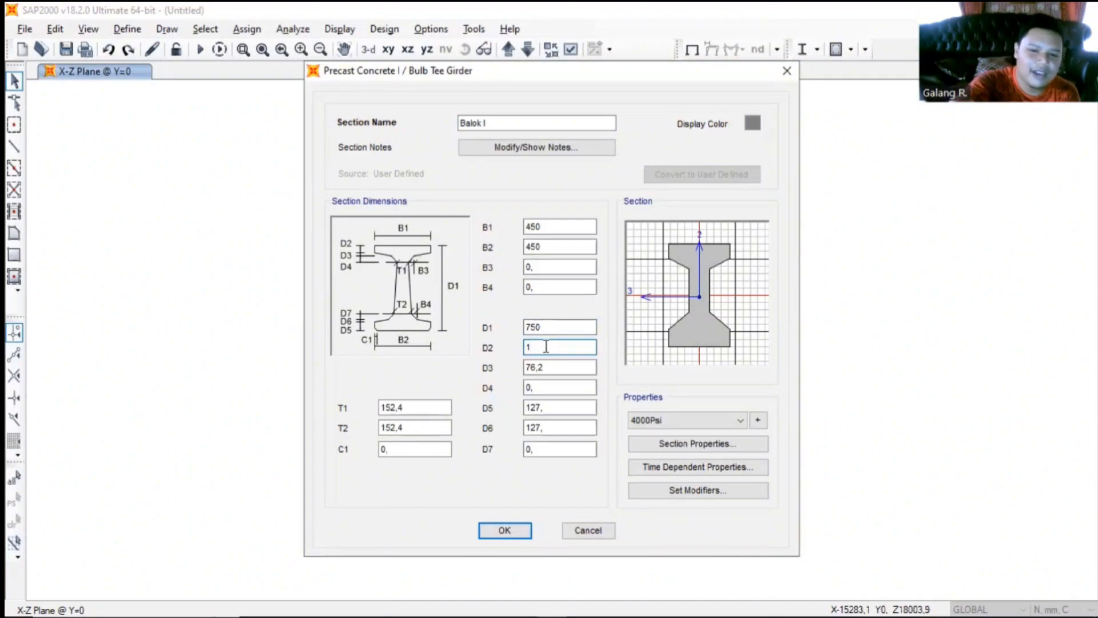
{"action": "type", "text": "50"}
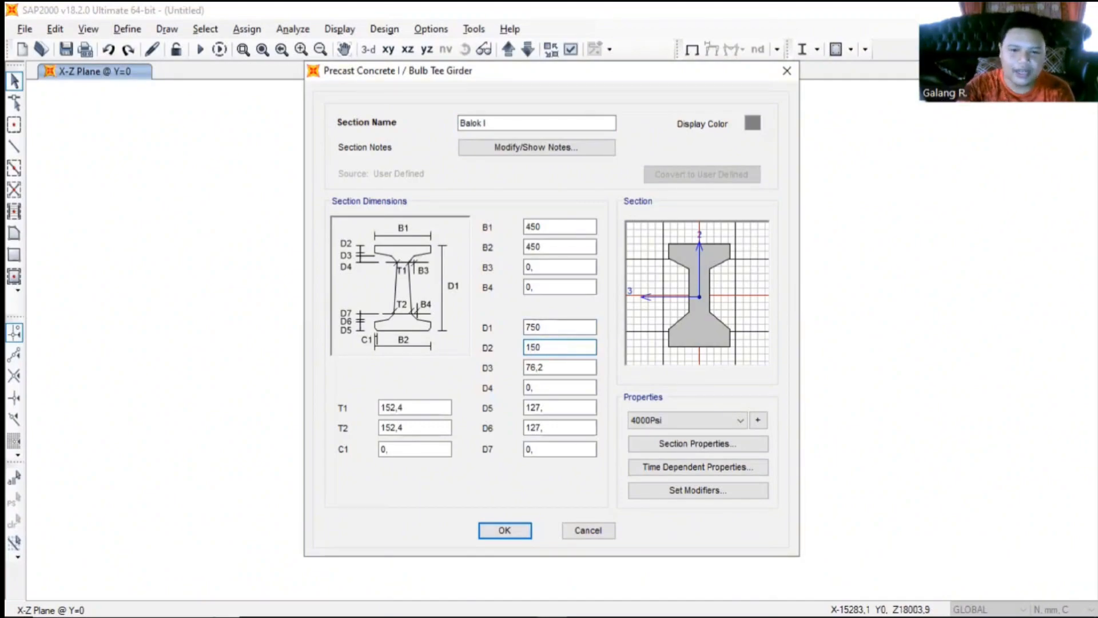
- Set the top flange taper depth D3 of the girder section to 0
{"action": "left_click", "coordinate": [548, 367]}
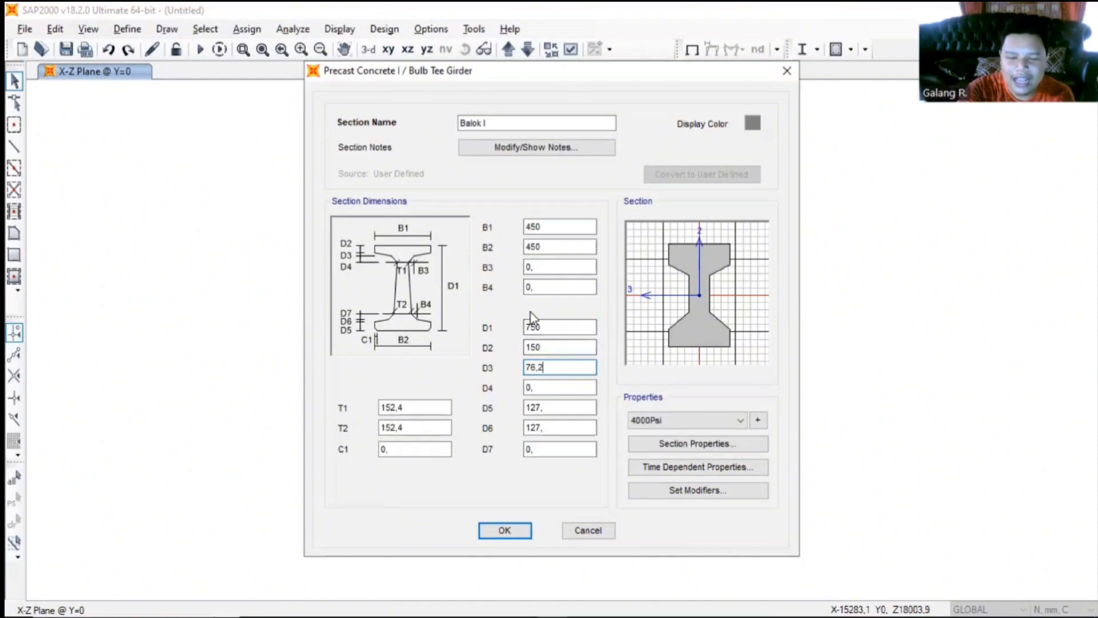
{"action": "key", "text": "BackSpace"}
{"action": "key", "text": "BackSpace"}
{"action": "key", "text": "BackSpace"}
{"action": "type", "text": "0"}
- Set the girder's bottom flange thickness D5 to 200 mm
{"action": "left_click", "coordinate": [542, 407]}
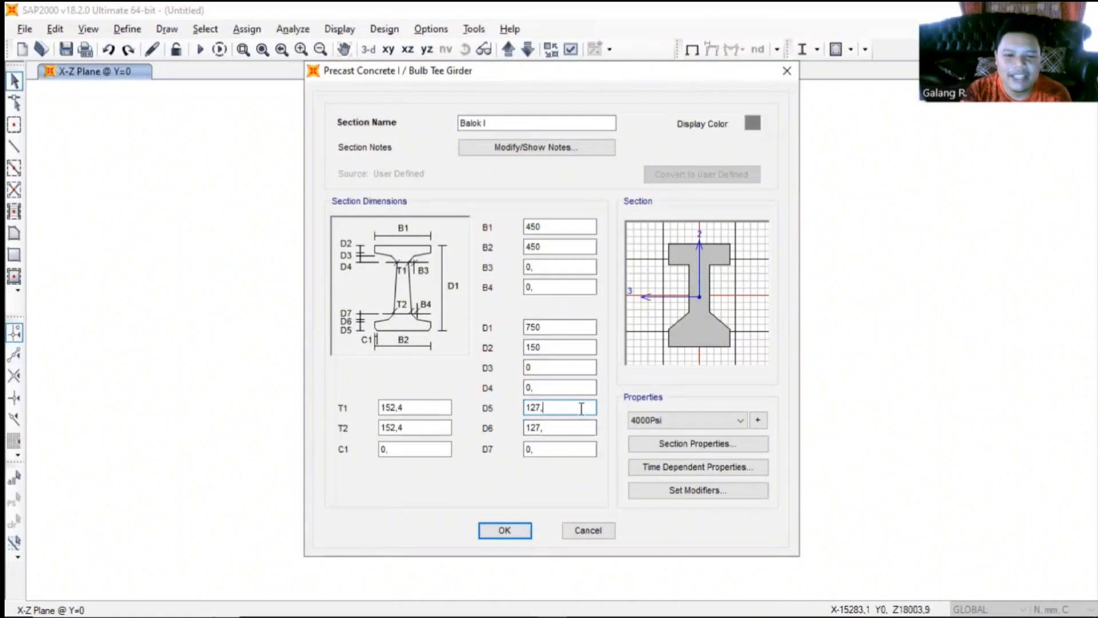
{"action": "key", "text": "BackSpace"}
{"action": "key", "text": "BackSpace"}
{"action": "key", "text": "BackSpace"}
{"action": "key", "text": "BackSpace"}
{"action": "type", "text": "200"}
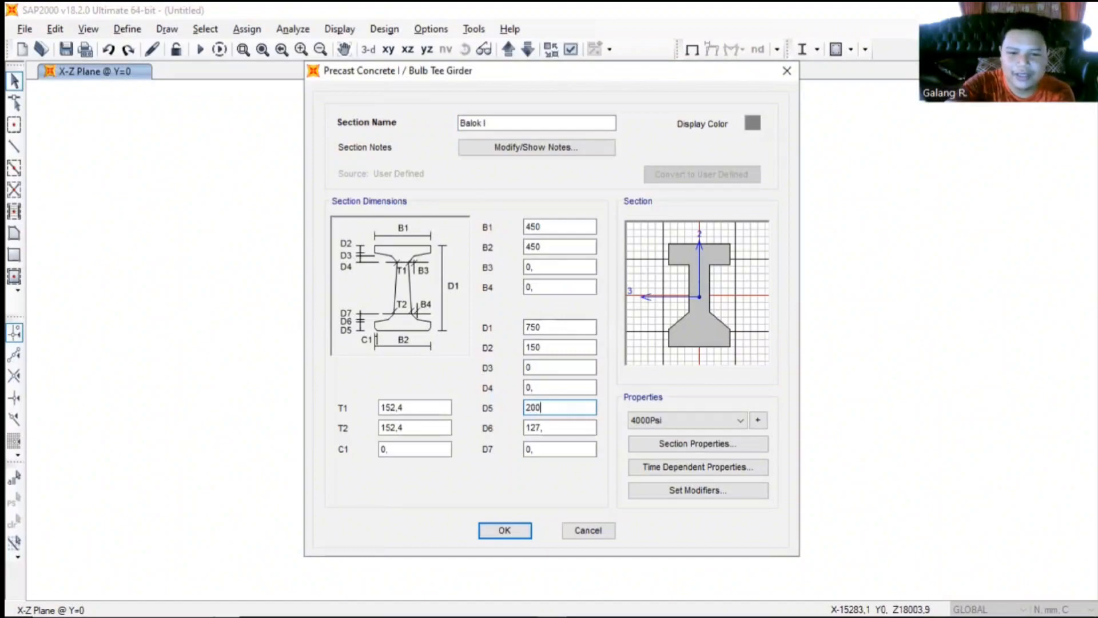
{"action": "left_click", "coordinate": [551, 427]}
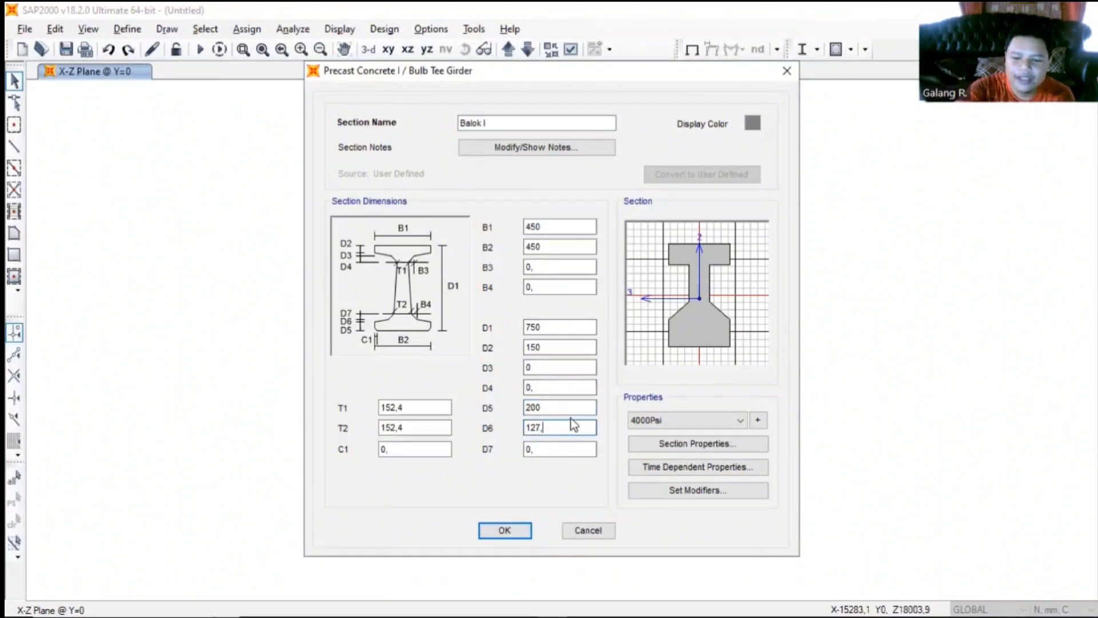
- Set the bottom flange taper depth D6 of the girder section to 0
{"action": "key", "text": "BackSpace"}
{"action": "key", "text": "BackSpace"}
{"action": "key", "text": "BackSpace"}
{"action": "key", "text": "BackSpace"}
{"action": "type", "text": "0"}
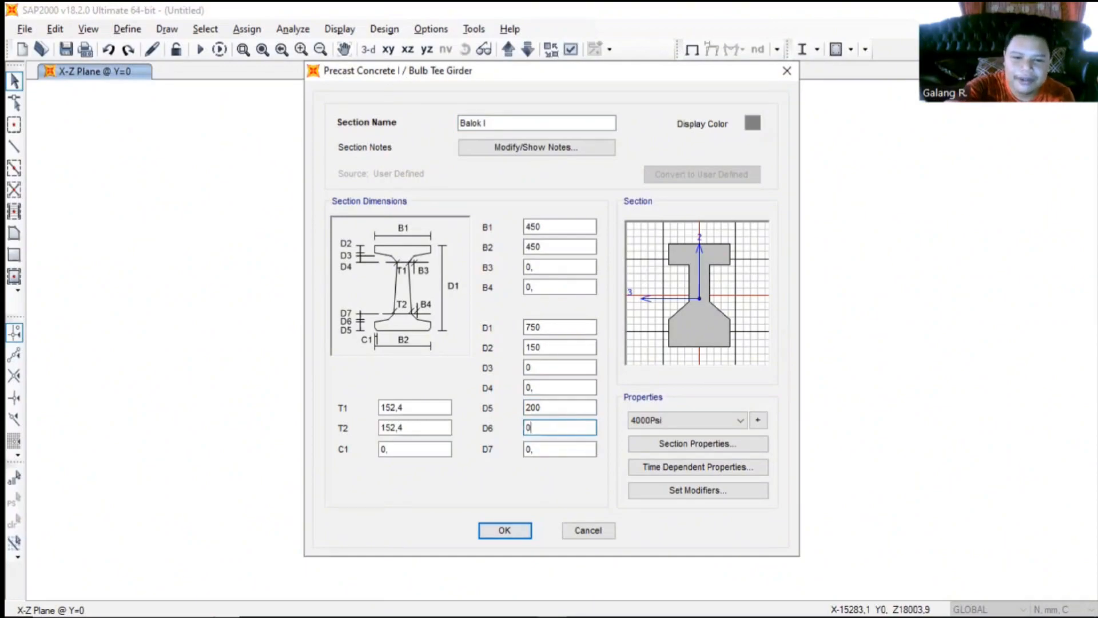
- Set the girder's web thicknesses T1 and T2 to 150 mm each
{"action": "left_click", "coordinate": [417, 407]}
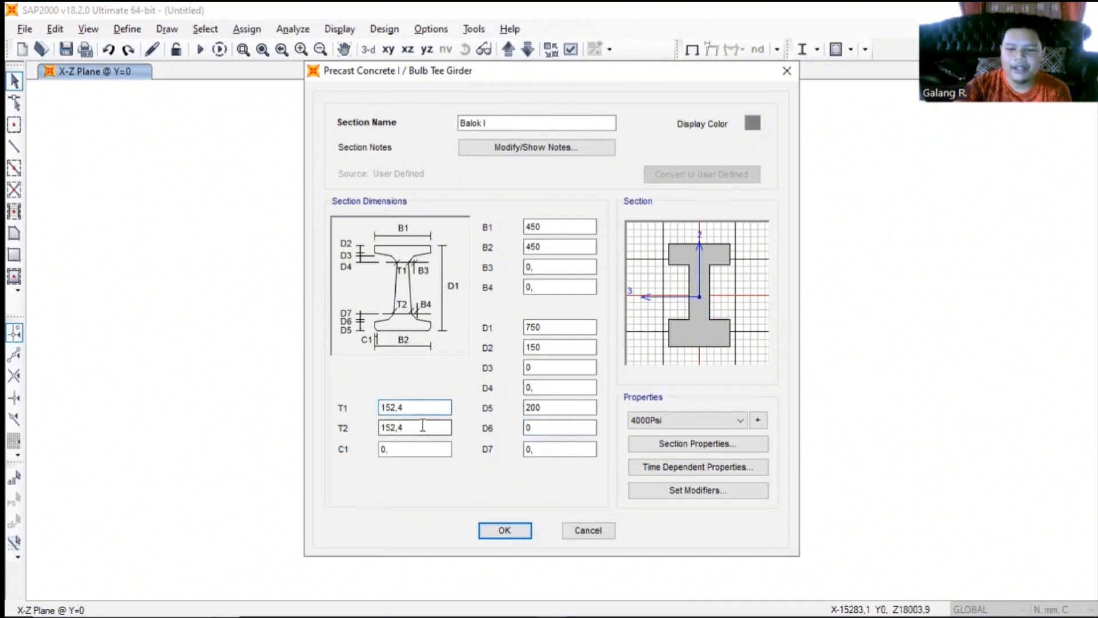
{"action": "key", "text": "BackSpace"}
{"action": "type", "text": "0"}
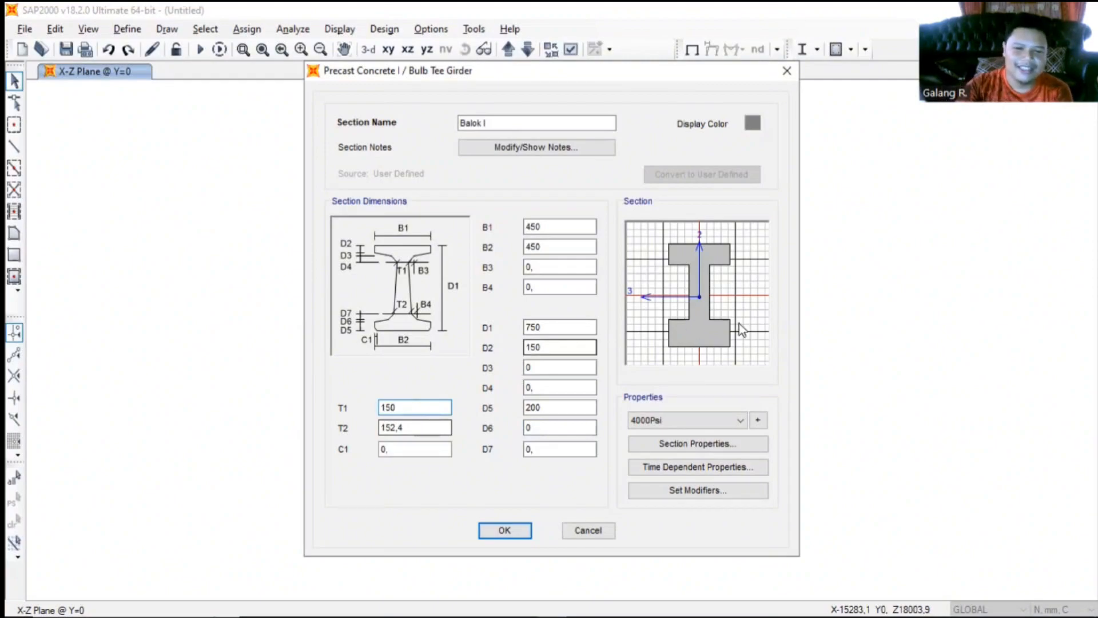
{"action": "left_click", "coordinate": [421, 432]}
{"action": "key", "text": "BackSpace"}
{"action": "key", "text": "BackSpace"}
{"action": "key", "text": "BackSpace"}
{"action": "type", "text": "0"}
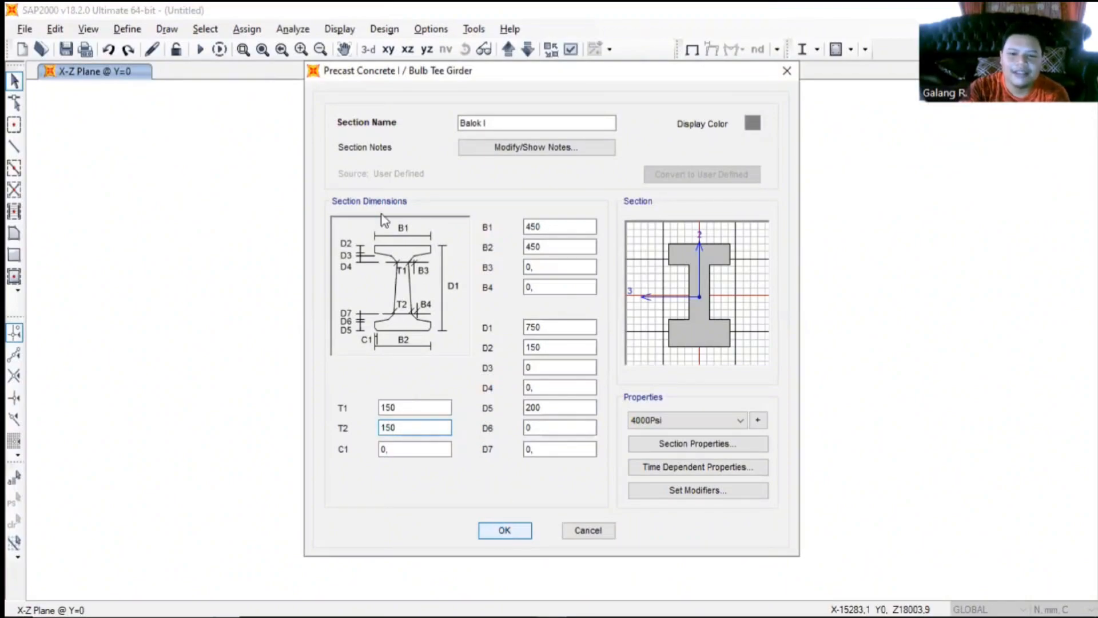
- Accept the girder section and finish the frame property definitions with Balok I selected
{"action": "key", "text": "Return"}
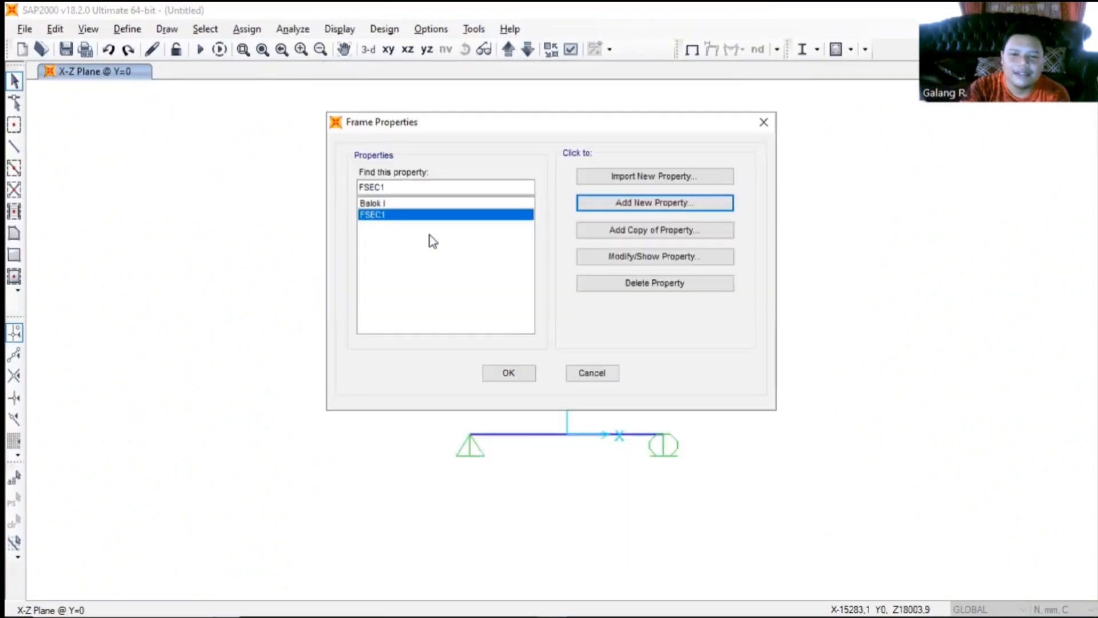
{"action": "left_click", "coordinate": [456, 203]}
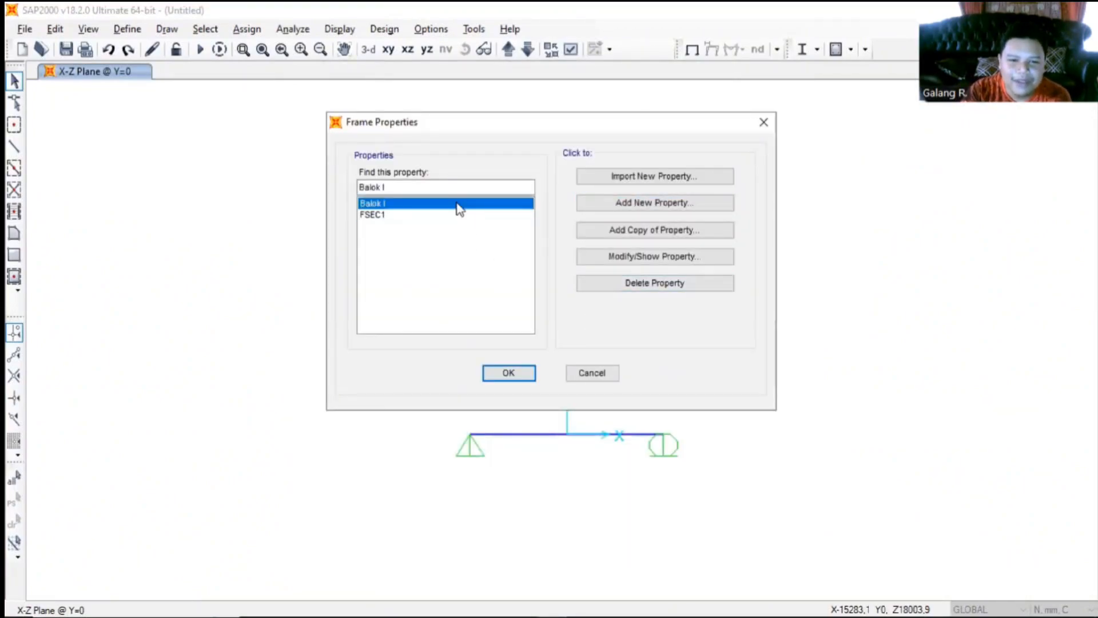
{"action": "left_click", "coordinate": [507, 373]}
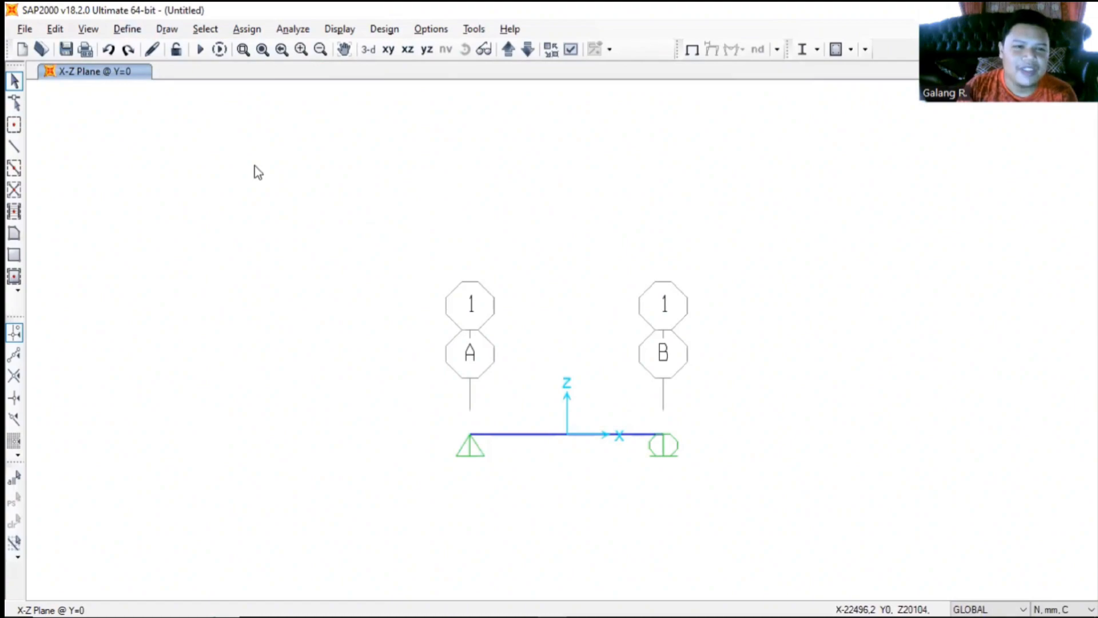
- Add a new tendon section that uses the Tendon material property
{"action": "left_click", "coordinate": [127, 29]}
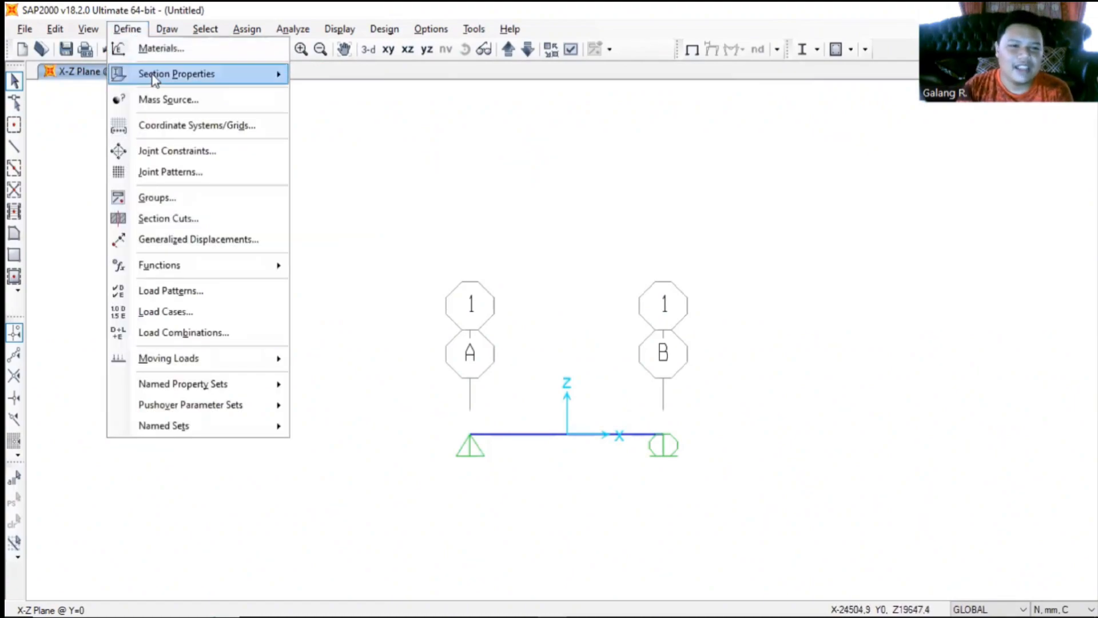
{"action": "mouse_move", "coordinate": [155, 80]}
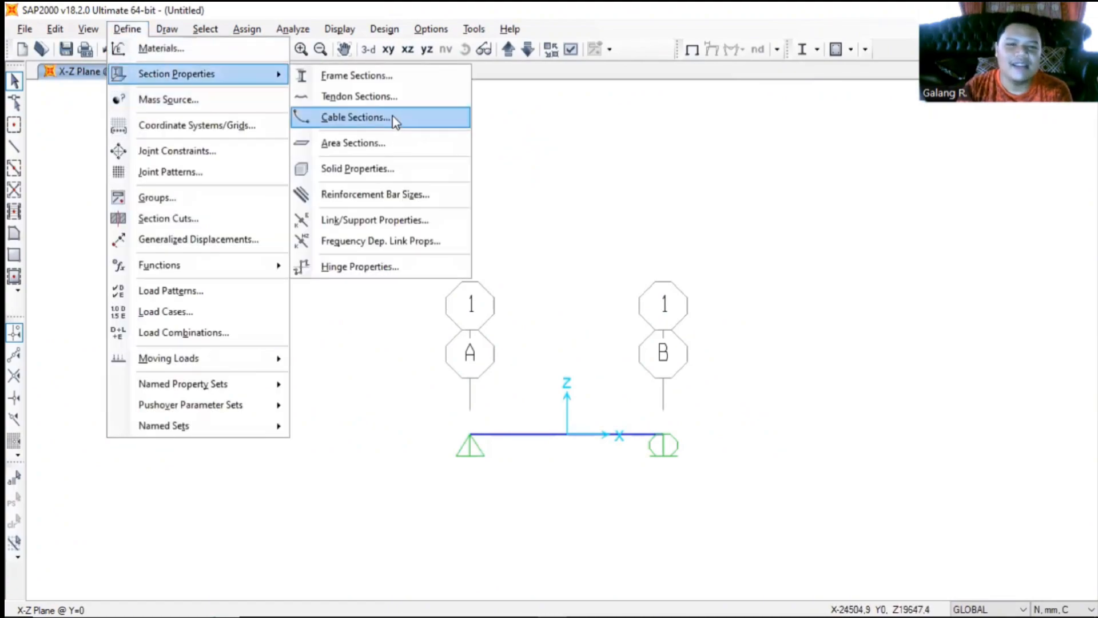
{"action": "left_click", "coordinate": [389, 101]}
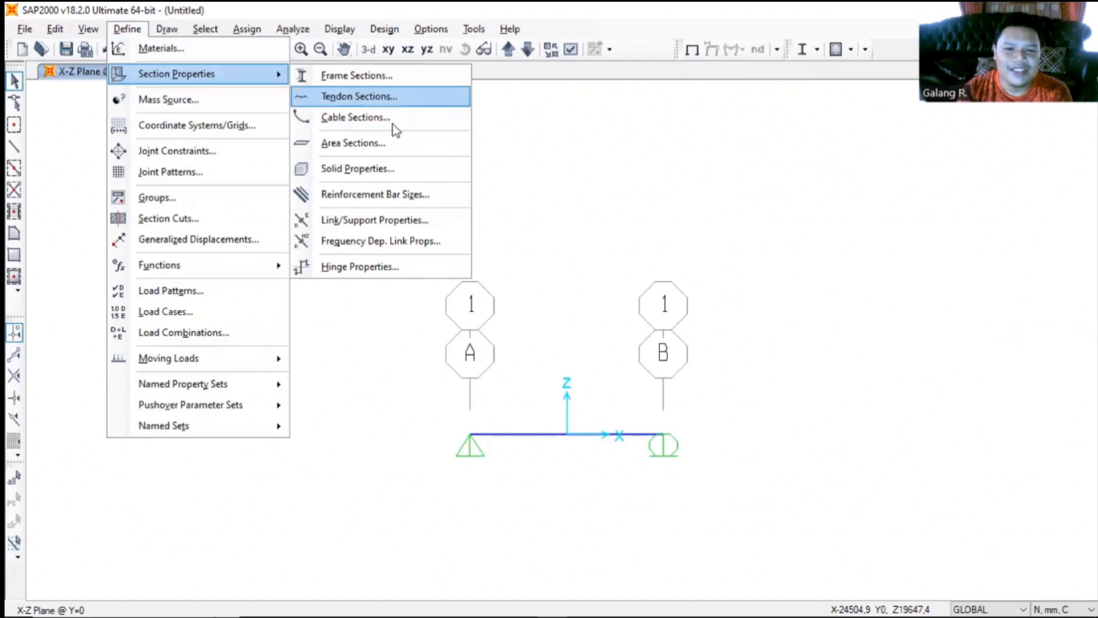
{"action": "left_click", "coordinate": [640, 263]}
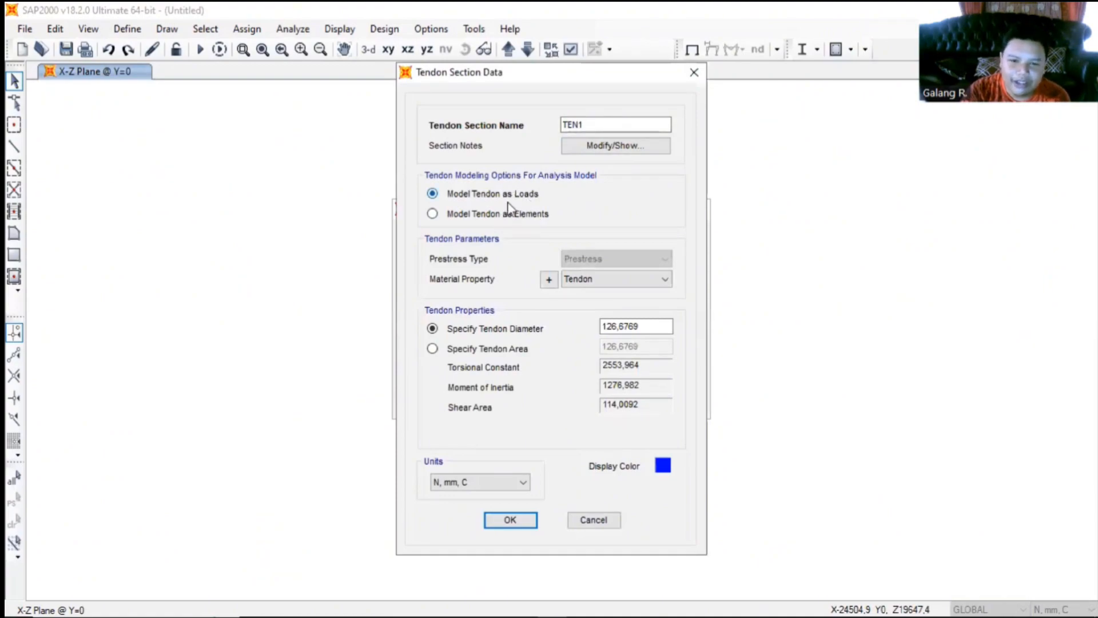
{"action": "left_click", "coordinate": [590, 279]}
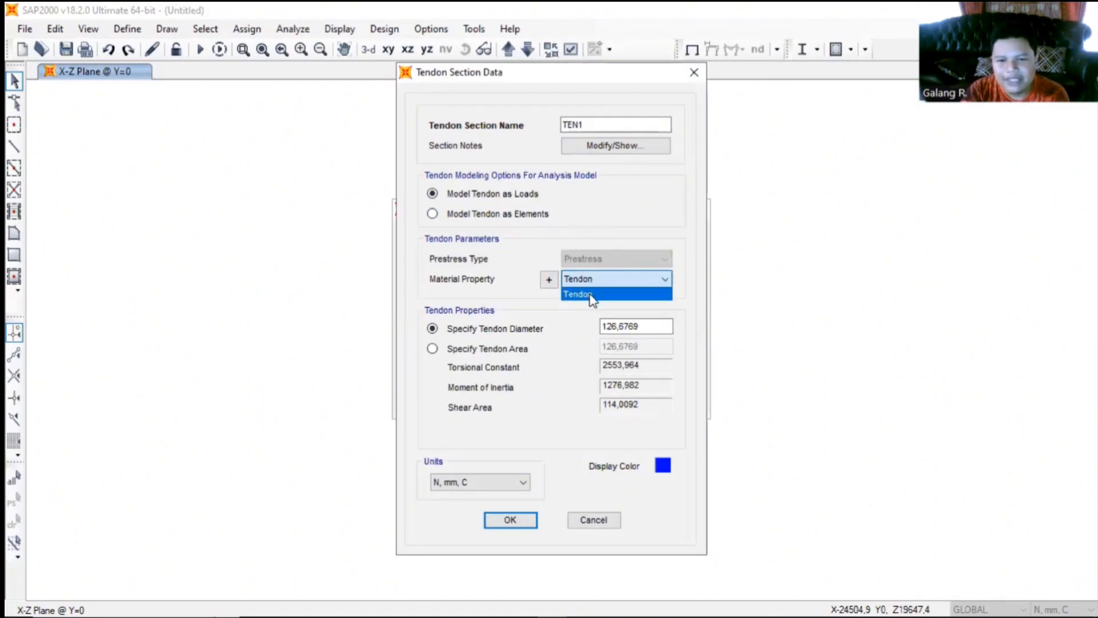
{"action": "left_click", "coordinate": [593, 295]}
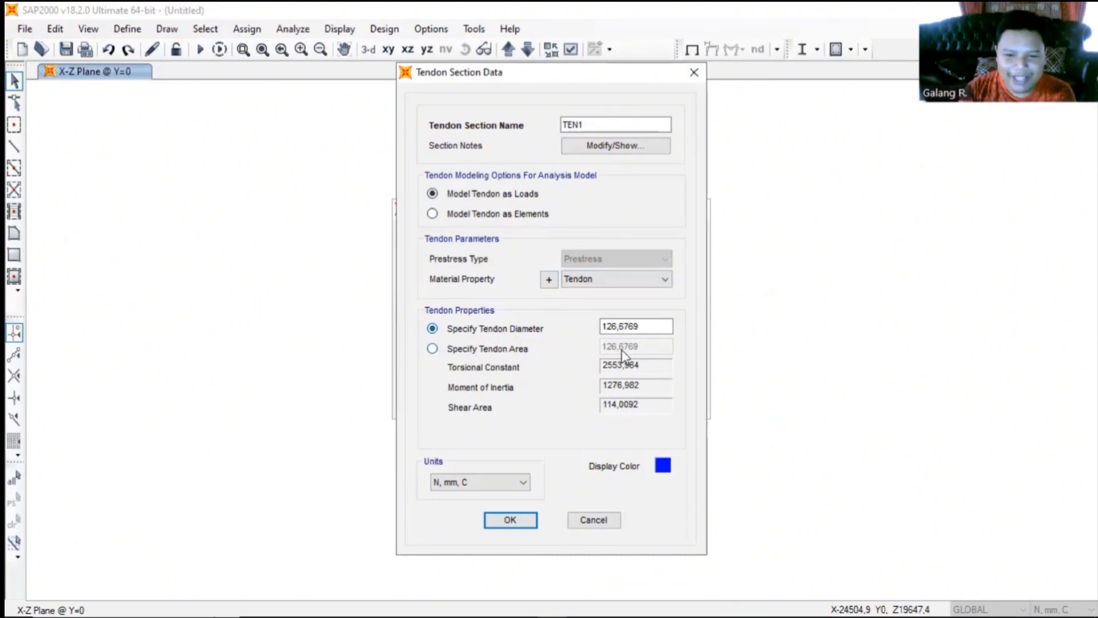
- Set the tendon section's diameter to 12,7 mm and accept the section data
{"action": "left_click", "coordinate": [657, 326]}
{"action": "key", "text": "BackSpace"}
{"action": "key", "text": "BackSpace"}
{"action": "key", "text": "BackSpace"}
{"action": "key", "text": "BackSpace"}
{"action": "key", "text": "BackSpace"}
{"action": "key", "text": "BackSpace"}
{"action": "key", "text": "BackSpace"}
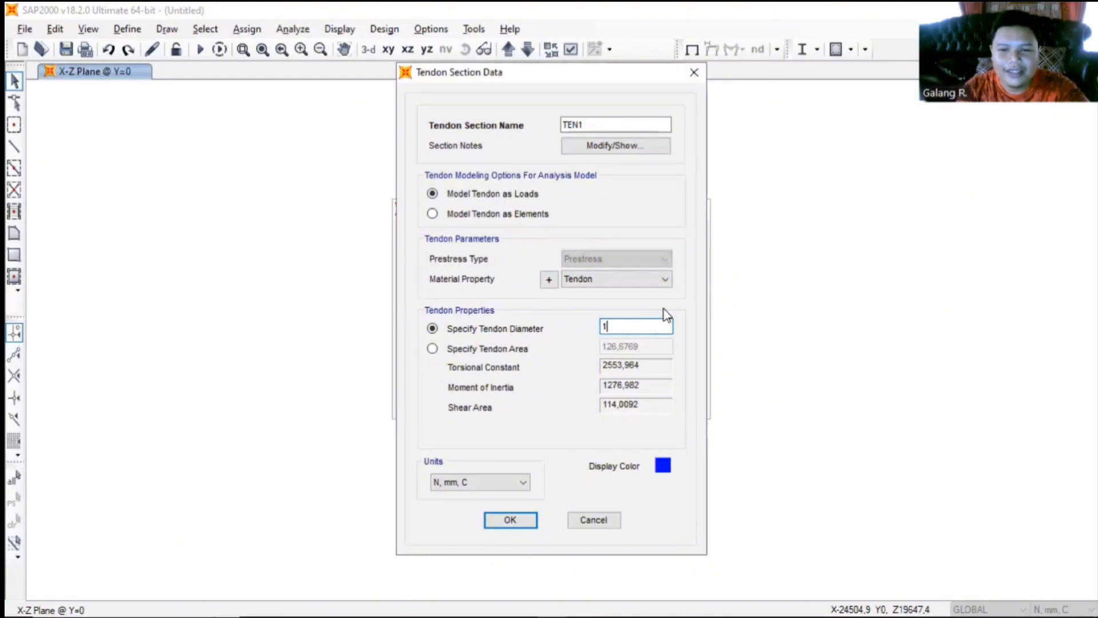
{"action": "key", "text": "alt+Tab"}
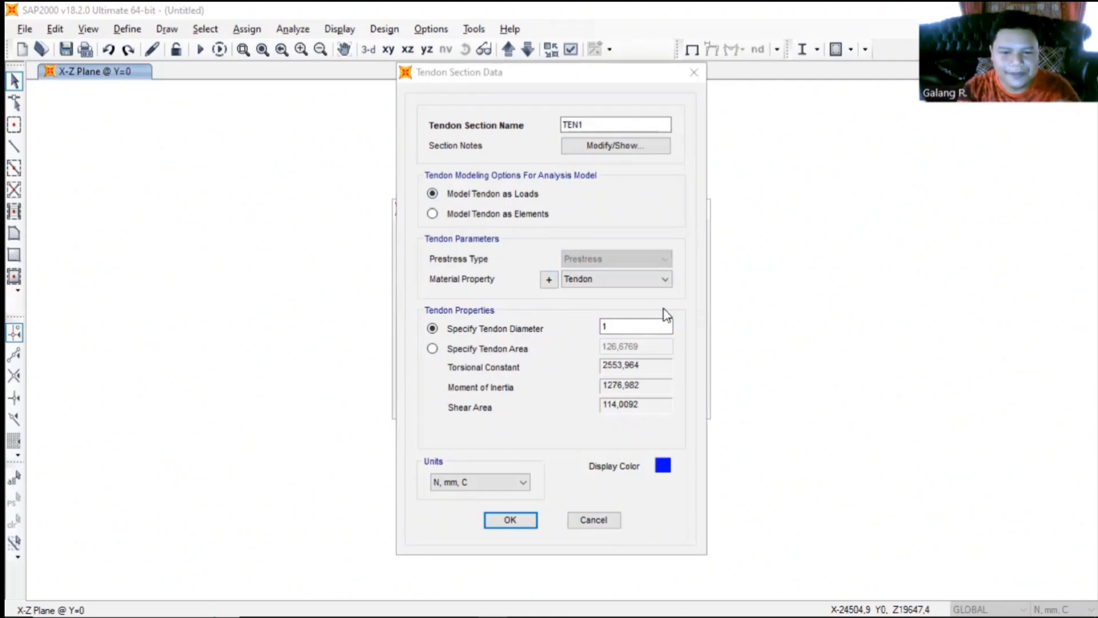
{"action": "key", "text": "alt+Tab"}
{"action": "type", "text": "2,6"}
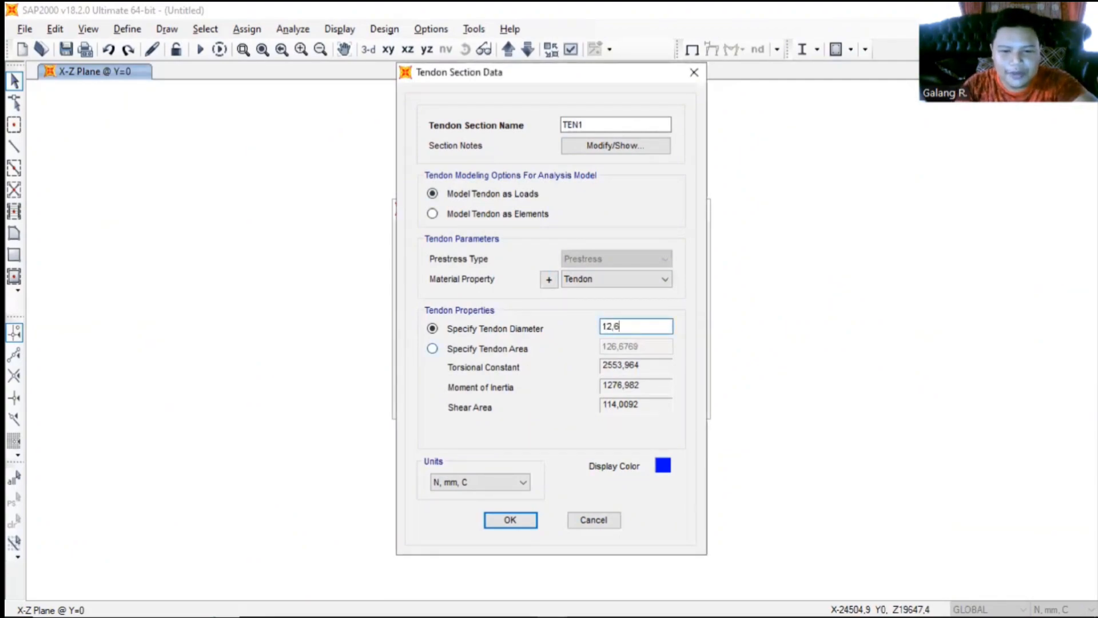
{"action": "type", "text": "7"}
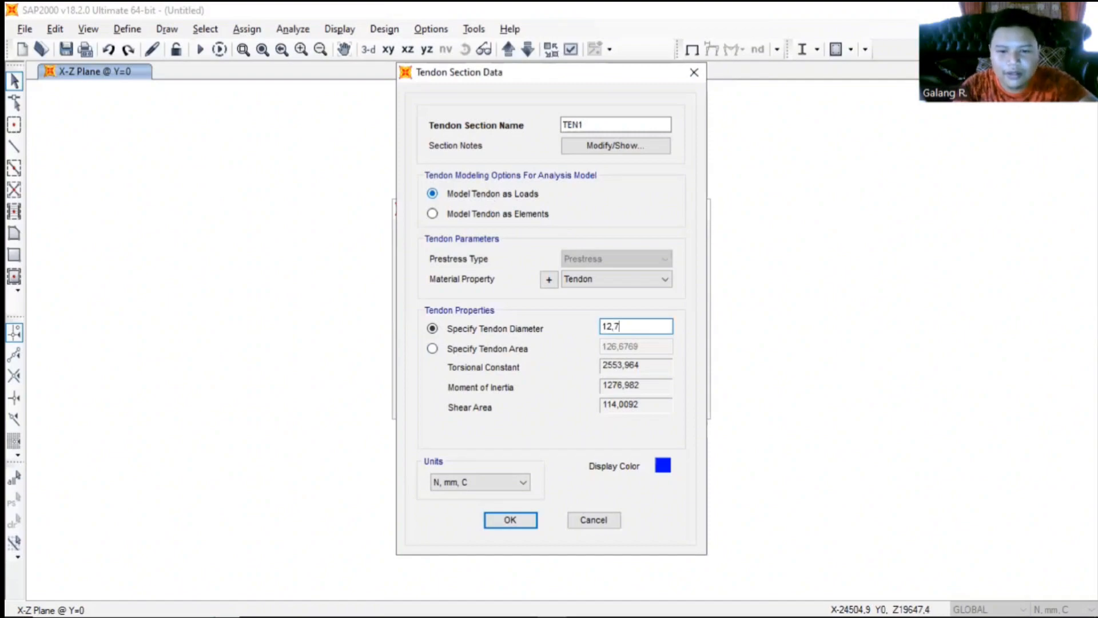
{"action": "left_click", "coordinate": [521, 527]}
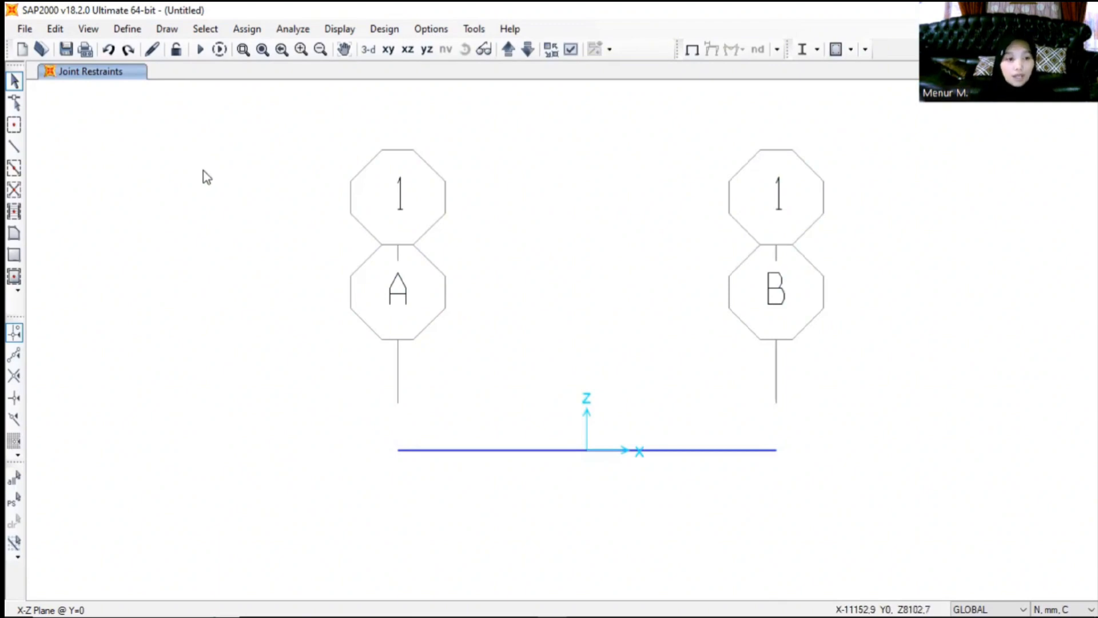
- Draw a straight 11000 mm frame with section Balok I between the base points of grid lines A and B
{"action": "left_click", "coordinate": [15, 148]}
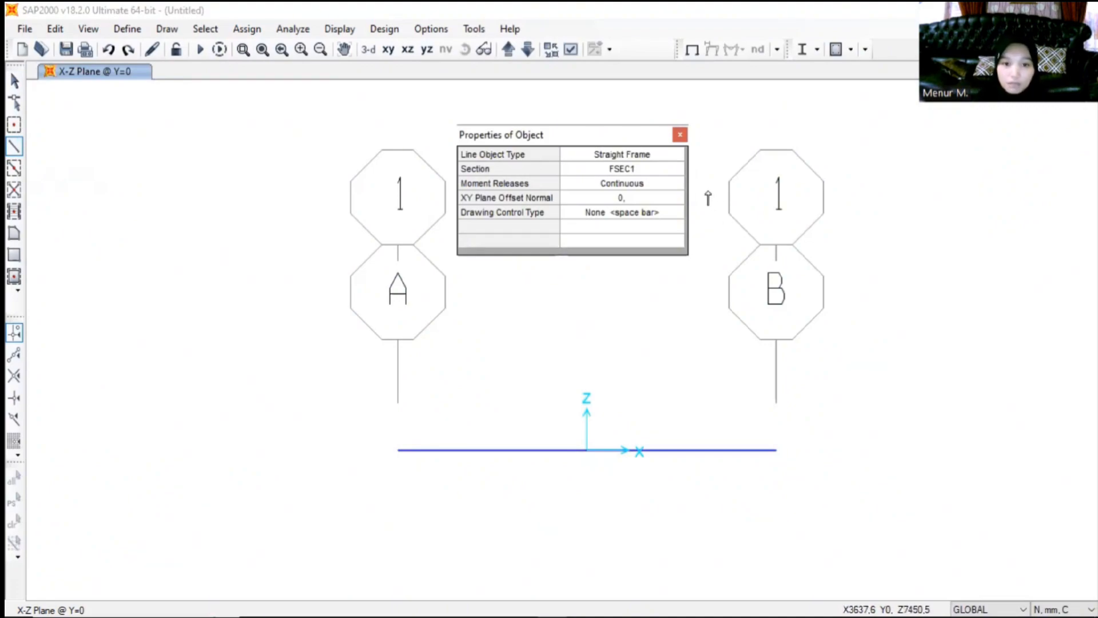
{"action": "left_click", "coordinate": [660, 172]}
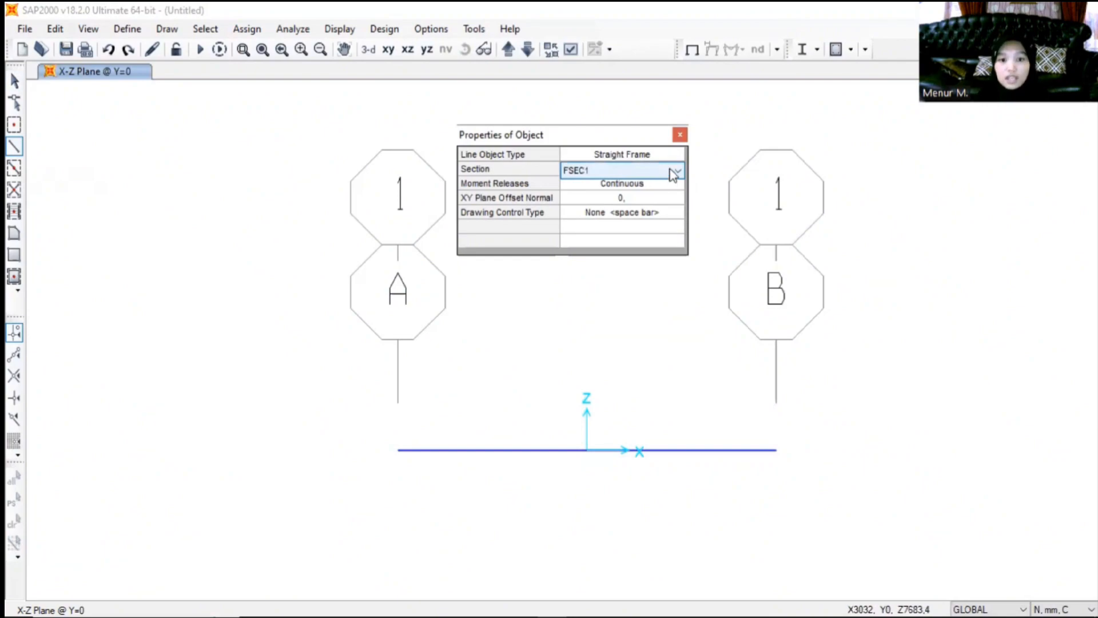
{"action": "left_click", "coordinate": [676, 171]}
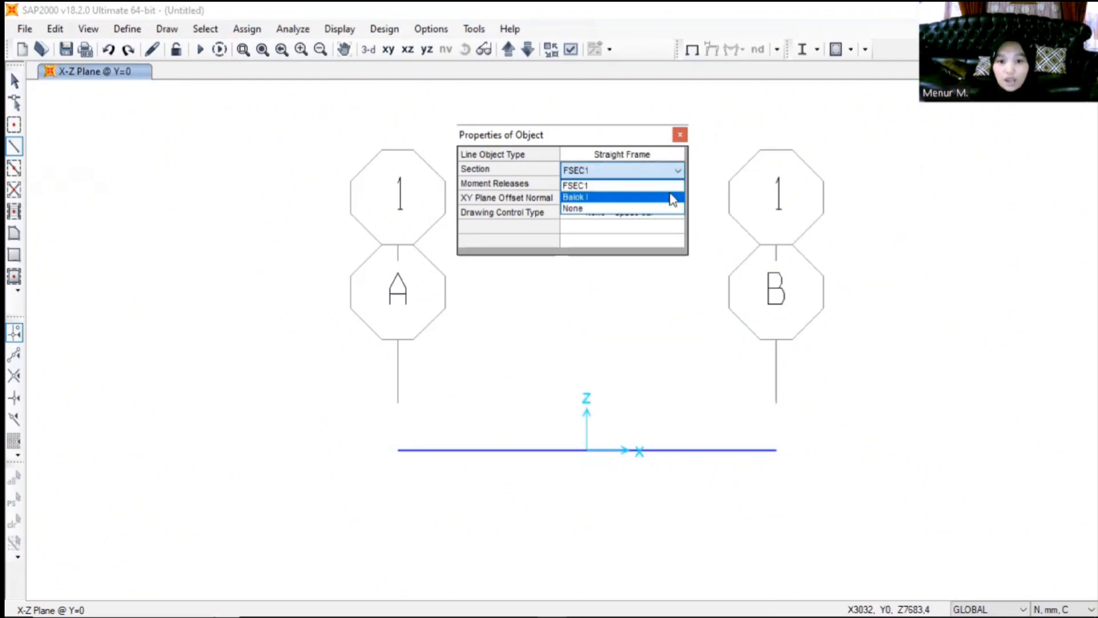
{"action": "left_click", "coordinate": [675, 201]}
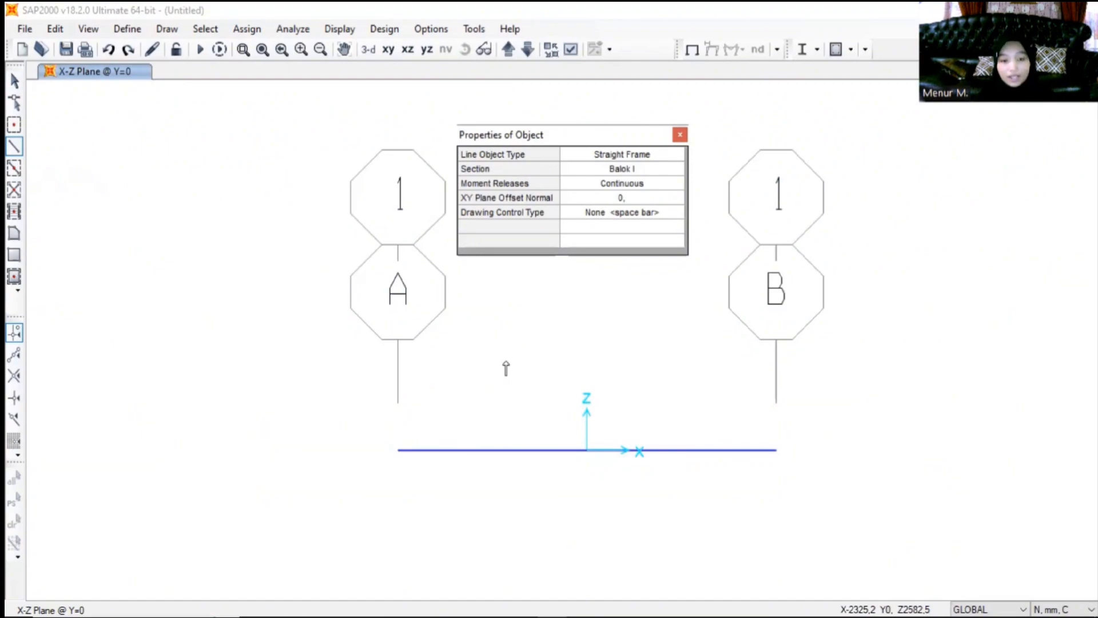
{"action": "left_click", "coordinate": [397, 451]}
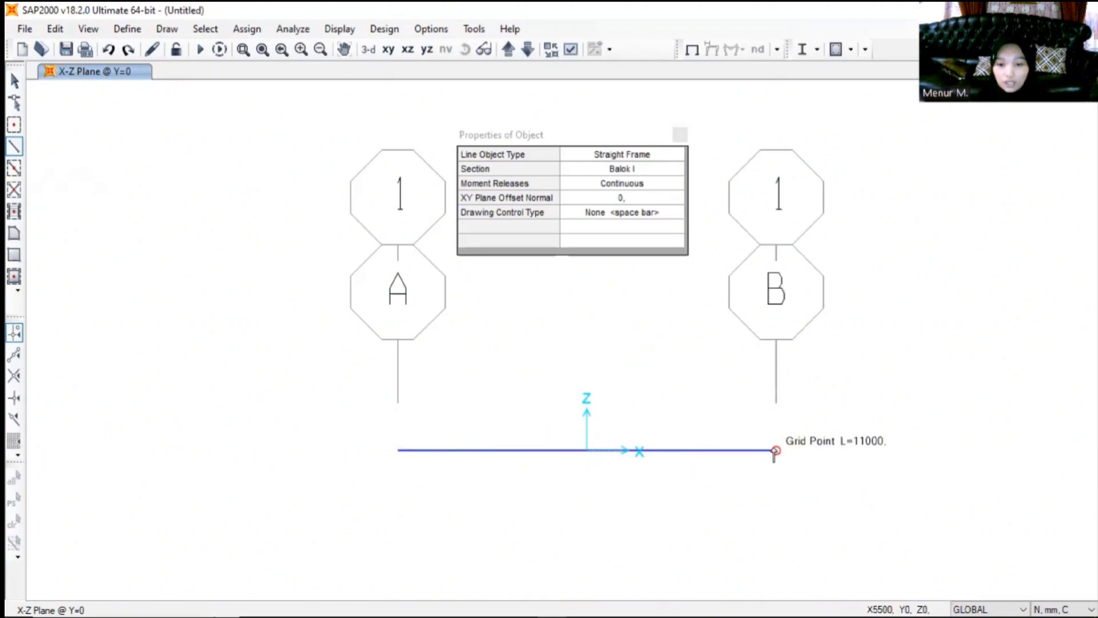
{"action": "left_click", "coordinate": [775, 451]}
{"action": "right_click", "coordinate": [720, 337]}
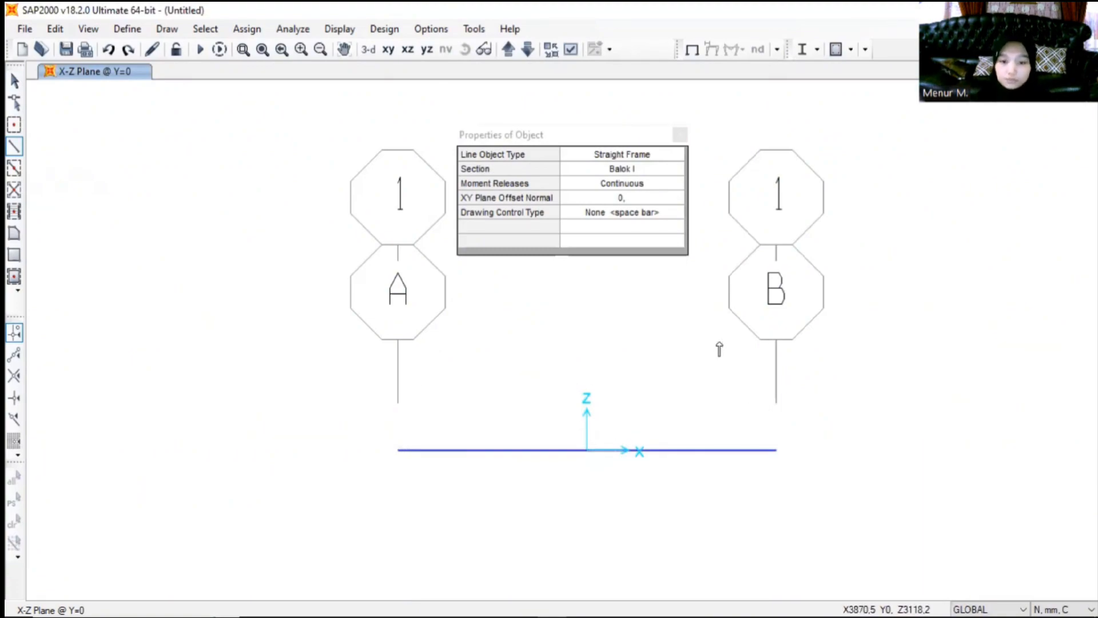
{"action": "left_click", "coordinate": [680, 136]}
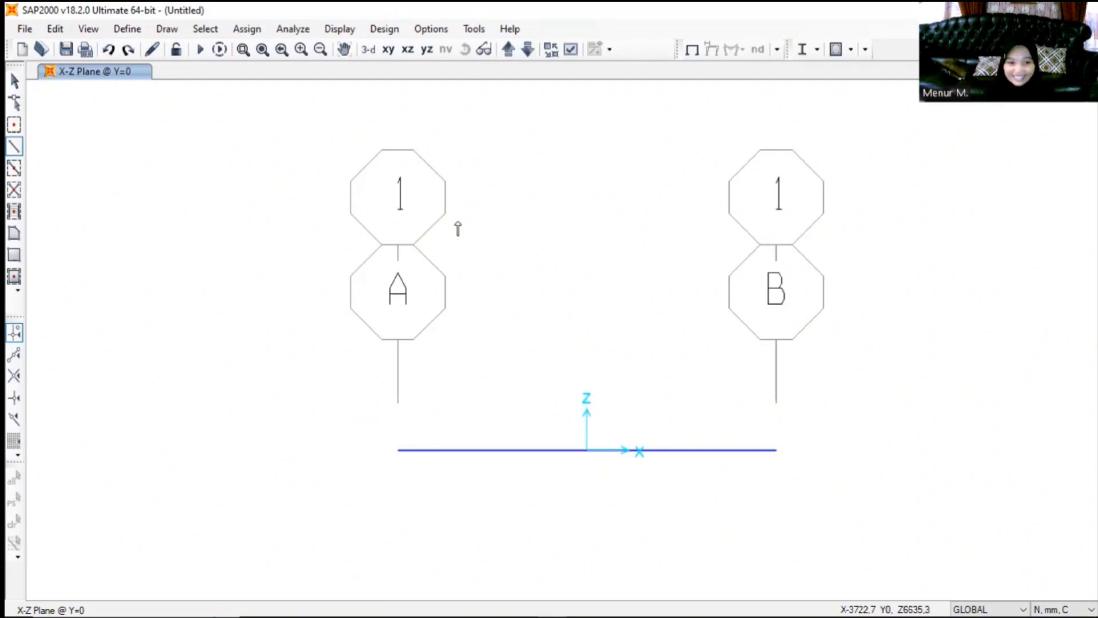
{"action": "key", "text": "Escape"}
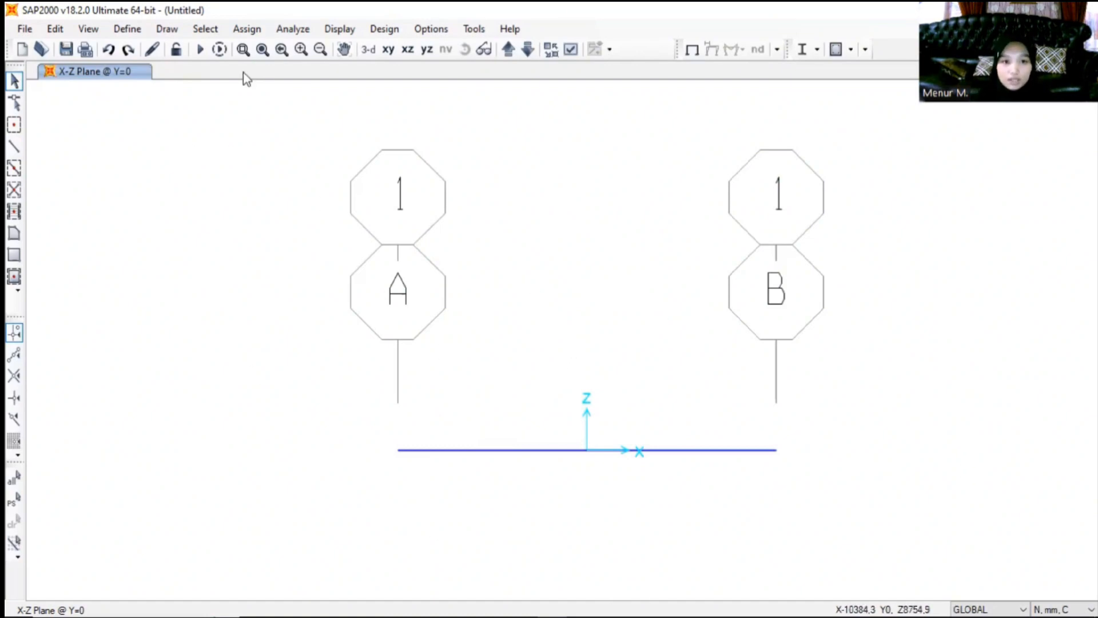
- Assign a pinned joint restraint to the beam's end joint at grid line A
{"action": "left_click", "coordinate": [247, 30]}
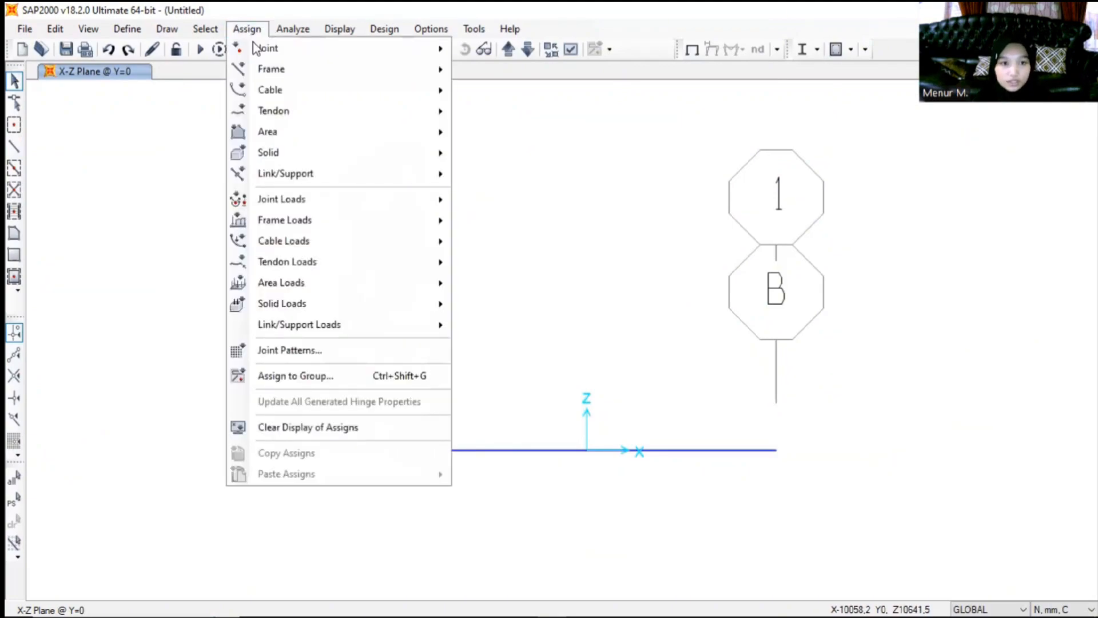
{"action": "mouse_move", "coordinate": [258, 49]}
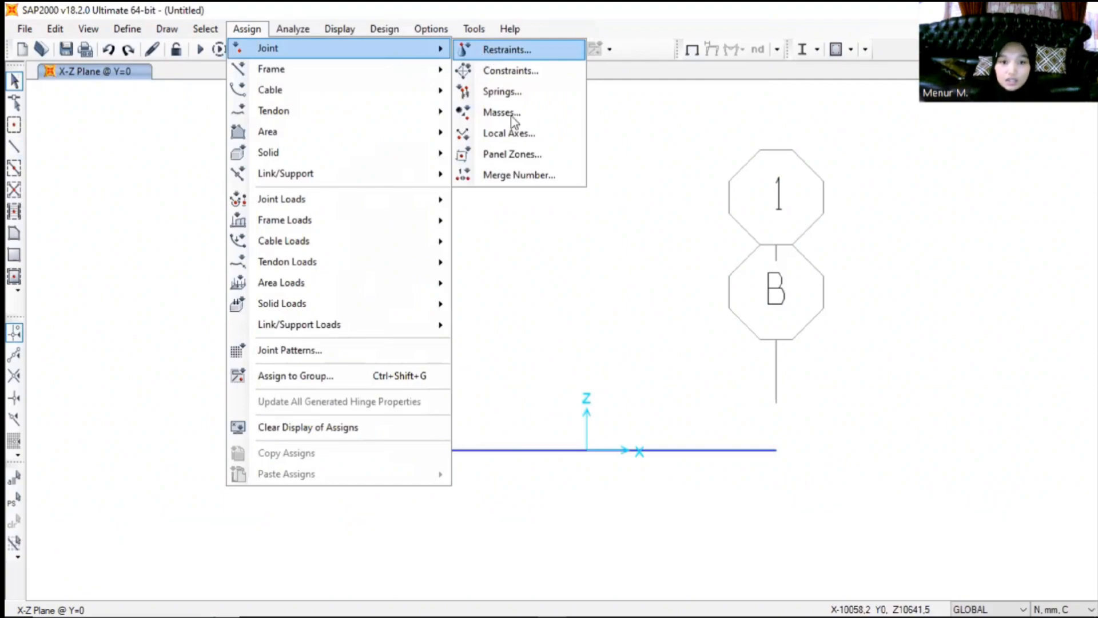
{"action": "left_click", "coordinate": [497, 50]}
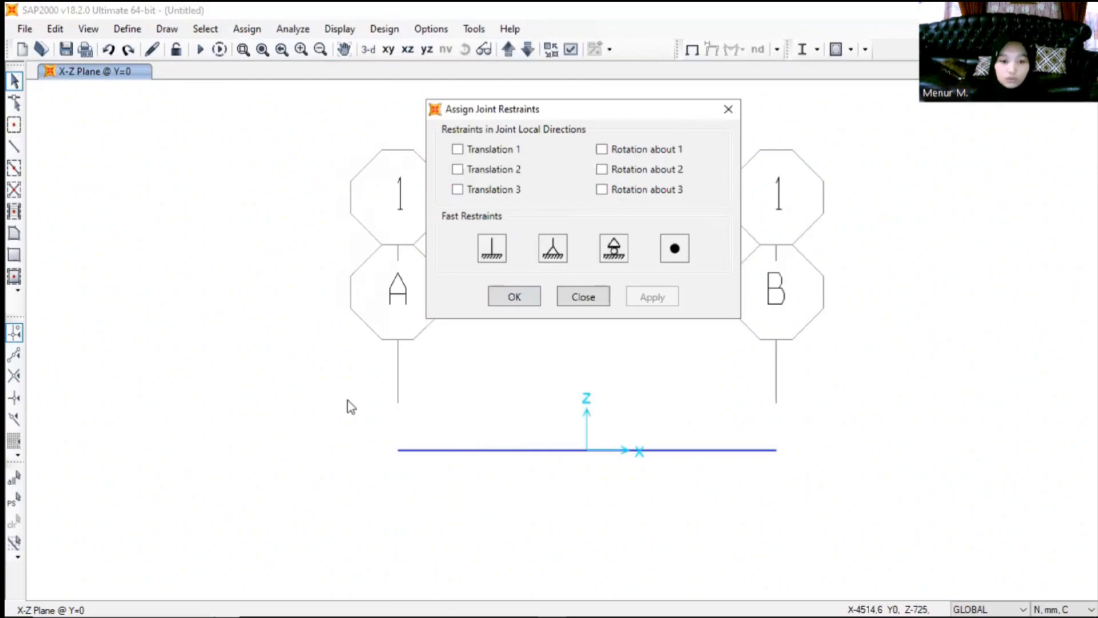
{"action": "left_click_drag", "start_coordinate": [351, 407], "coordinate": [342, 396]}
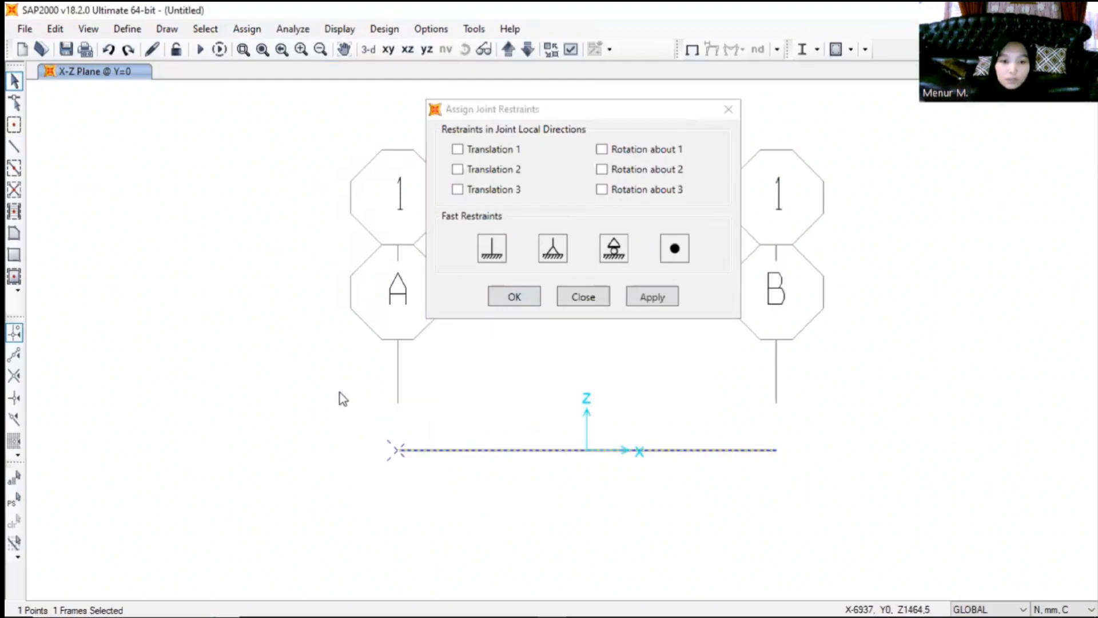
{"action": "left_click", "coordinate": [549, 258]}
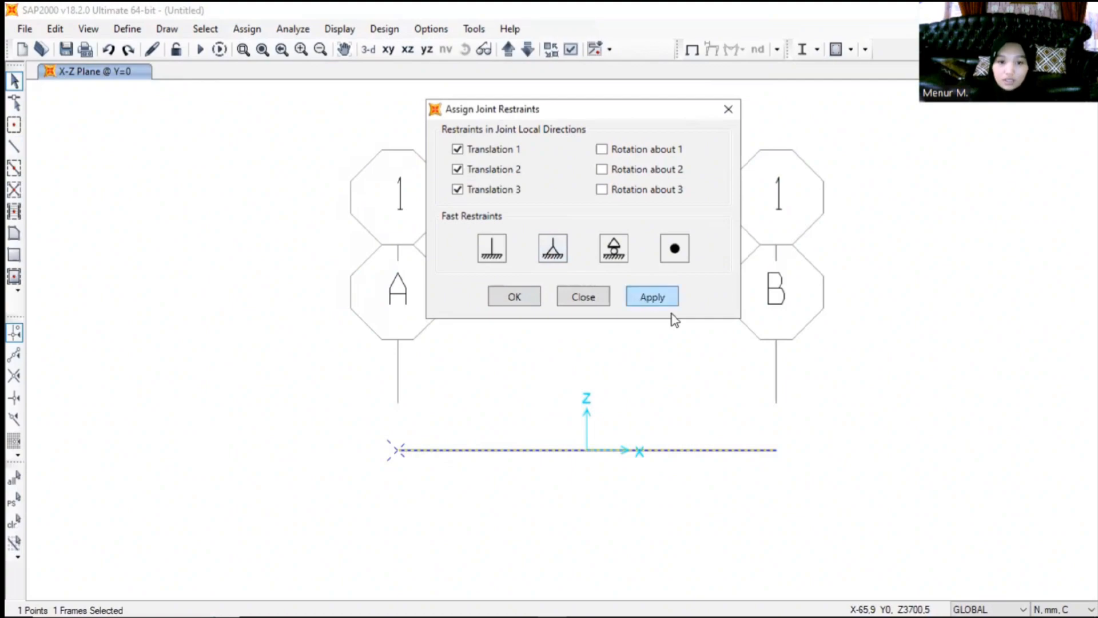
{"action": "left_click", "coordinate": [661, 302]}
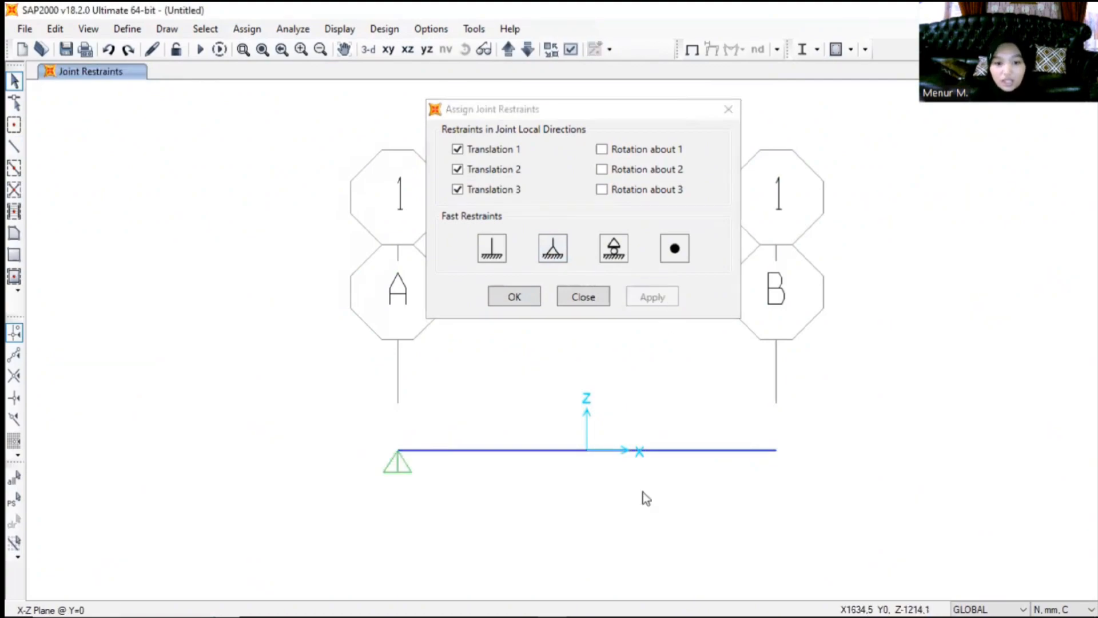
- Assign a roller restraint to the beam's end joint at grid line B
{"action": "left_click_drag", "start_coordinate": [815, 481], "coordinate": [739, 410]}
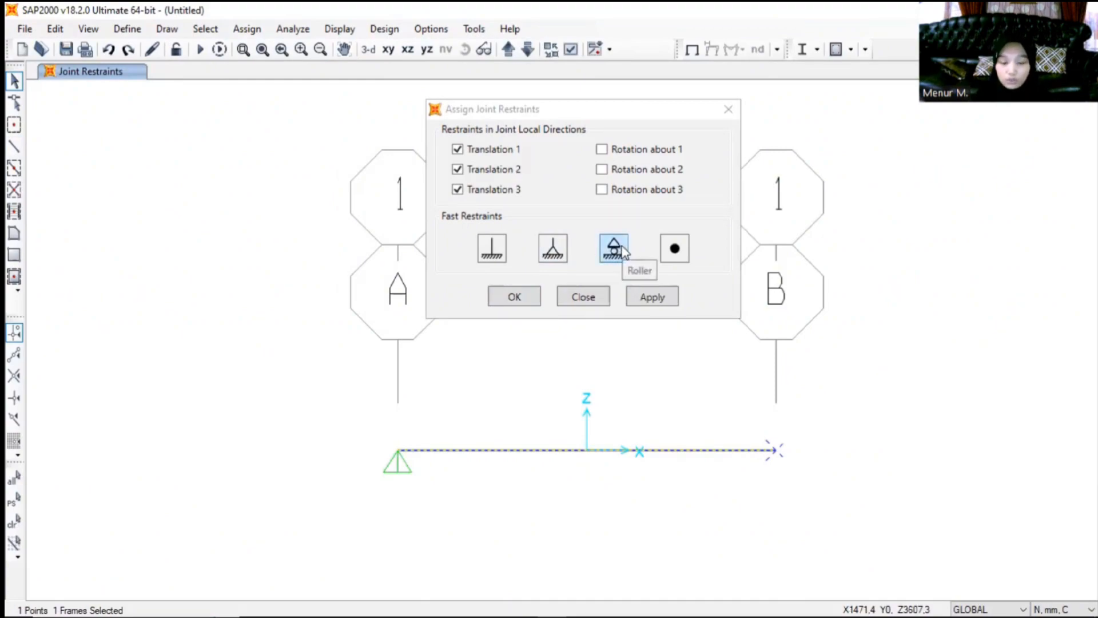
{"action": "left_click", "coordinate": [624, 250]}
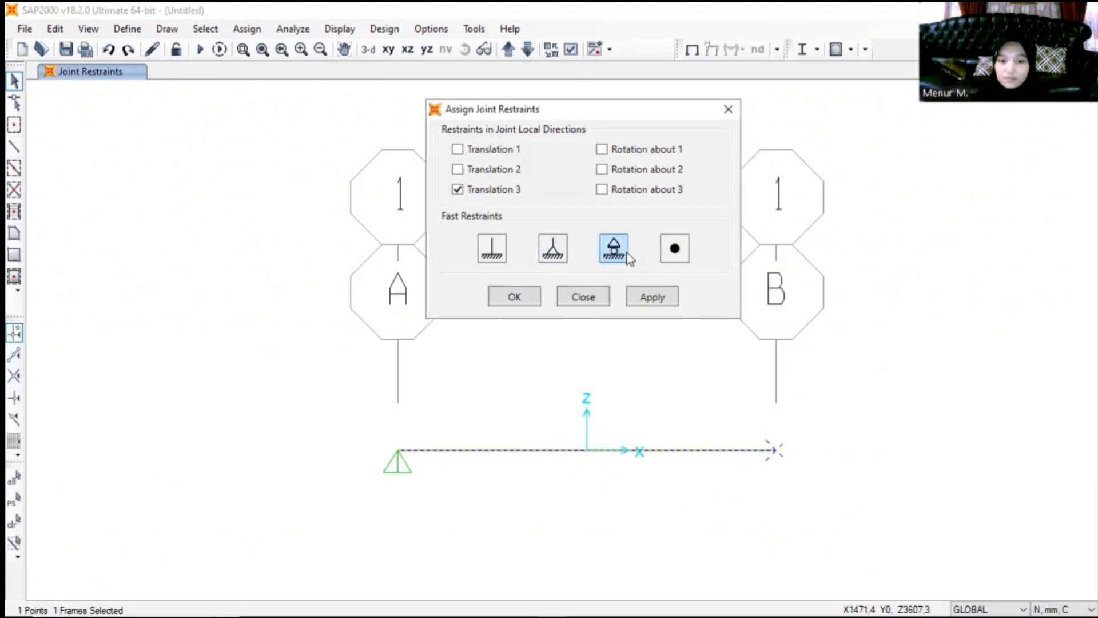
{"action": "left_click", "coordinate": [657, 297]}
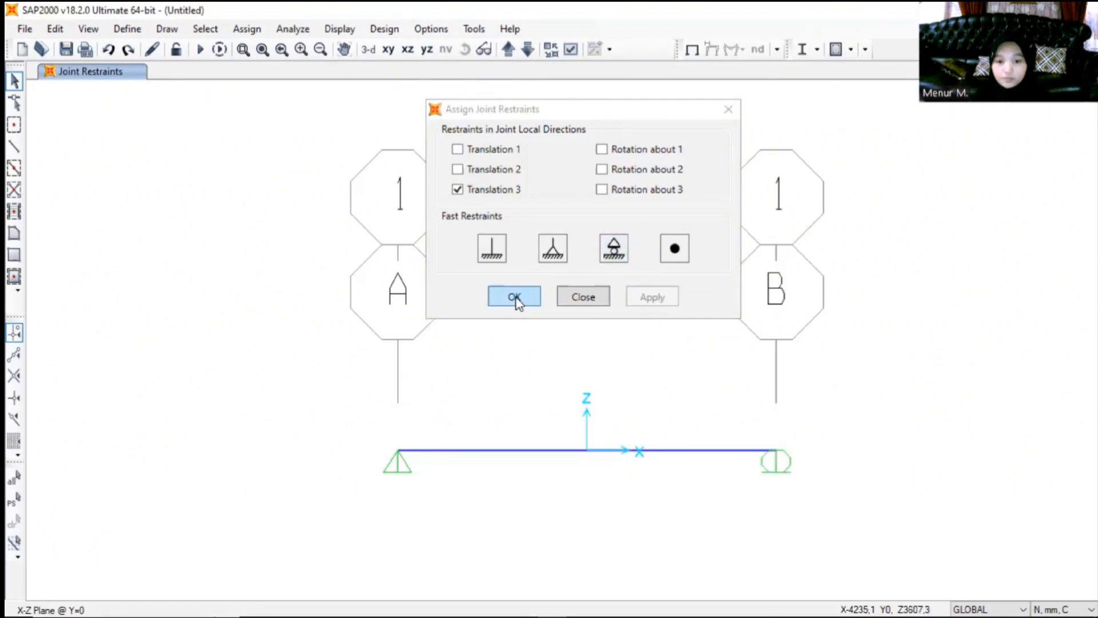
- Accept the joint restraint assignment and redo the roller restraint on the beam's end joint at grid line B
{"action": "left_click", "coordinate": [514, 297]}
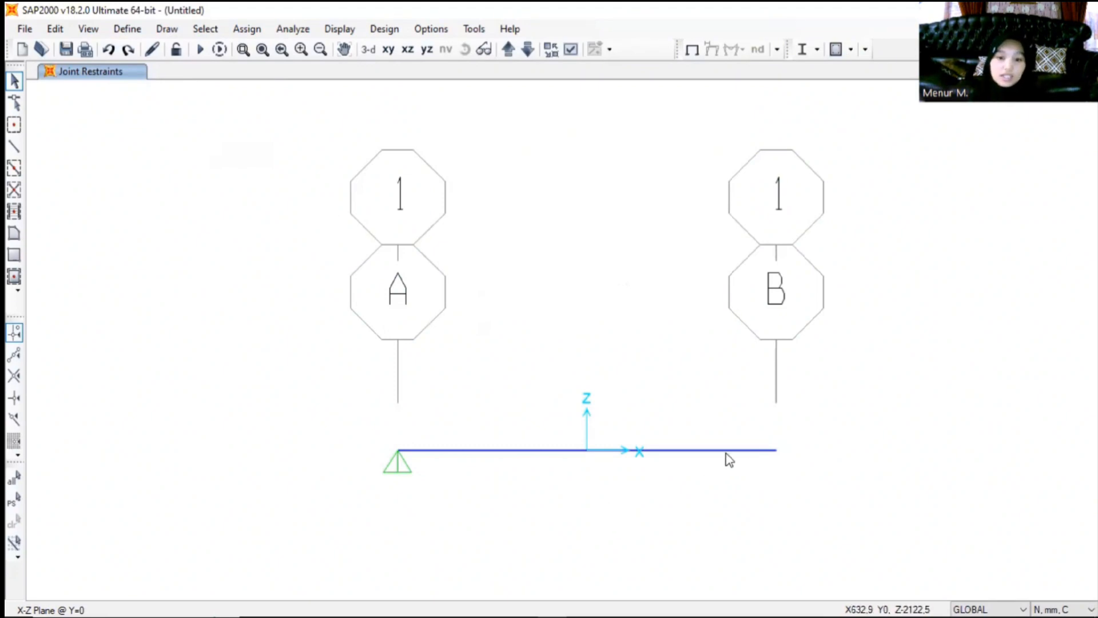
{"action": "left_click", "coordinate": [128, 50]}
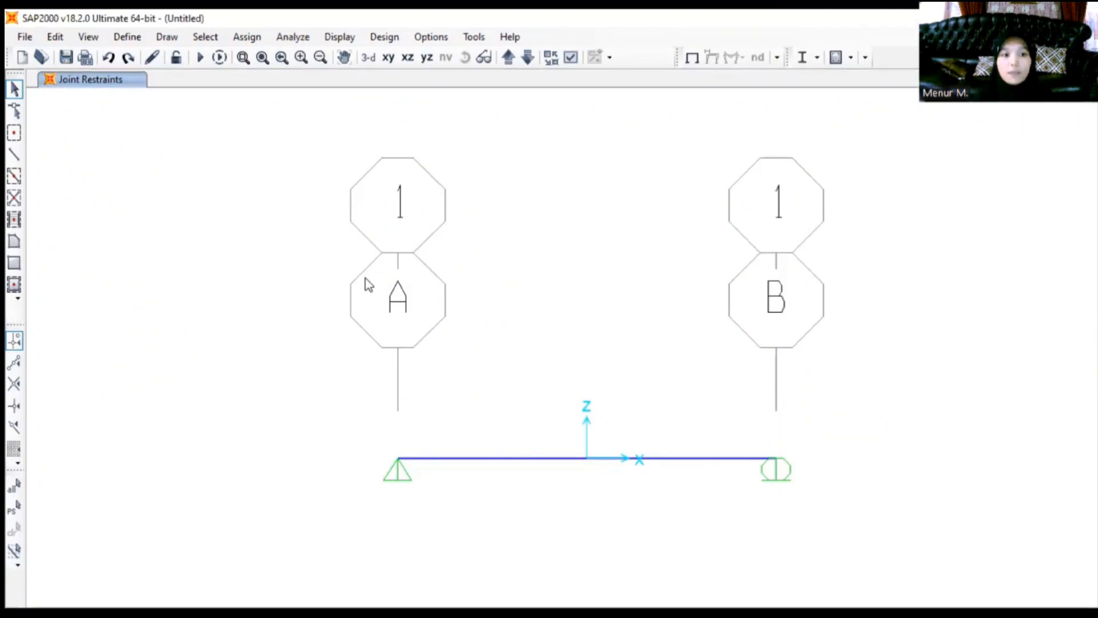
- Add a new load pattern named LL with type Live
{"action": "left_click", "coordinate": [122, 32]}
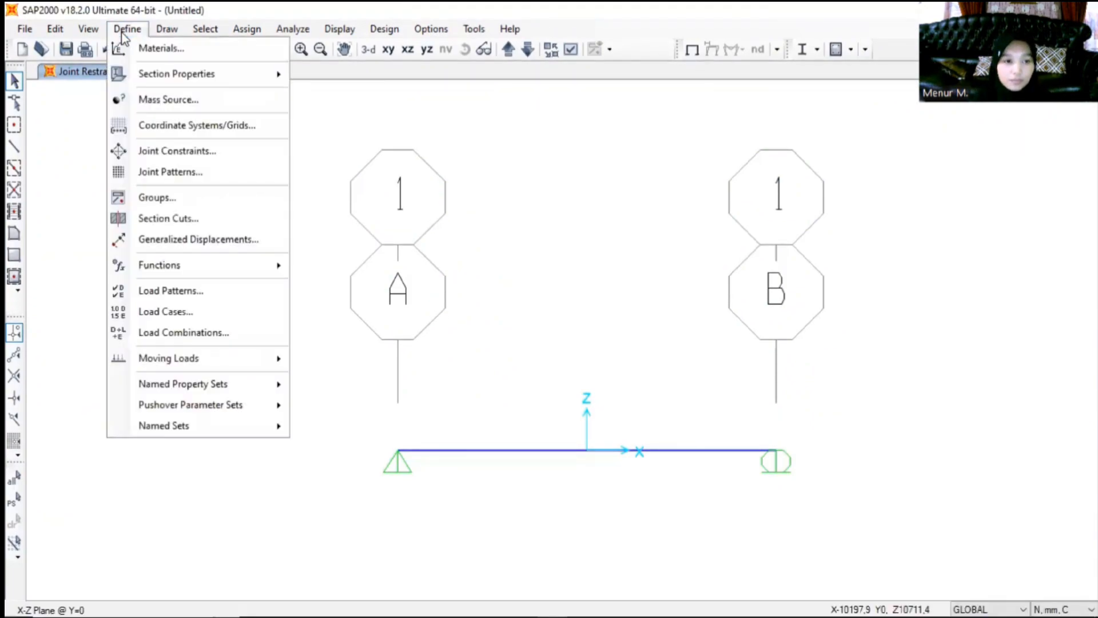
{"action": "left_click", "coordinate": [181, 292]}
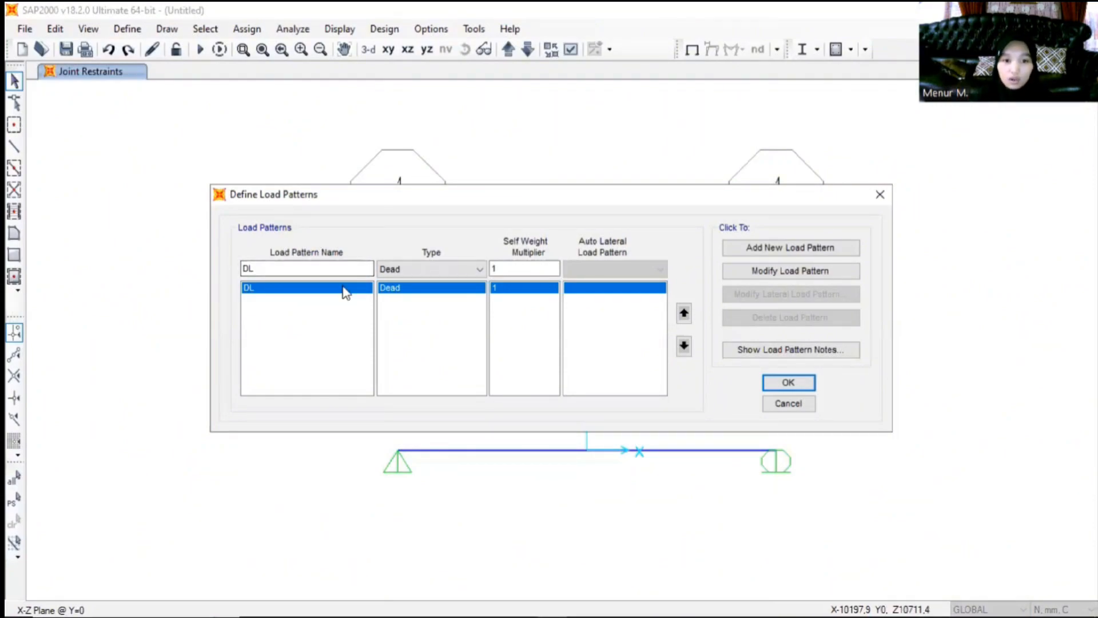
{"action": "left_click", "coordinate": [450, 274]}
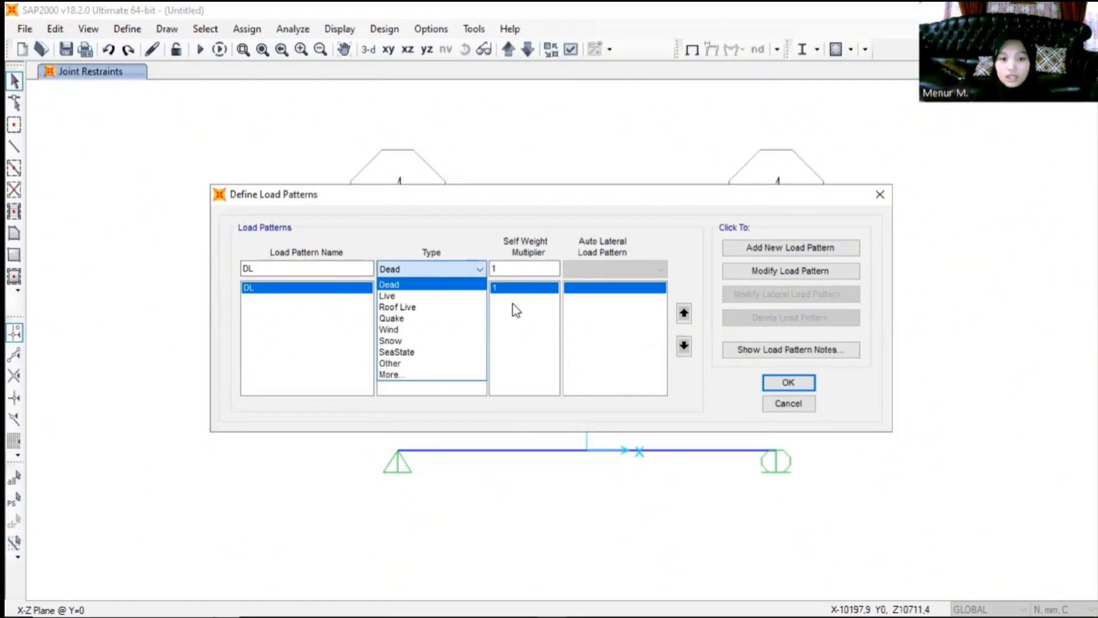
{"action": "left_click", "coordinate": [732, 276]}
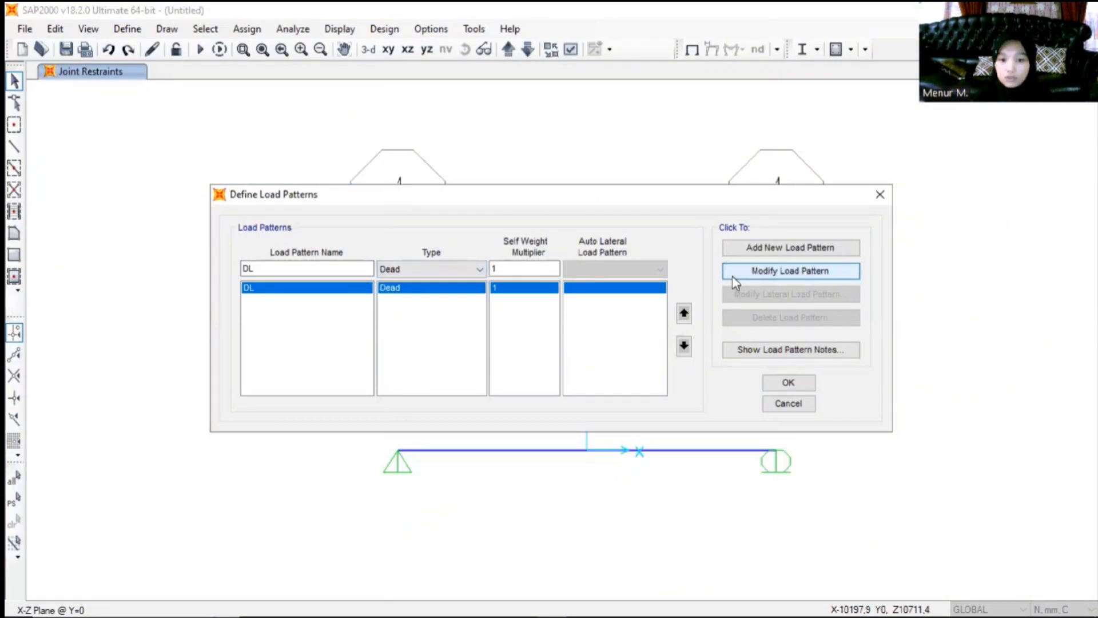
{"action": "left_click_drag", "start_coordinate": [250, 268], "coordinate": [341, 296]}
{"action": "key", "text": "BackSpace"}
{"action": "key", "text": "BackSpace"}
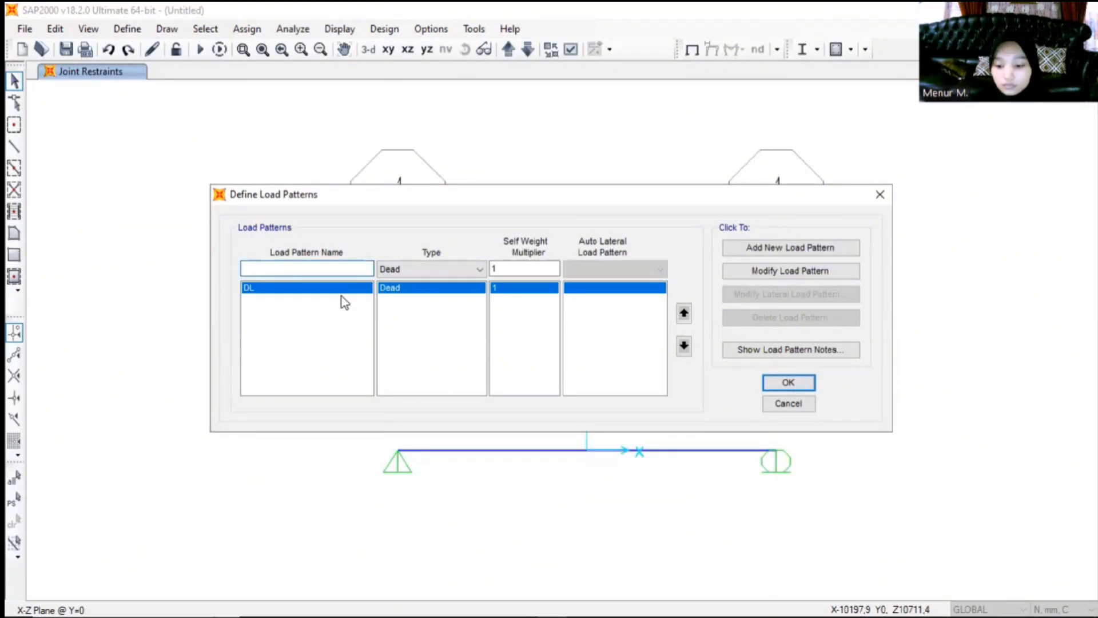
{"action": "type", "text": "LL"}
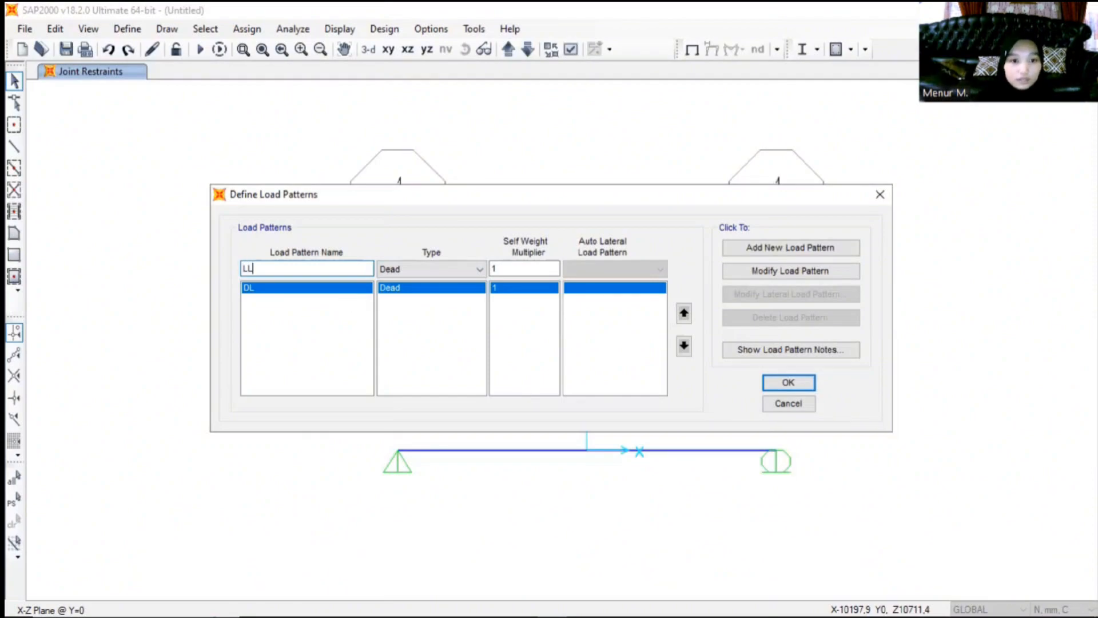
{"action": "left_click", "coordinate": [413, 267]}
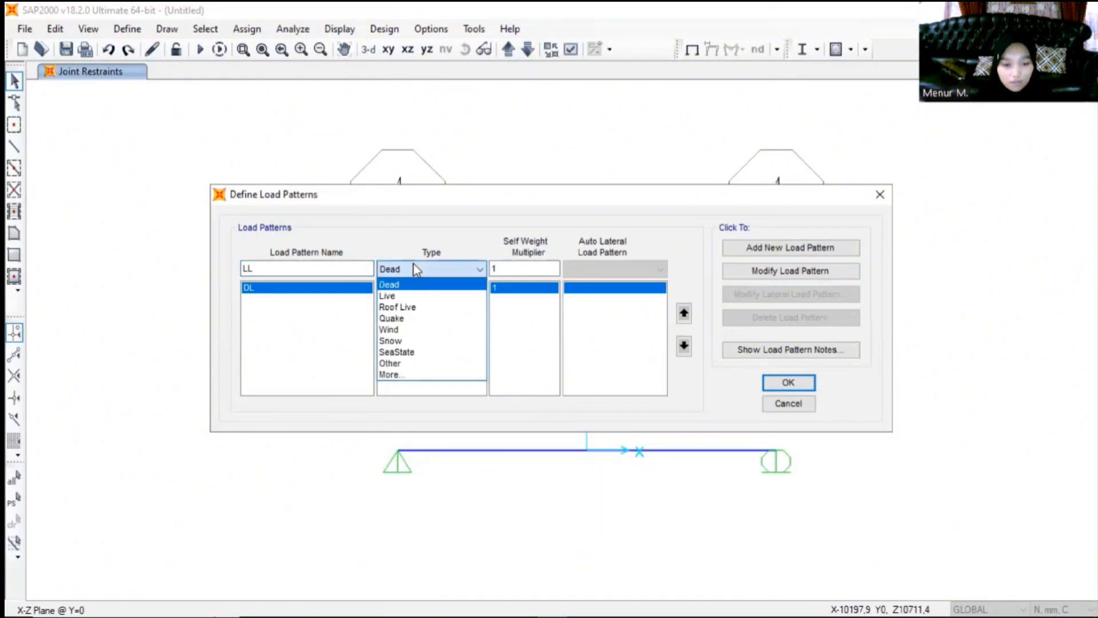
{"action": "left_click", "coordinate": [410, 296]}
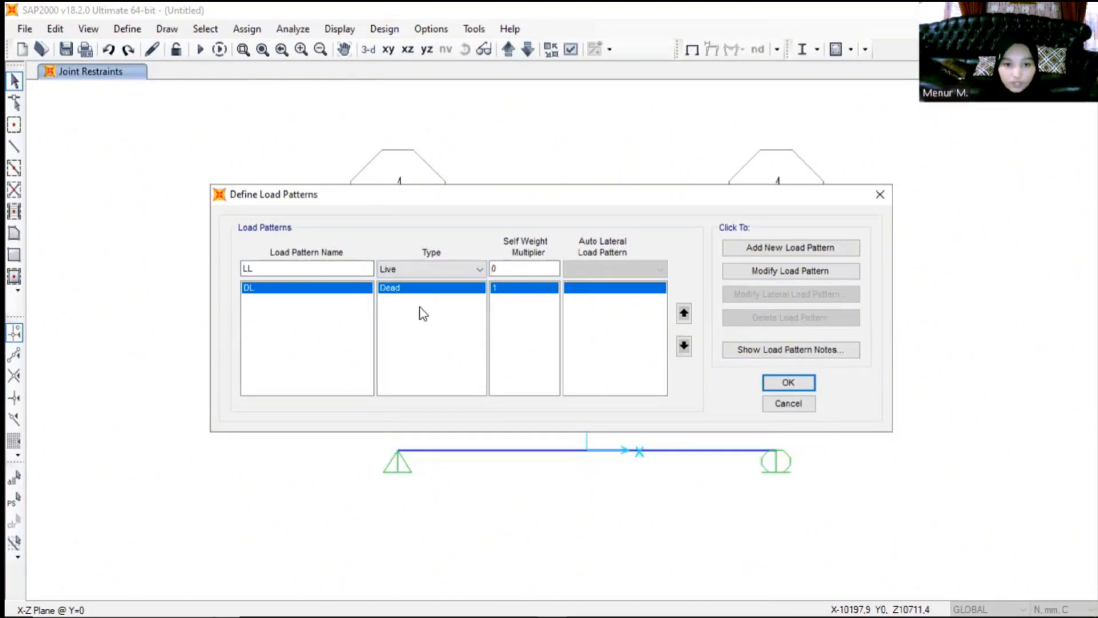
{"action": "left_click", "coordinate": [784, 253]}
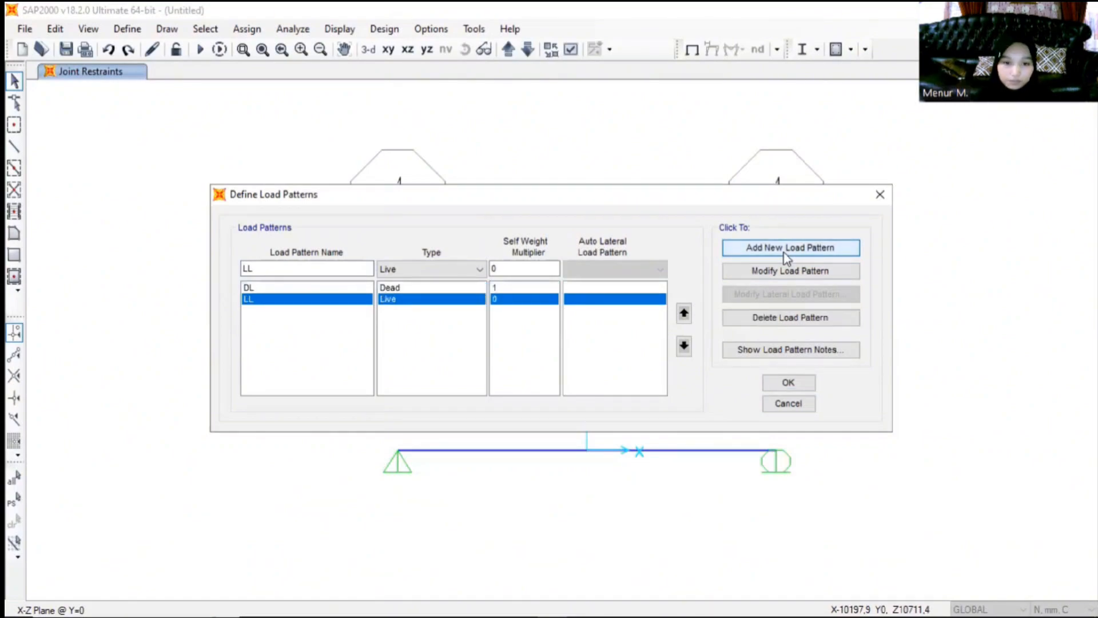
- Add a new load pattern named TL with type Prestress and accept the load pattern definitions
{"action": "left_click", "coordinate": [250, 268]}
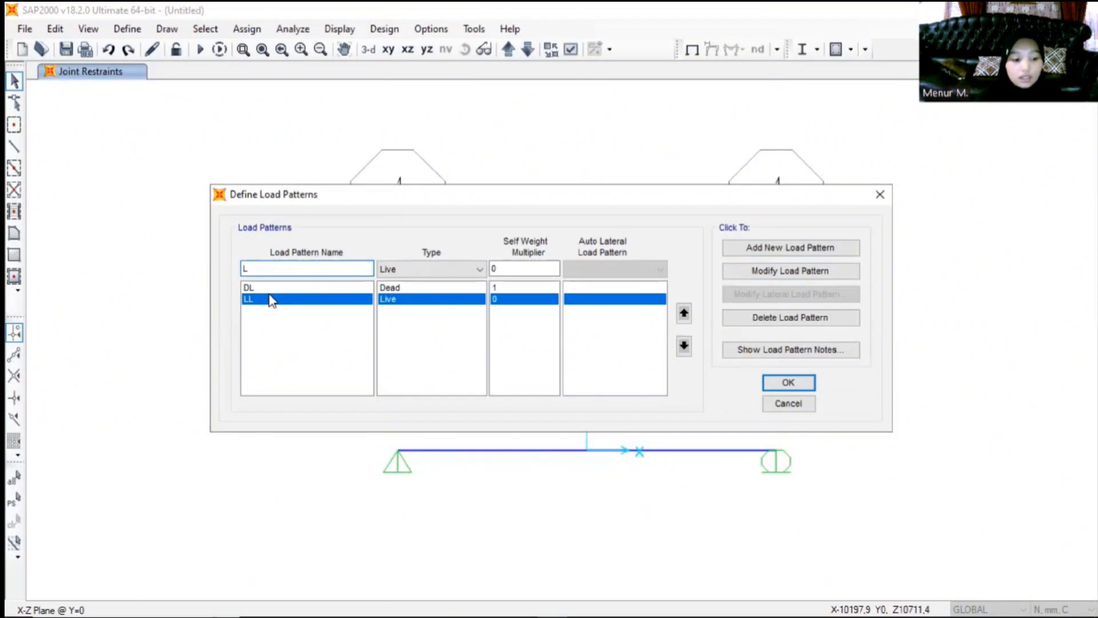
{"action": "type", "text": "T"}
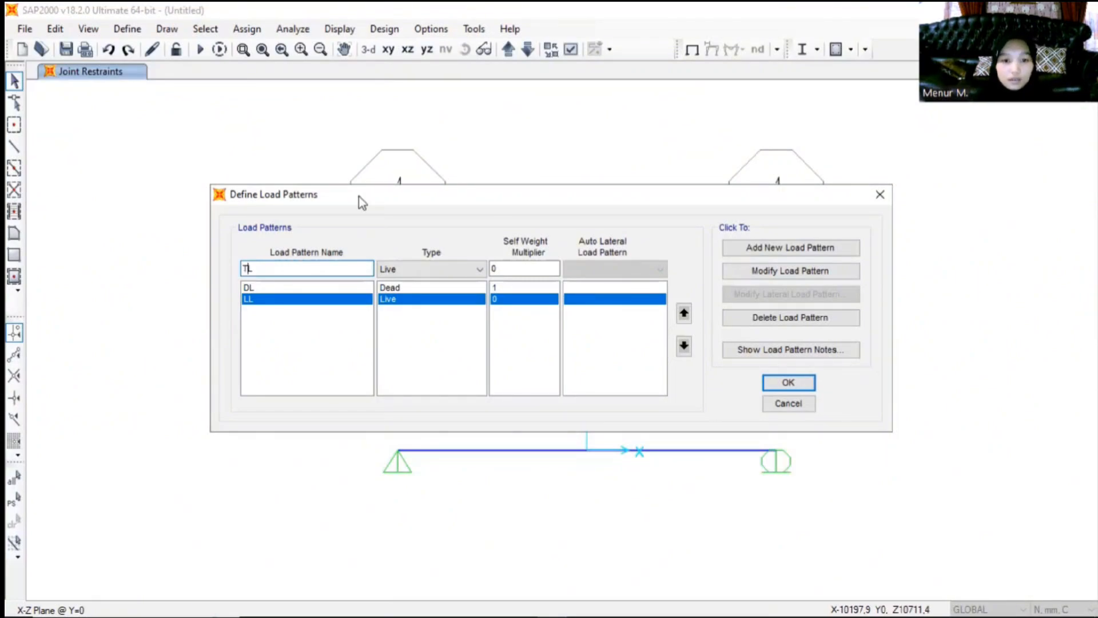
{"action": "left_click", "coordinate": [457, 272]}
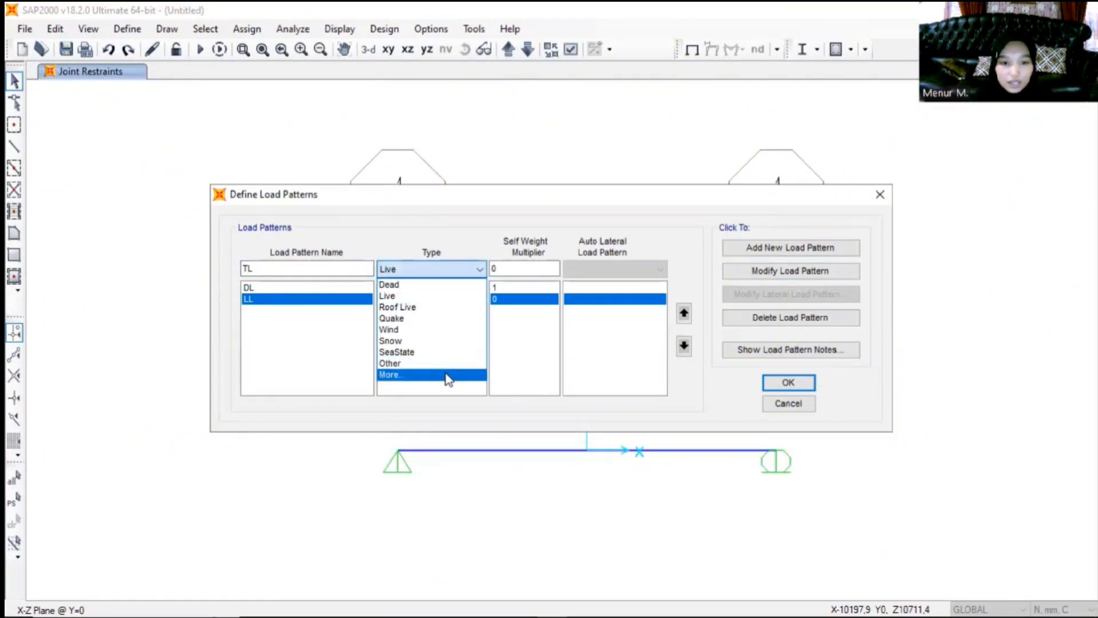
{"action": "left_click", "coordinate": [455, 284]}
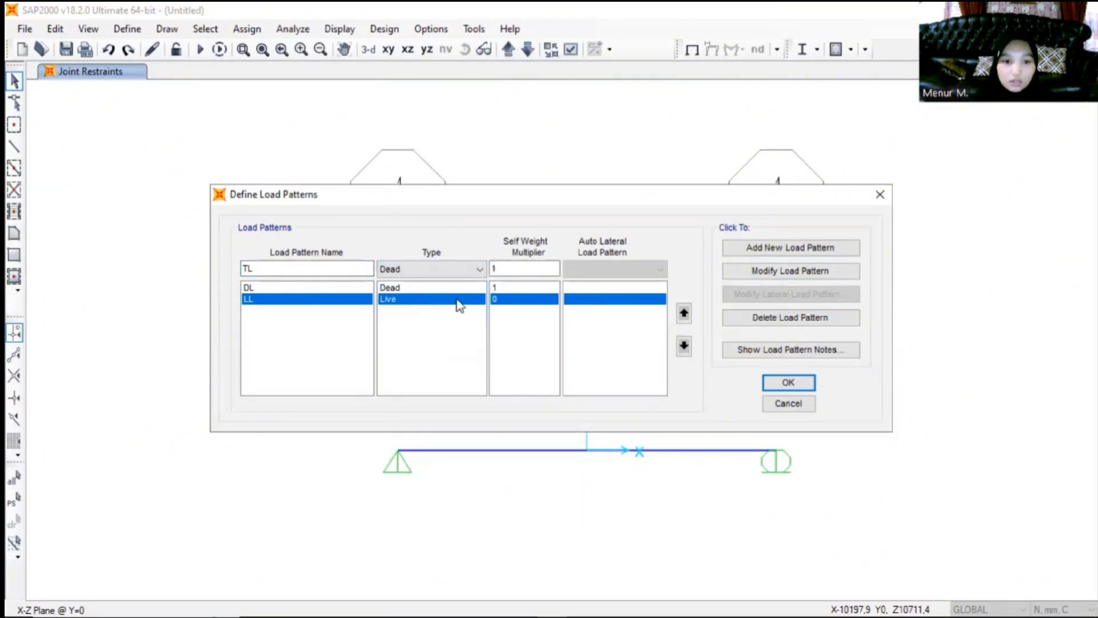
{"action": "left_click", "coordinate": [458, 272]}
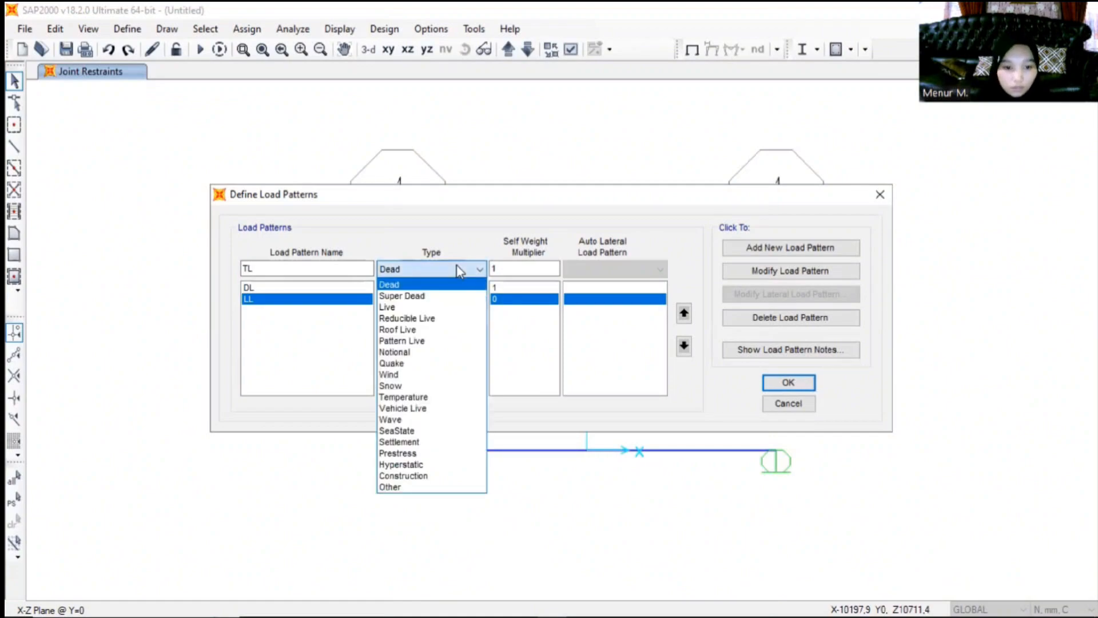
{"action": "left_click", "coordinate": [428, 454]}
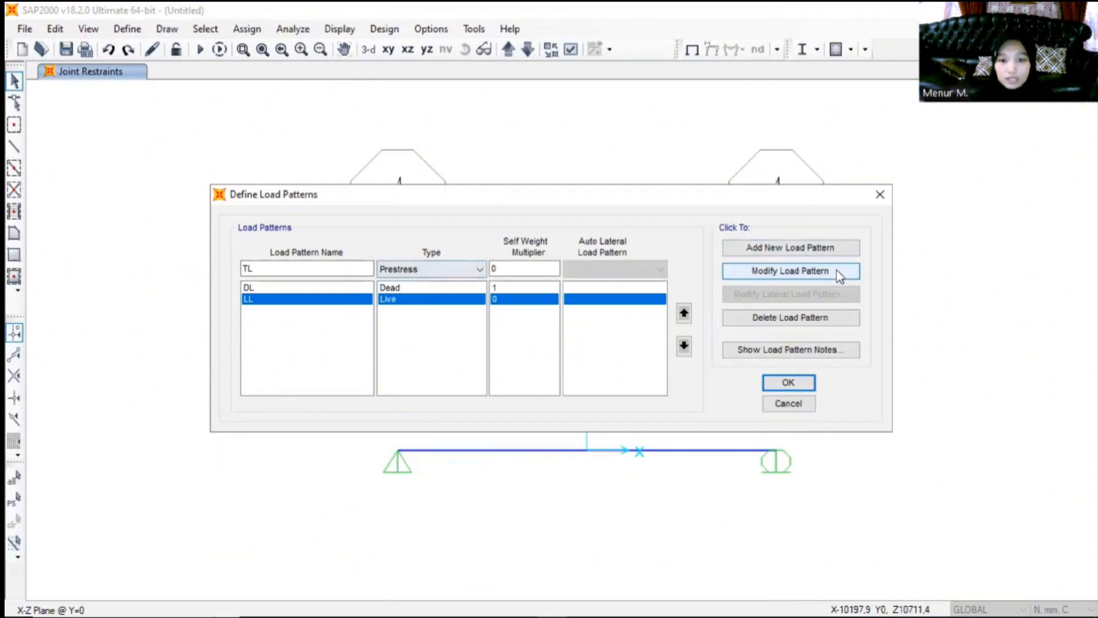
{"action": "left_click", "coordinate": [752, 250]}
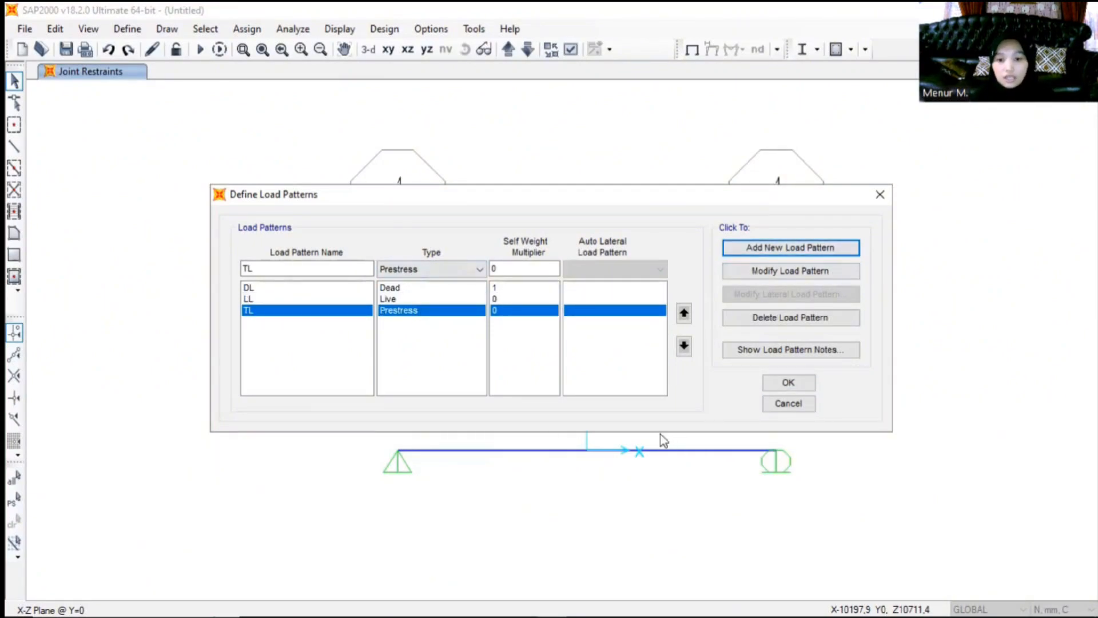
{"action": "left_click", "coordinate": [779, 385]}
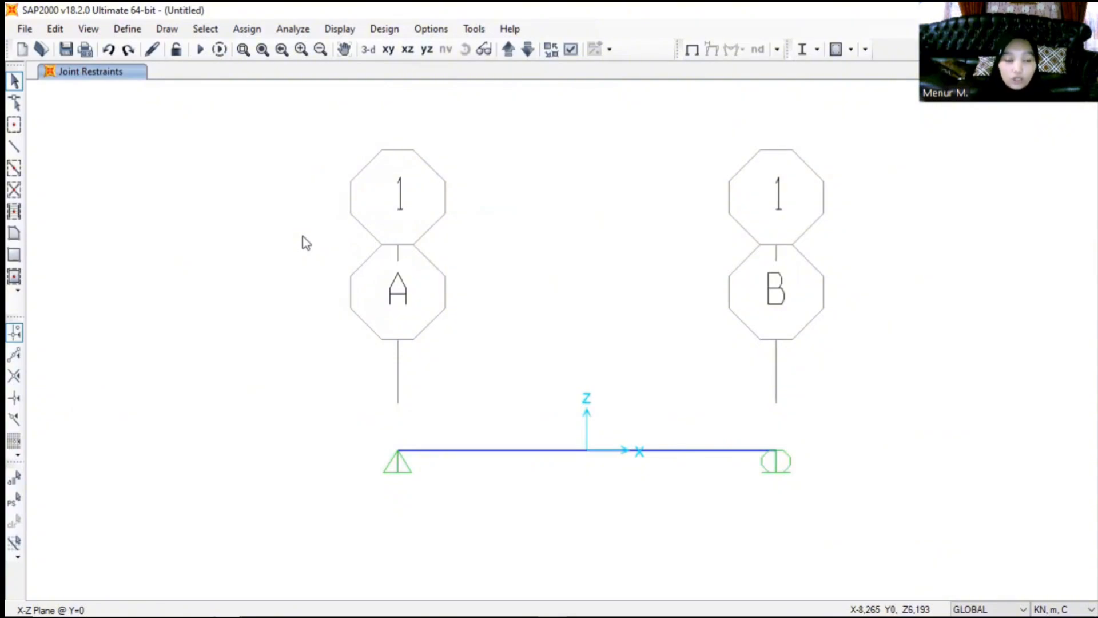
- Assign a uniform distributed load of 31,28 kN/m in the gravity direction to the beam under load pattern DL
{"action": "left_click", "coordinate": [248, 31]}
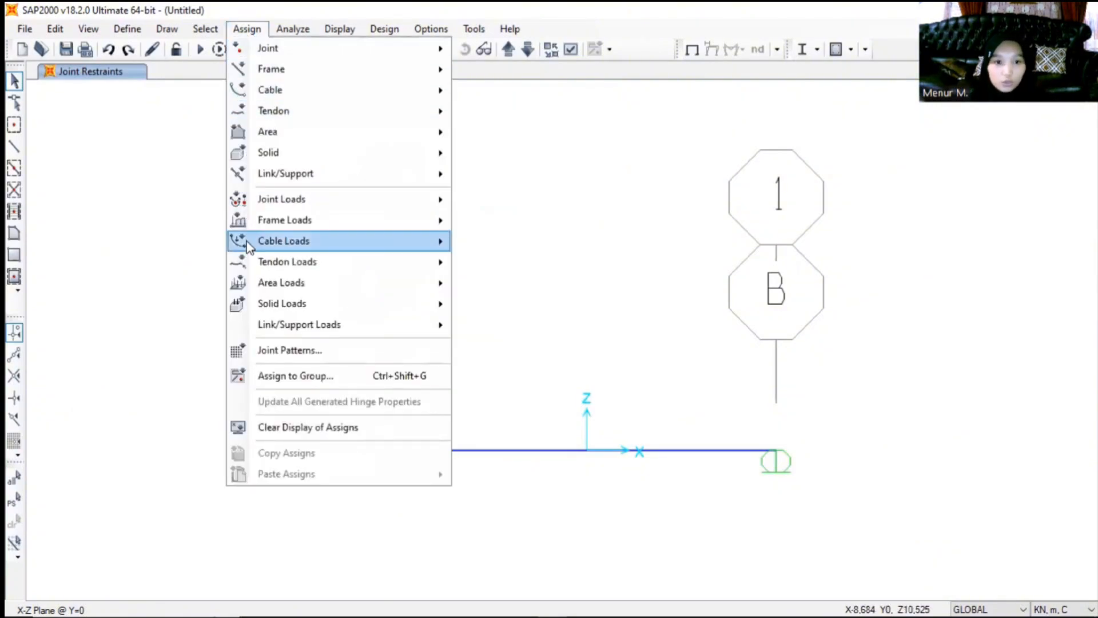
{"action": "mouse_move", "coordinate": [265, 228]}
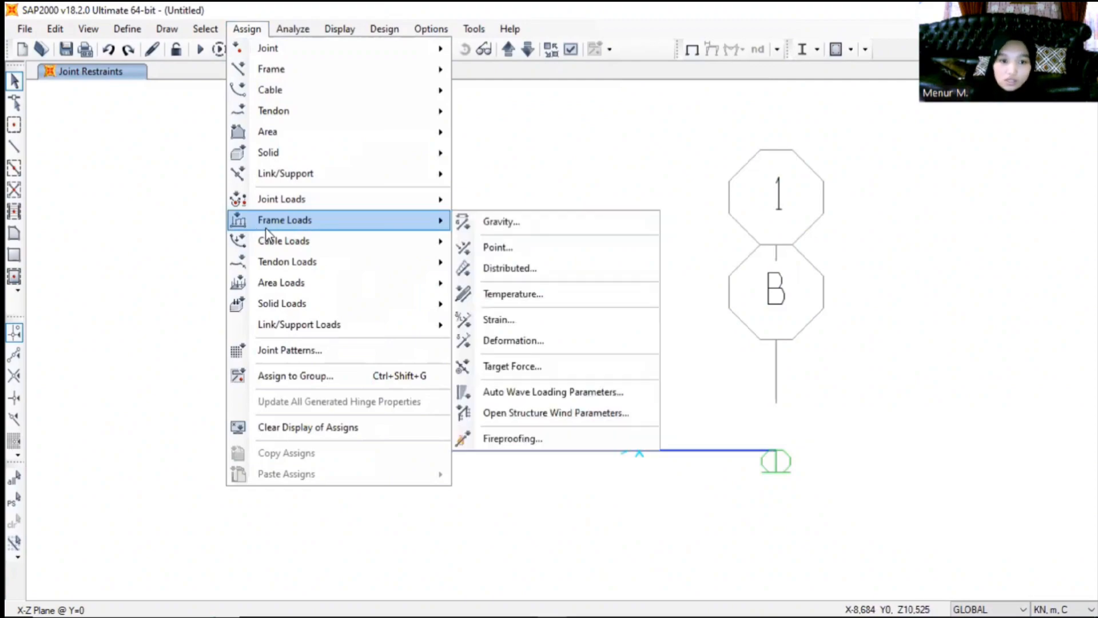
{"action": "left_click", "coordinate": [510, 271]}
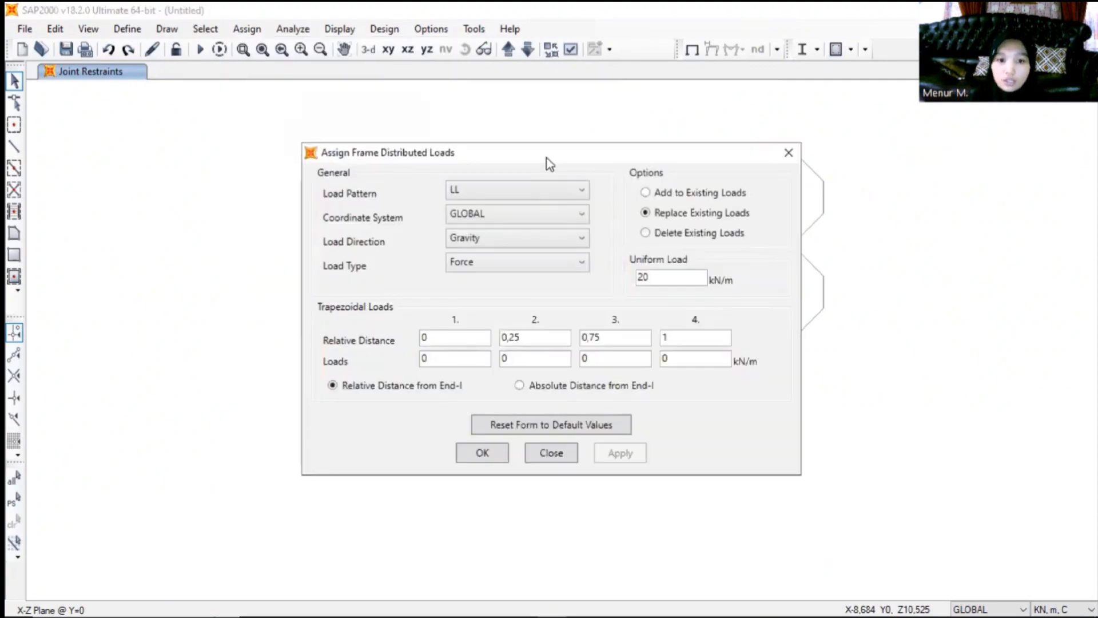
{"action": "left_click_drag", "start_coordinate": [544, 160], "coordinate": [359, 104]}
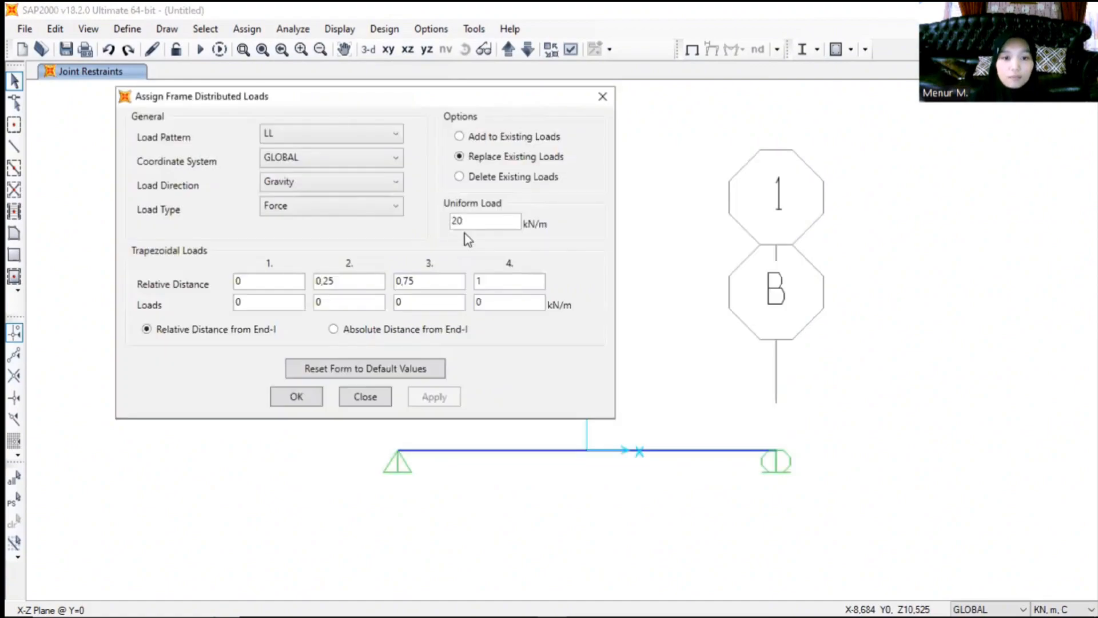
{"action": "left_click", "coordinate": [396, 136]}
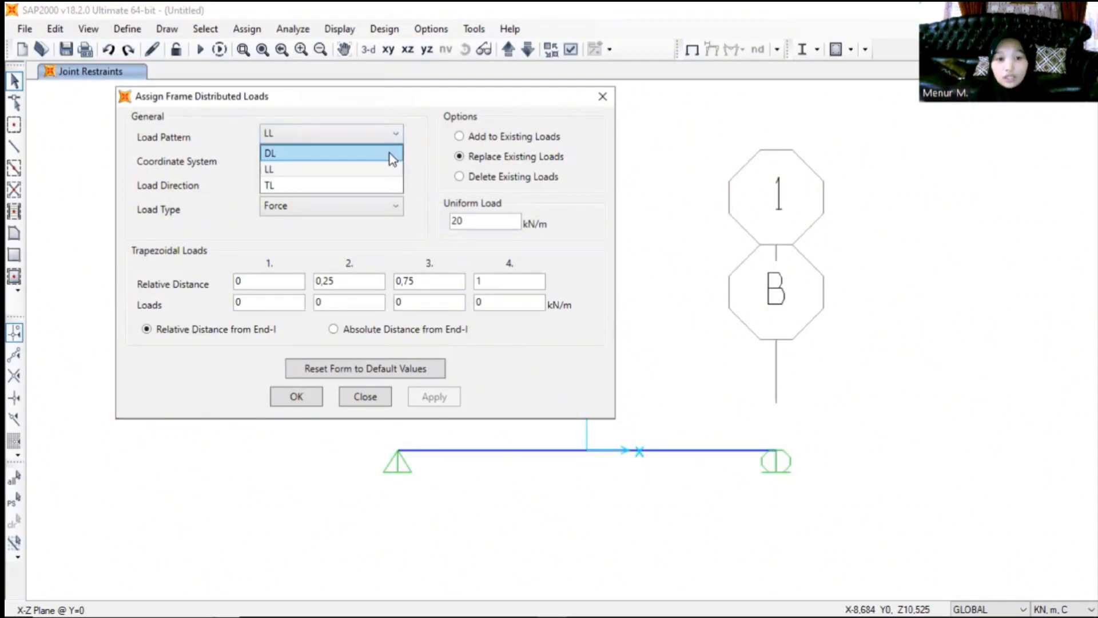
{"action": "left_click", "coordinate": [392, 154]}
{"action": "left_click_drag", "start_coordinate": [472, 221], "coordinate": [415, 232]}
{"action": "type", "text": "31,28"}
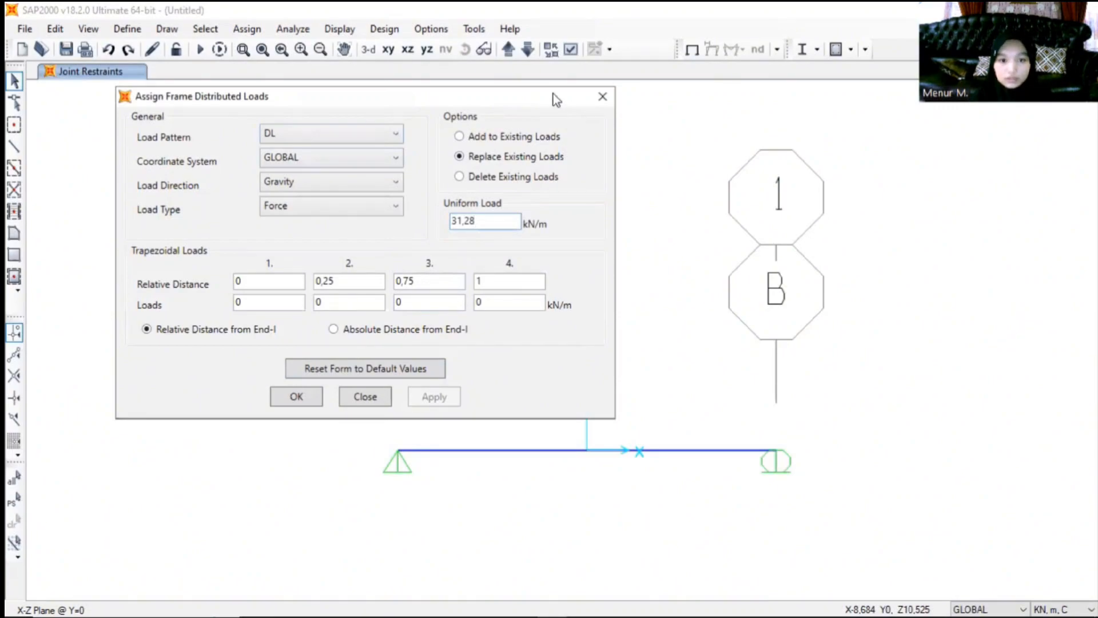
{"action": "left_click_drag", "start_coordinate": [553, 94], "coordinate": [547, 65]}
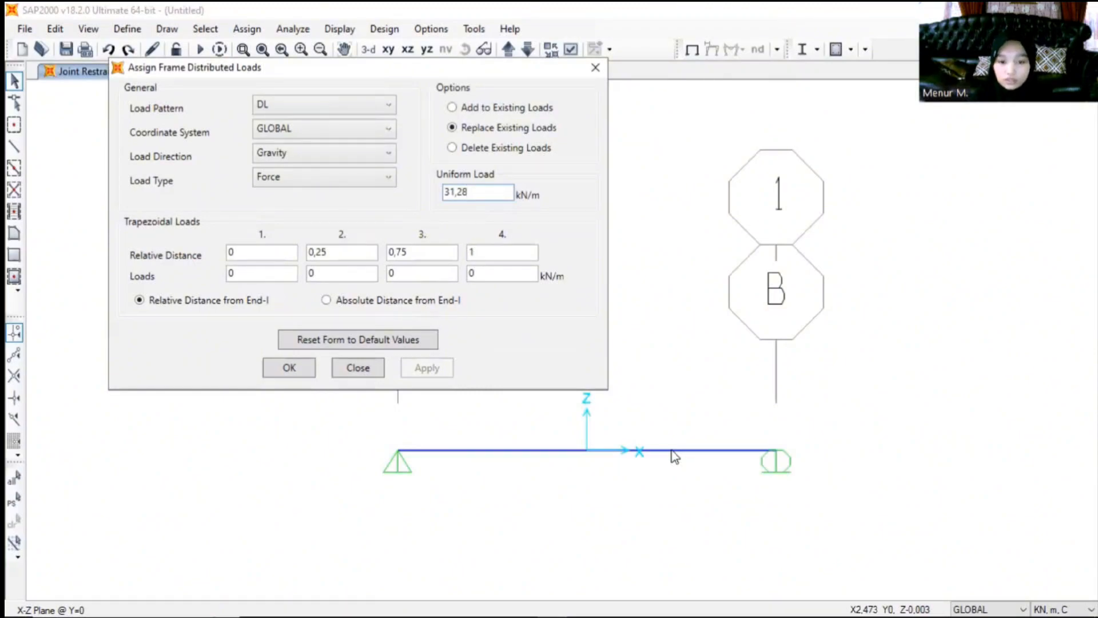
{"action": "left_click", "coordinate": [672, 452]}
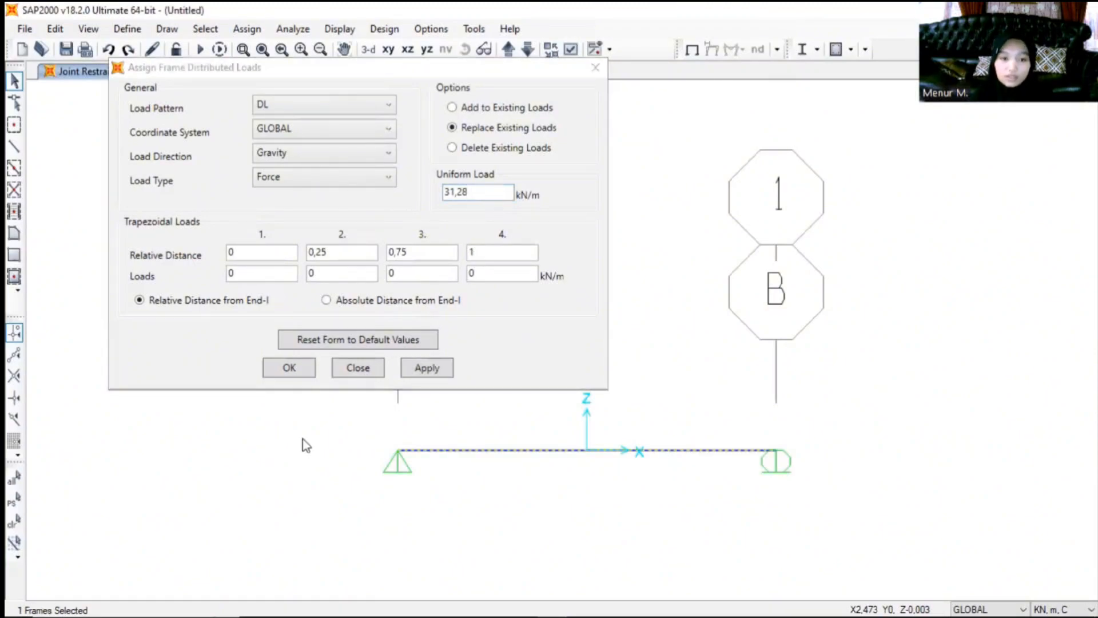
{"action": "left_click", "coordinate": [426, 368]}
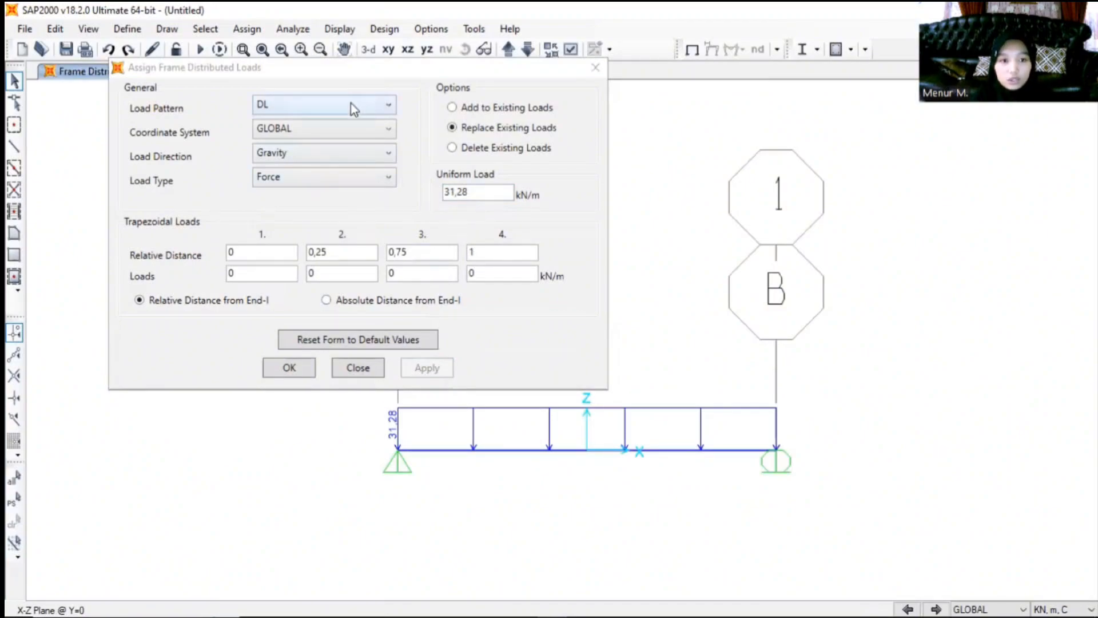
- Assign a uniform gravity load of 20 kN/m to the beam under load pattern LL and finish the load assignment
{"action": "left_click", "coordinate": [324, 111]}
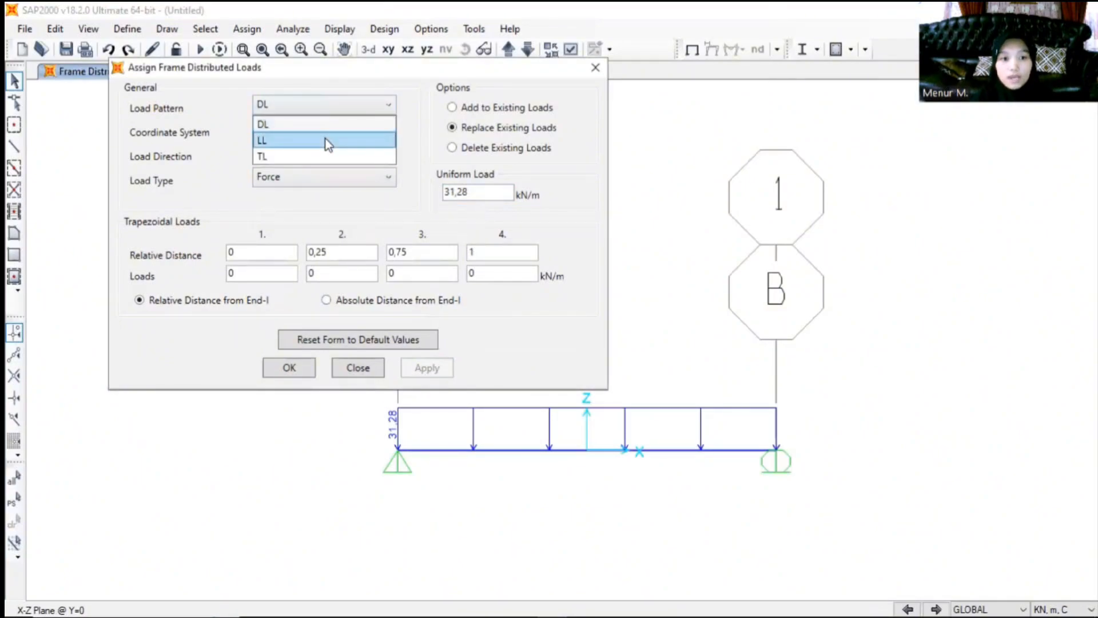
{"action": "left_click", "coordinate": [325, 140]}
{"action": "left_click", "coordinate": [474, 192]}
{"action": "key", "text": "shift+Home"}
{"action": "type", "text": "20"}
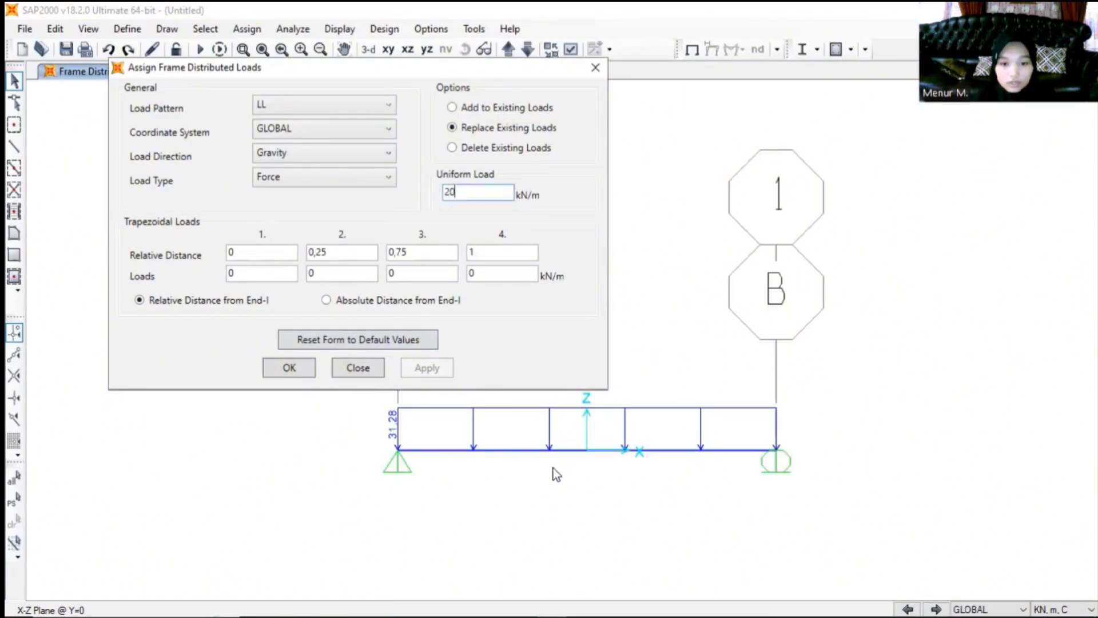
{"action": "left_click", "coordinate": [526, 451]}
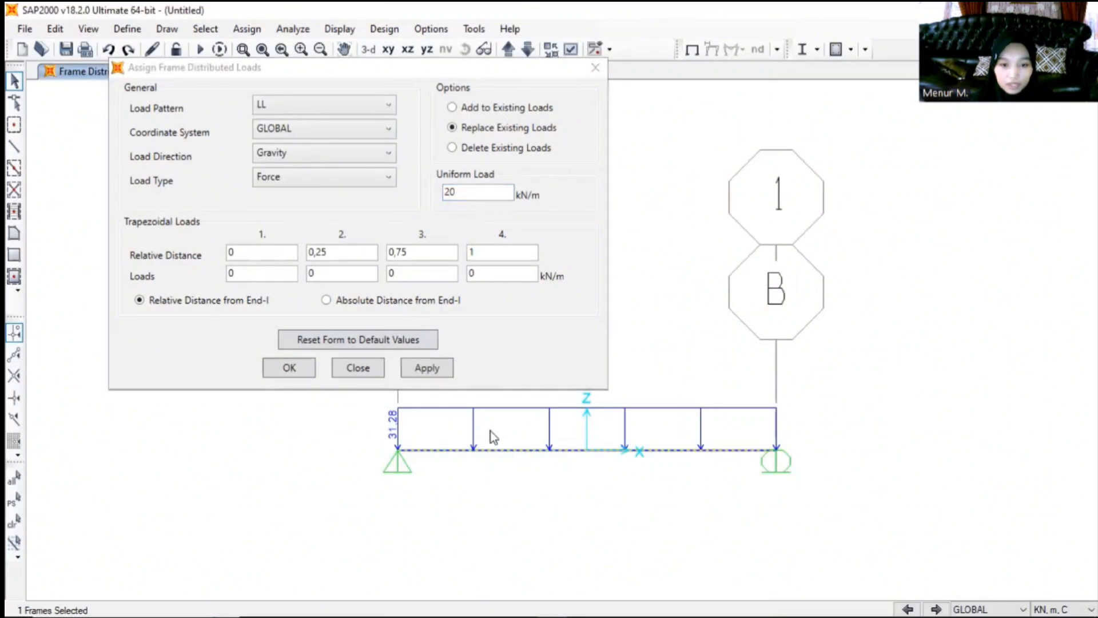
{"action": "left_click", "coordinate": [422, 369]}
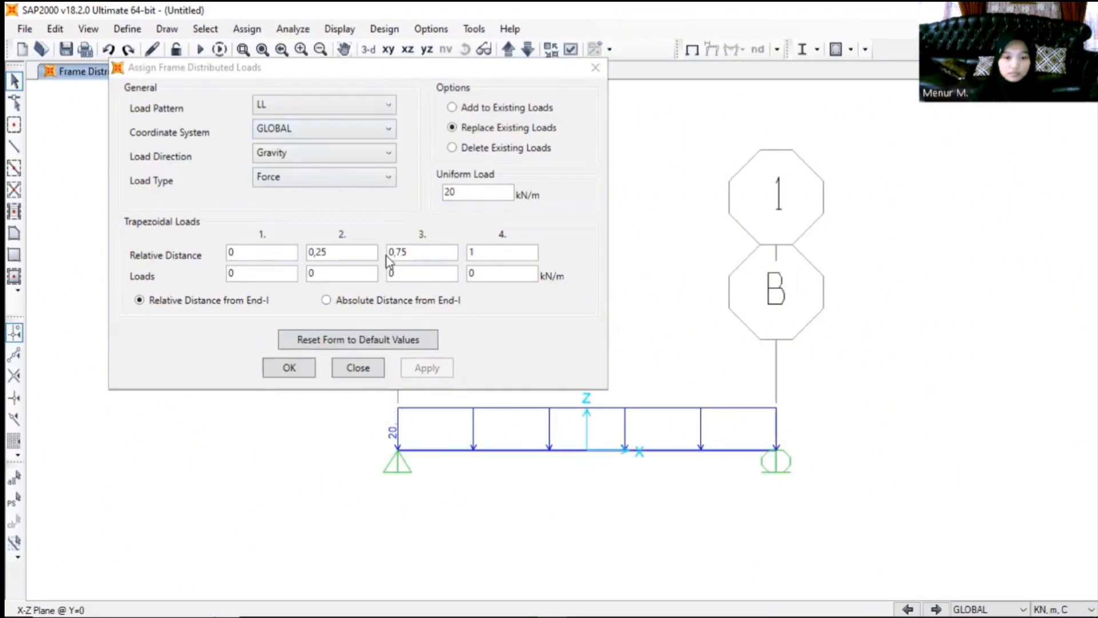
{"action": "left_click", "coordinate": [282, 367]}
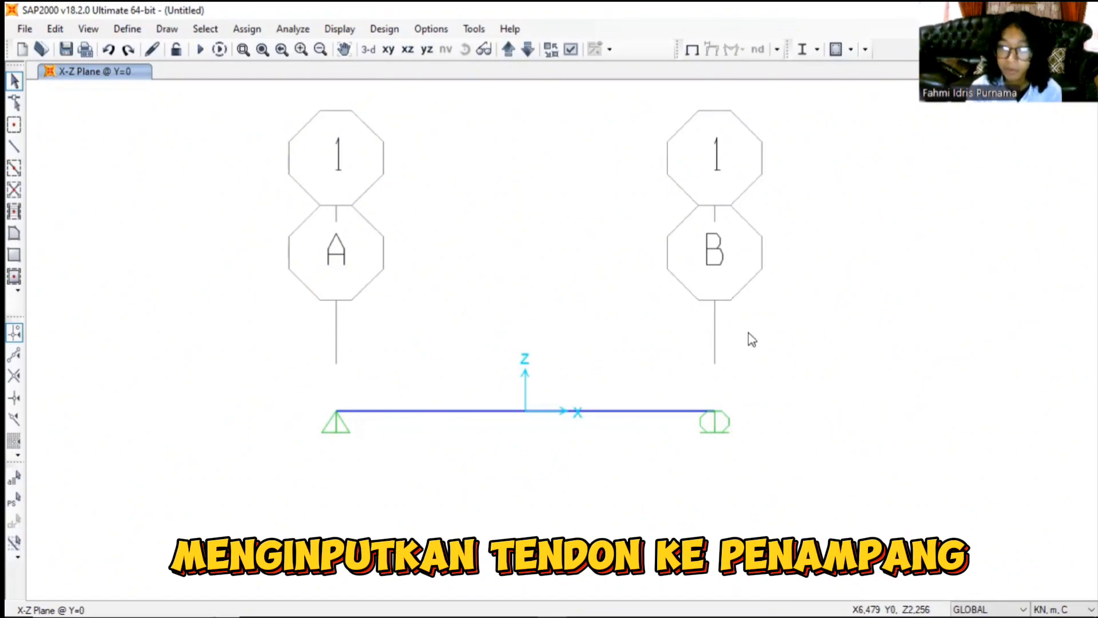
- Draw a tendon with section TEN1 along the full 11 m beam from the support at grid A to the support at grid B
{"action": "left_click", "coordinate": [13, 149]}
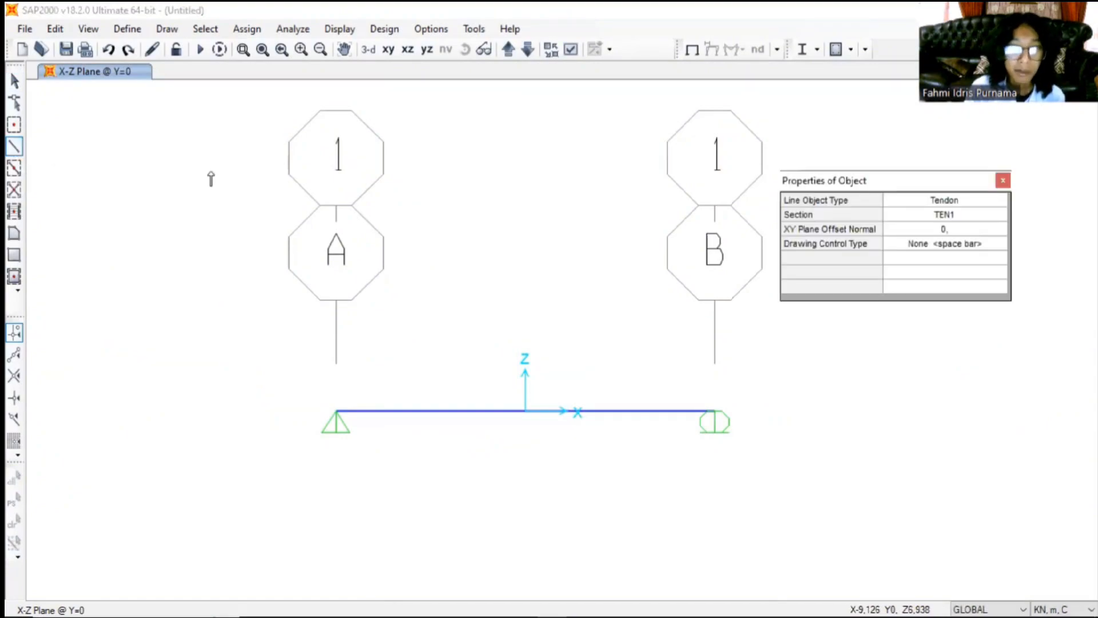
{"action": "left_click", "coordinate": [336, 411]}
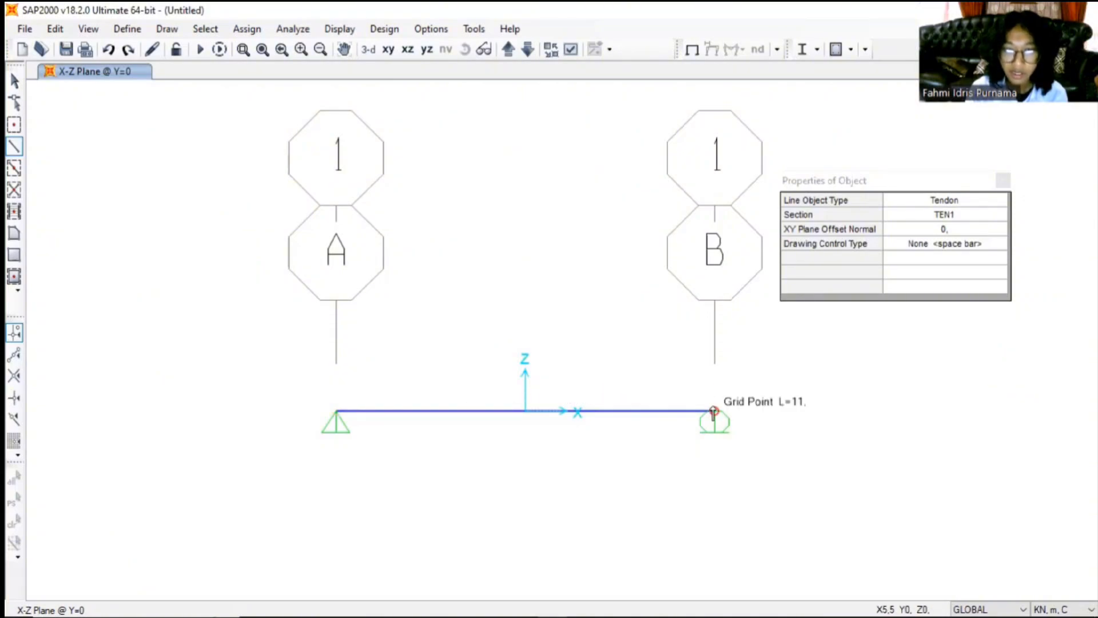
{"action": "left_click", "coordinate": [714, 411]}
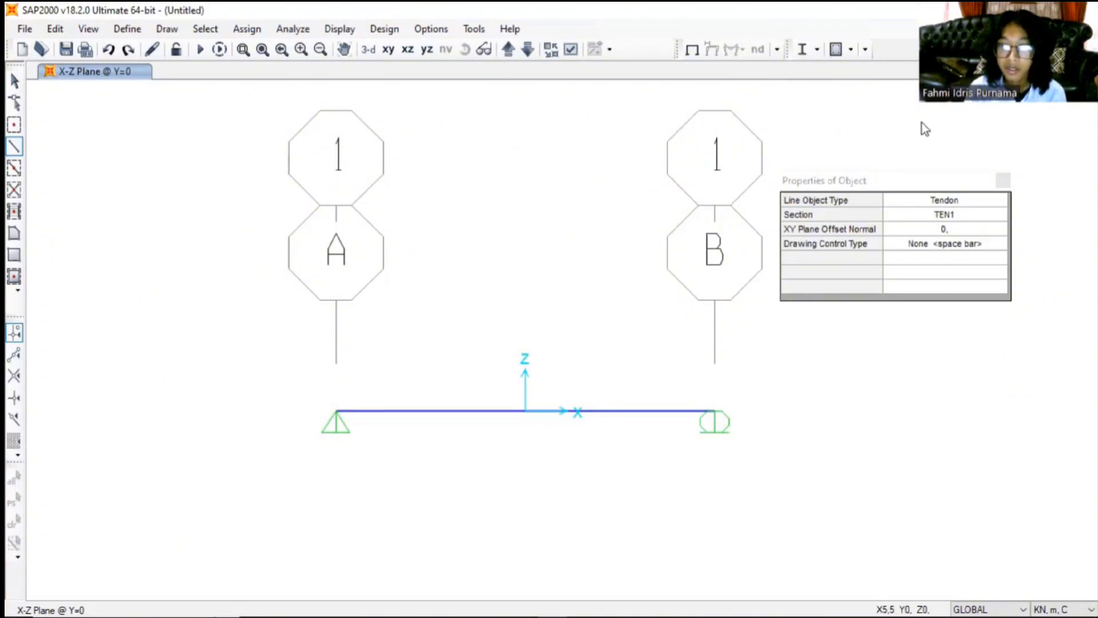
{"action": "key", "text": "Return"}
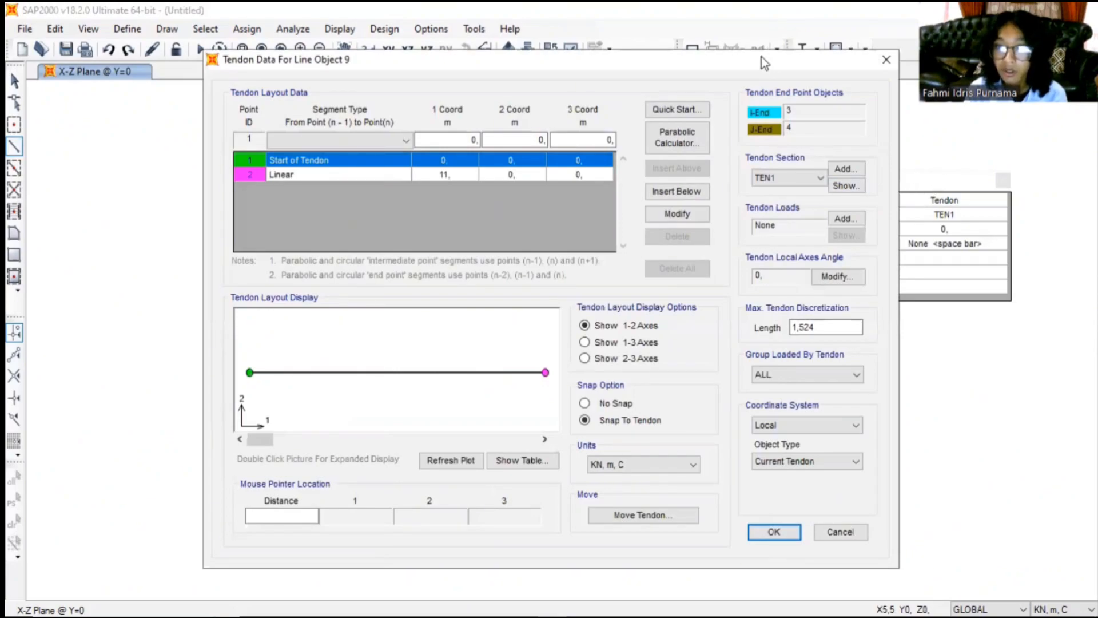
{"action": "left_click_drag", "start_coordinate": [761, 57], "coordinate": [650, 23]}
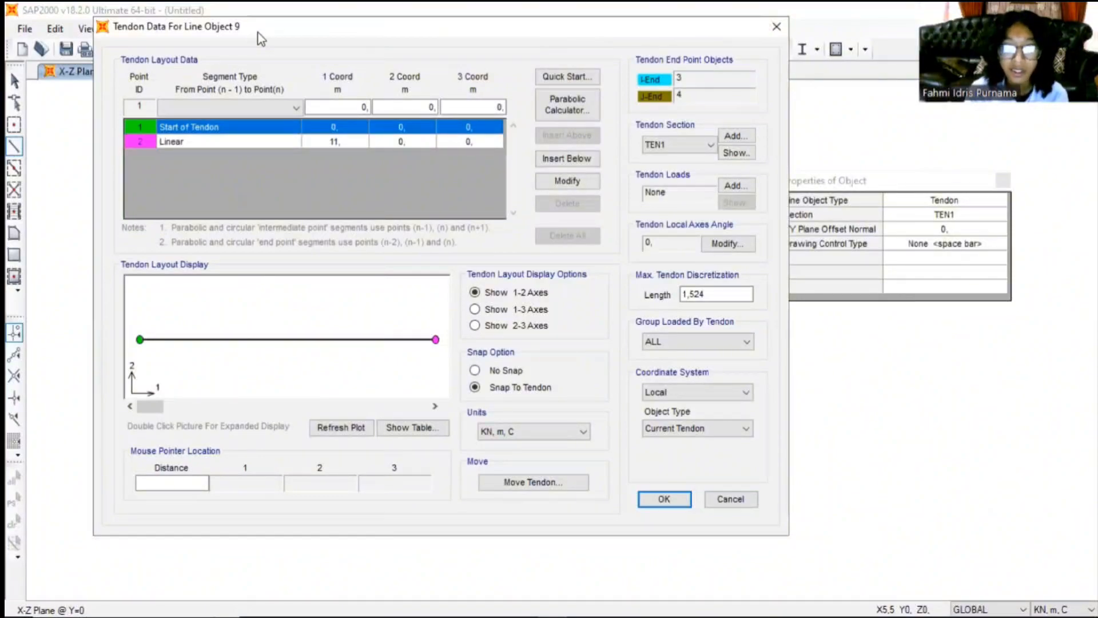
{"action": "left_click_drag", "start_coordinate": [261, 39], "coordinate": [293, 52]}
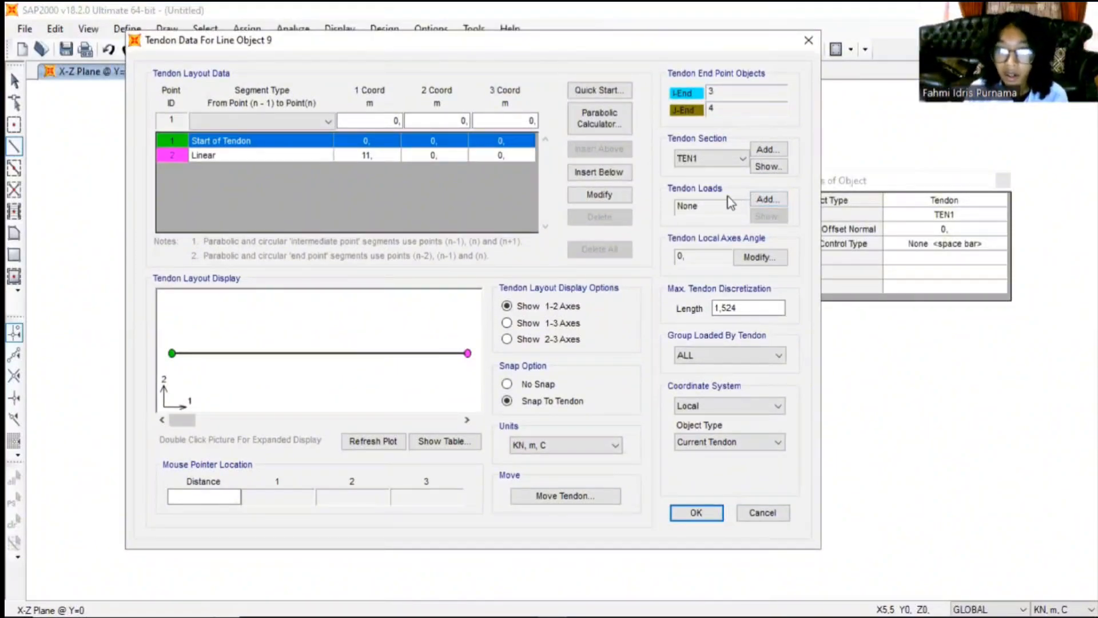
- Add a tendon load under load pattern TL and set its wobble coefficient to 0,0035 per metre
{"action": "left_click", "coordinate": [767, 201]}
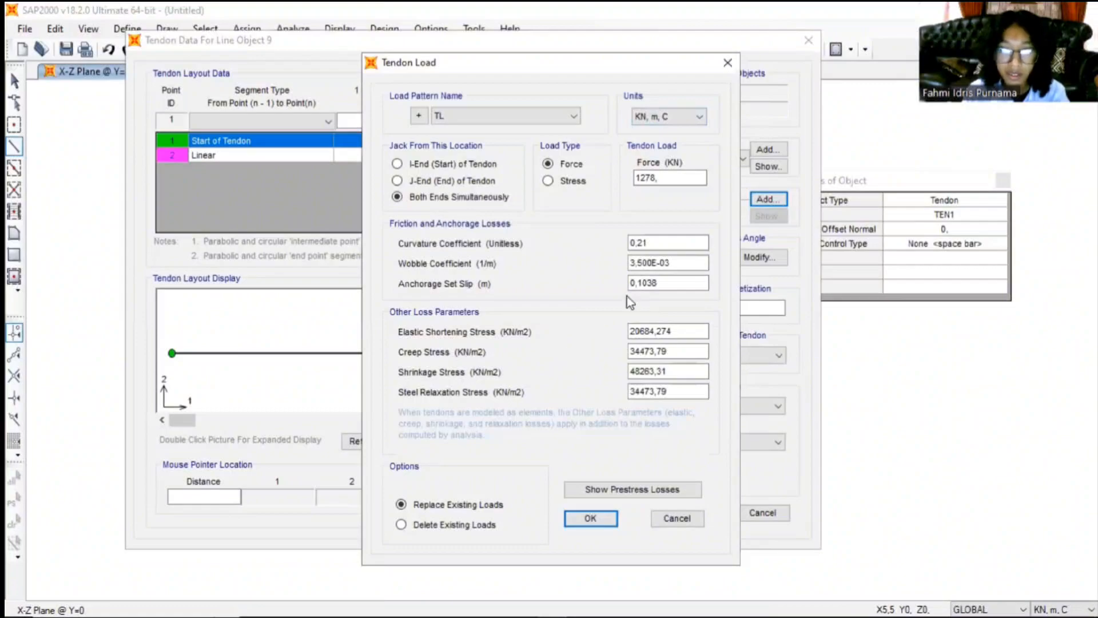
{"action": "left_click", "coordinate": [676, 243]}
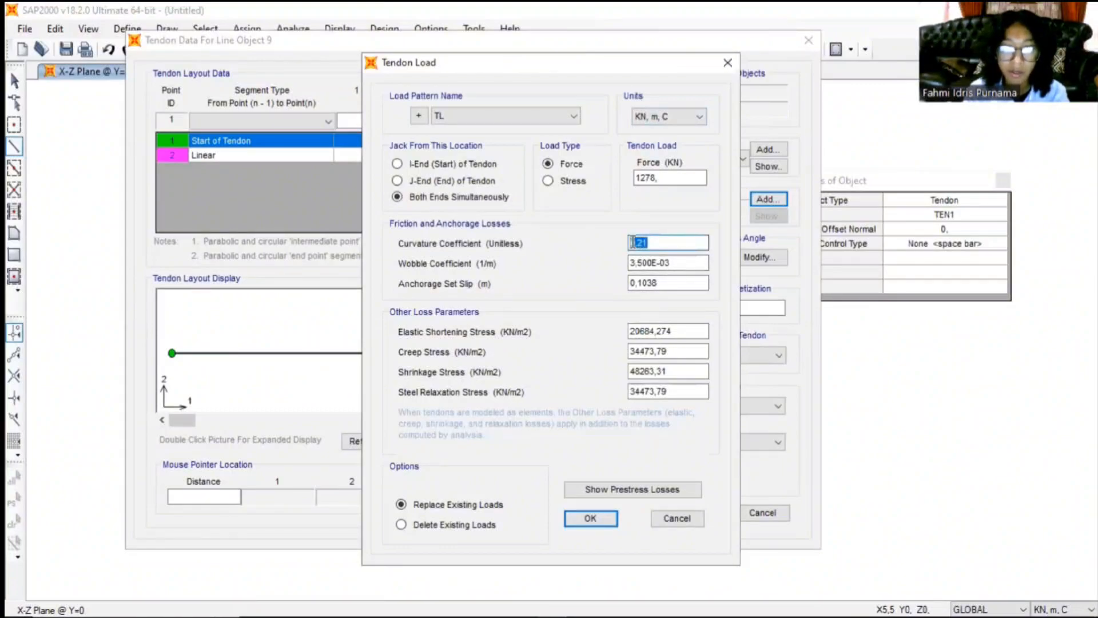
{"action": "left_click", "coordinate": [678, 242]}
{"action": "left_click_drag", "start_coordinate": [678, 242], "coordinate": [600, 245]}
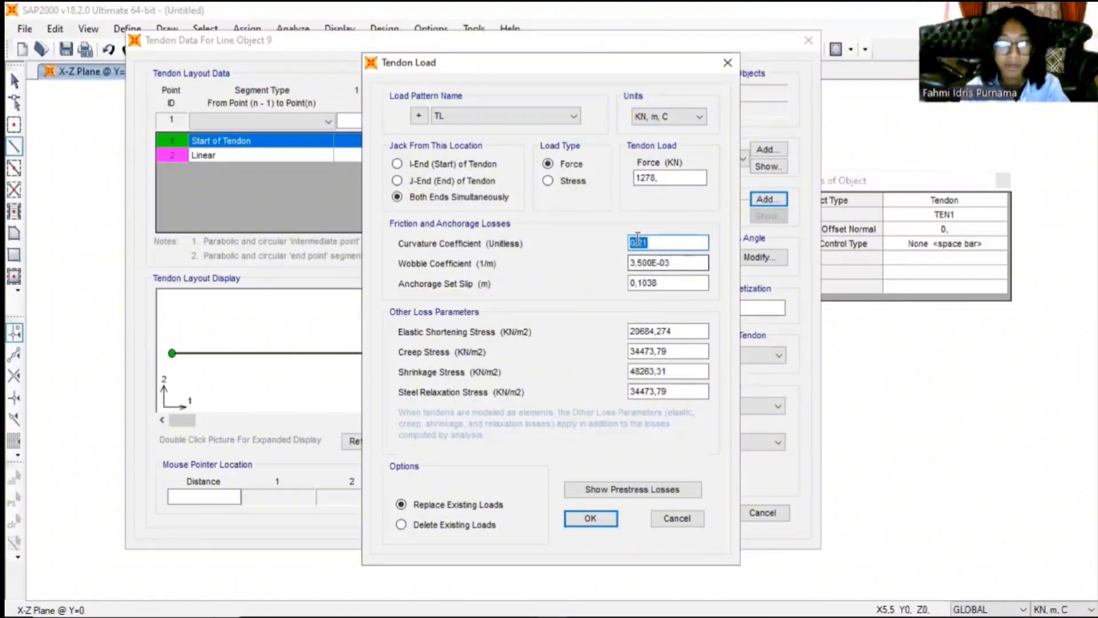
{"action": "left_click", "coordinate": [502, 593]}
{"action": "left_click_drag", "start_coordinate": [689, 263], "coordinate": [620, 280]}
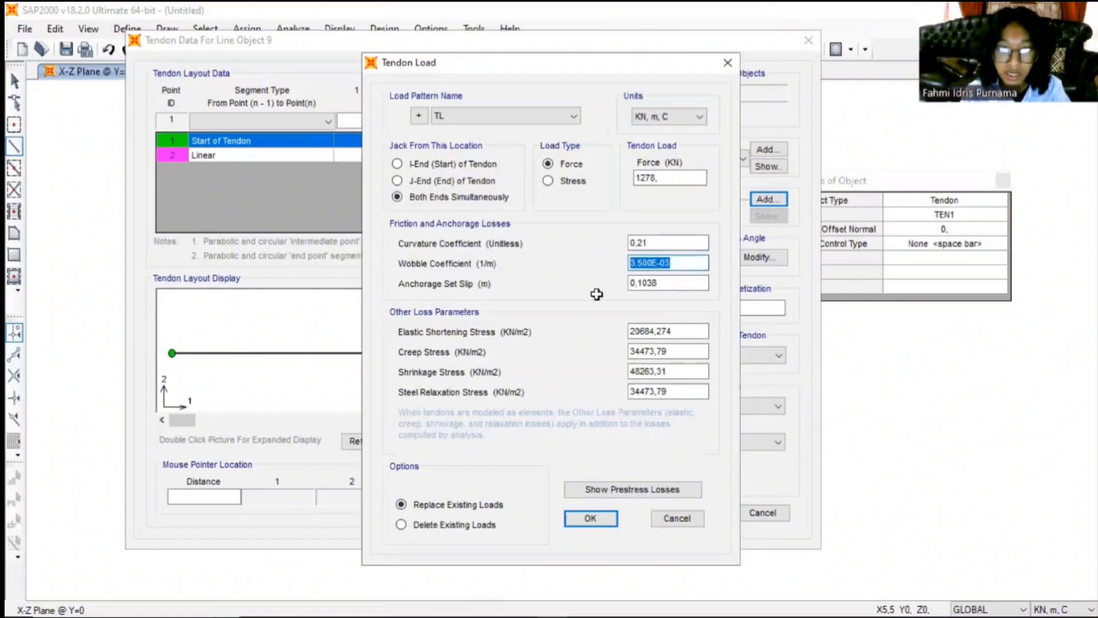
{"action": "key", "text": "alt+Tab"}
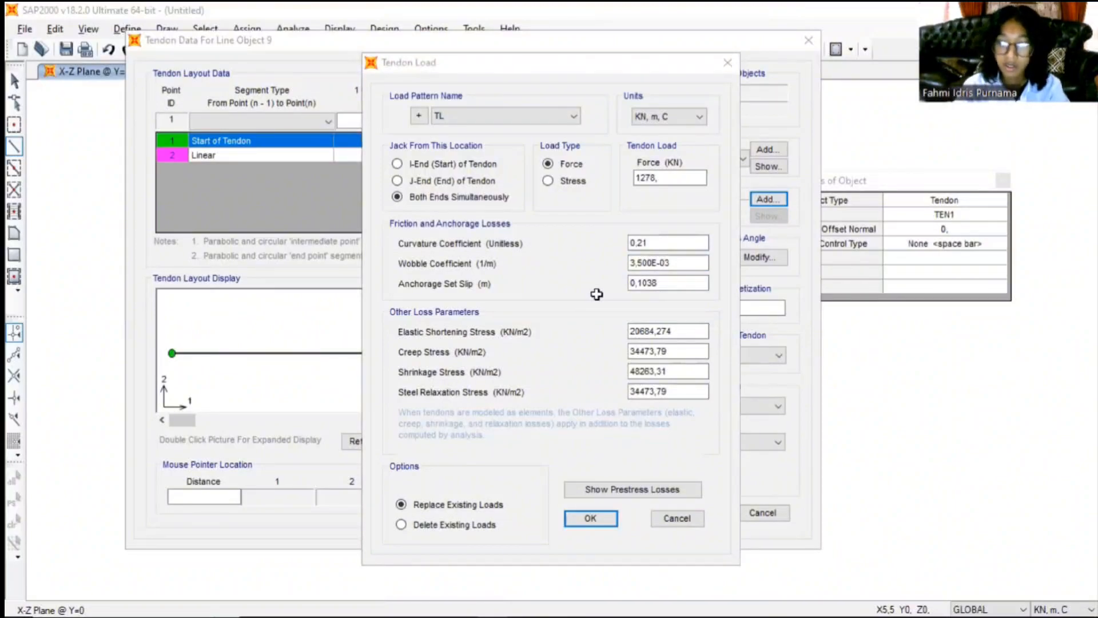
{"action": "key", "text": "alt+Tab"}
{"action": "type", "text": "0,0"}
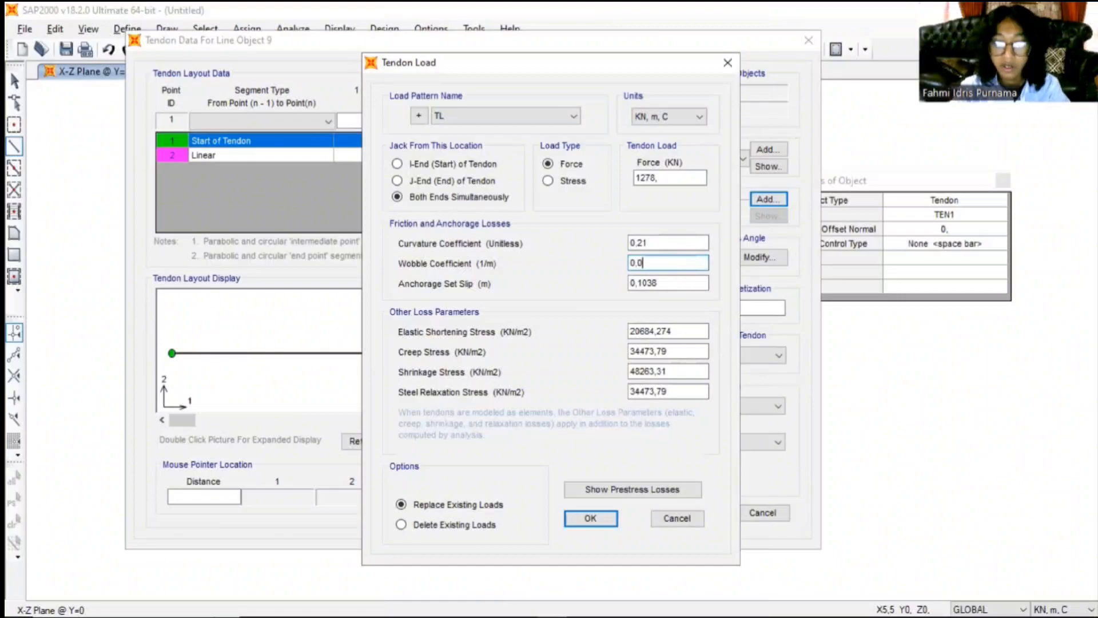
{"action": "type", "text": "035"}
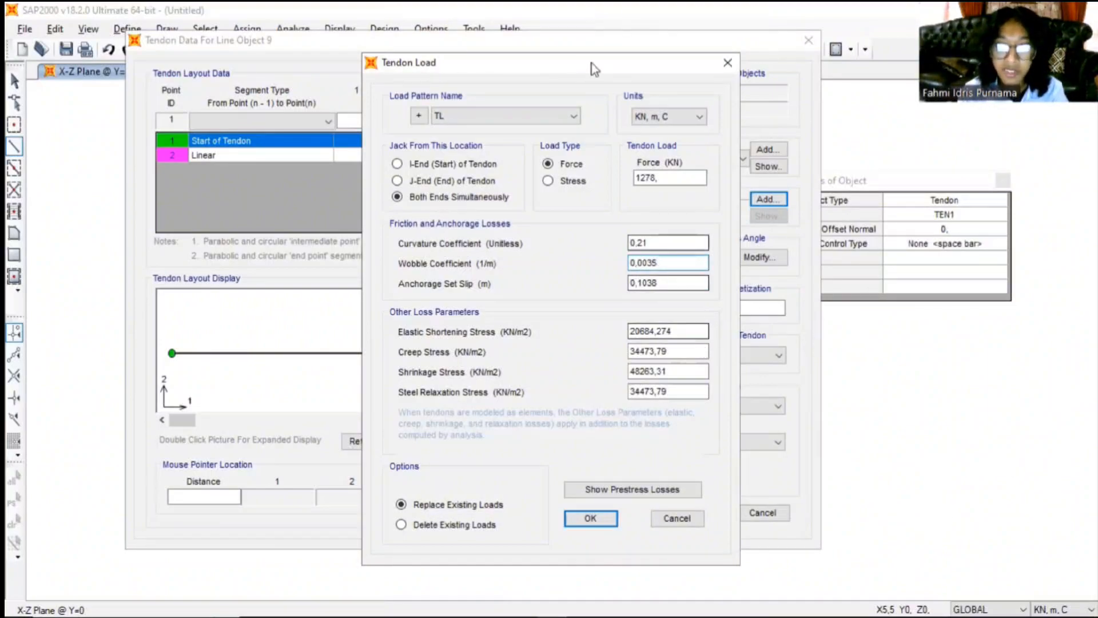
- Switch the tendon load's units to N, mm, C and accept the tendon load
{"action": "left_click", "coordinate": [681, 114]}
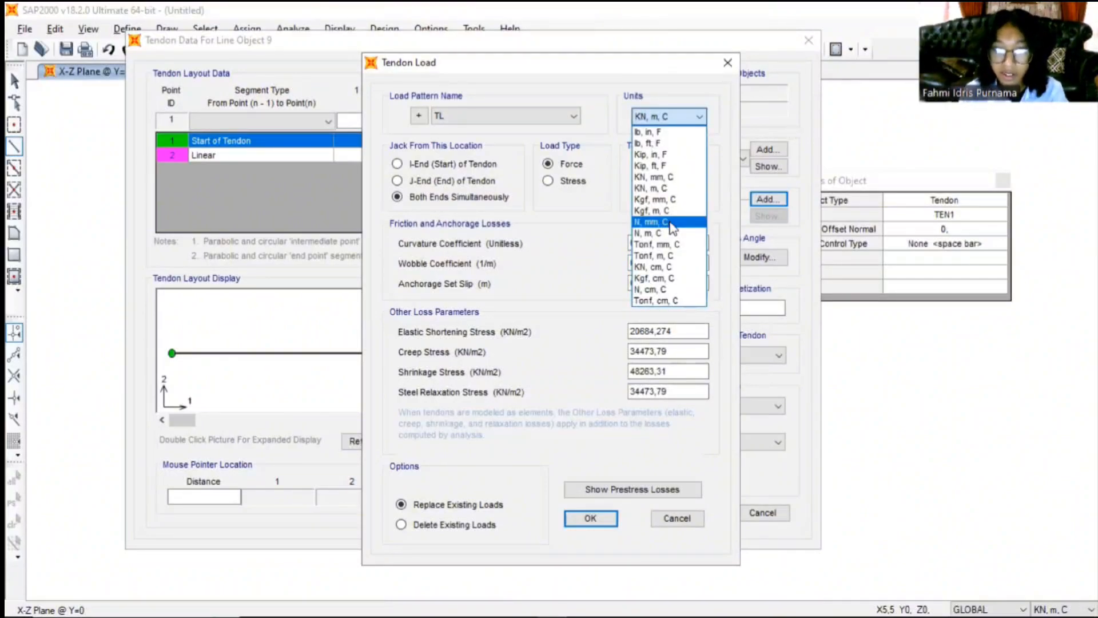
{"action": "left_click", "coordinate": [671, 223]}
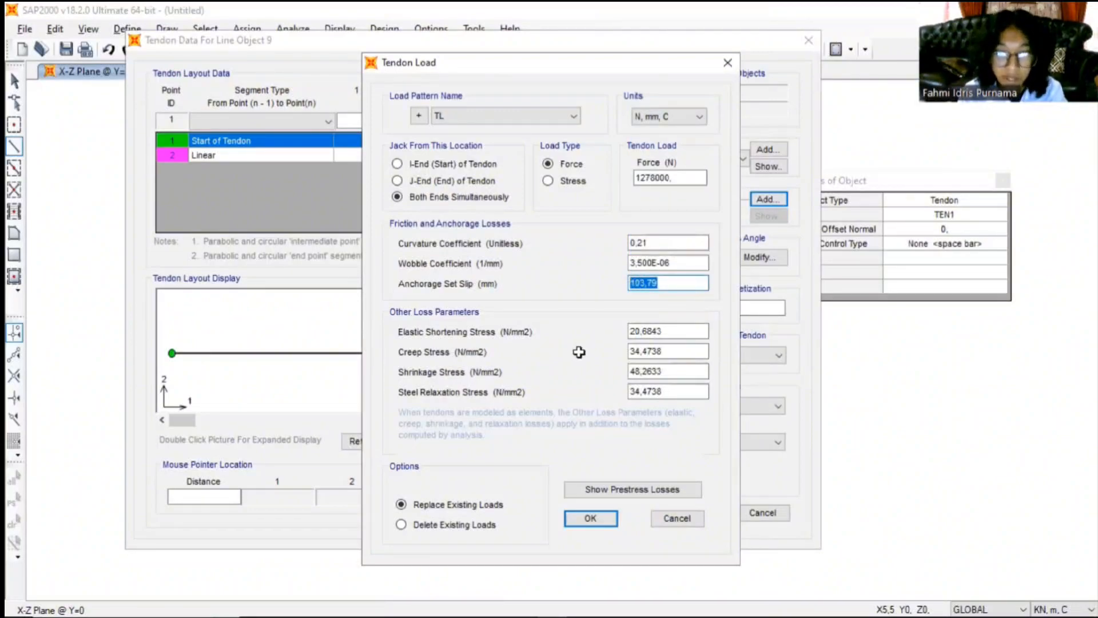
{"action": "key", "text": "alt+Tab"}
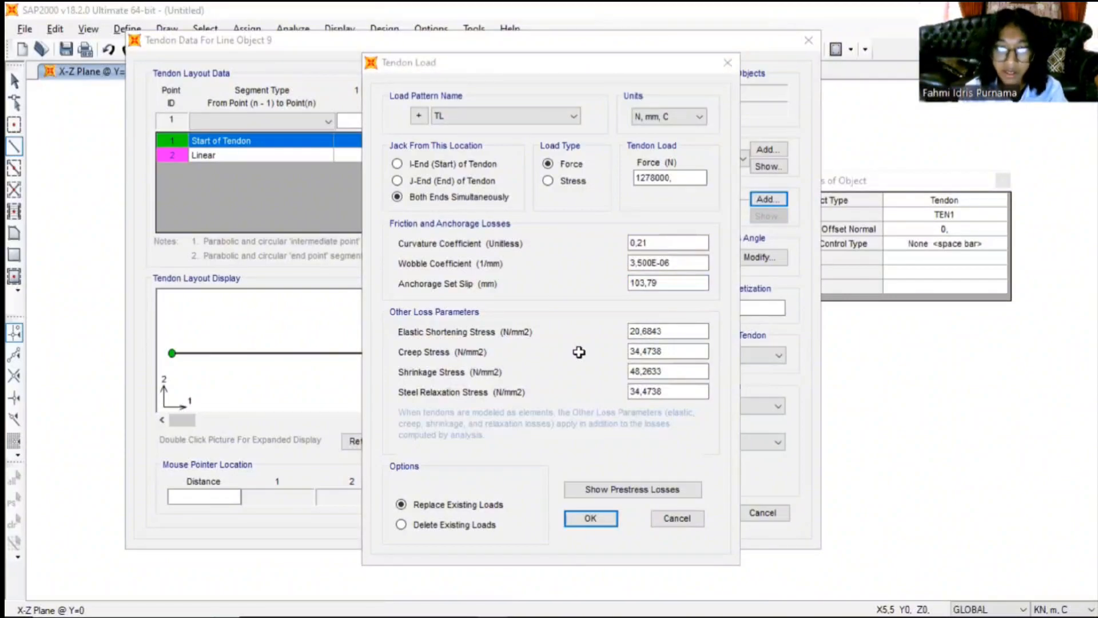
{"action": "left_click", "coordinate": [664, 284]}
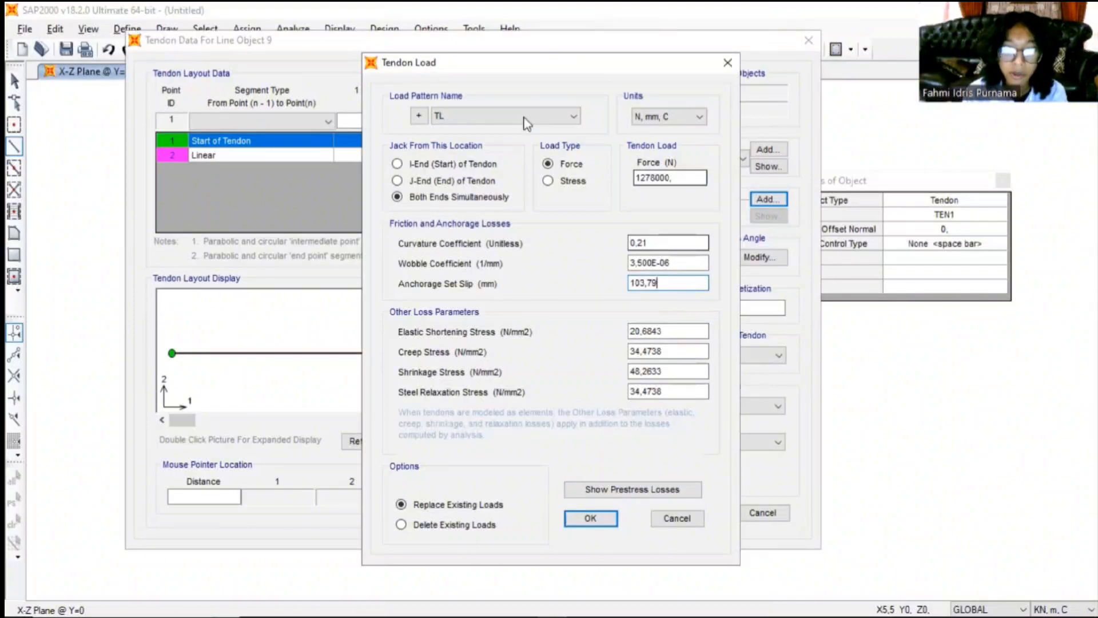
{"action": "left_click_drag", "start_coordinate": [538, 71], "coordinate": [525, 71]}
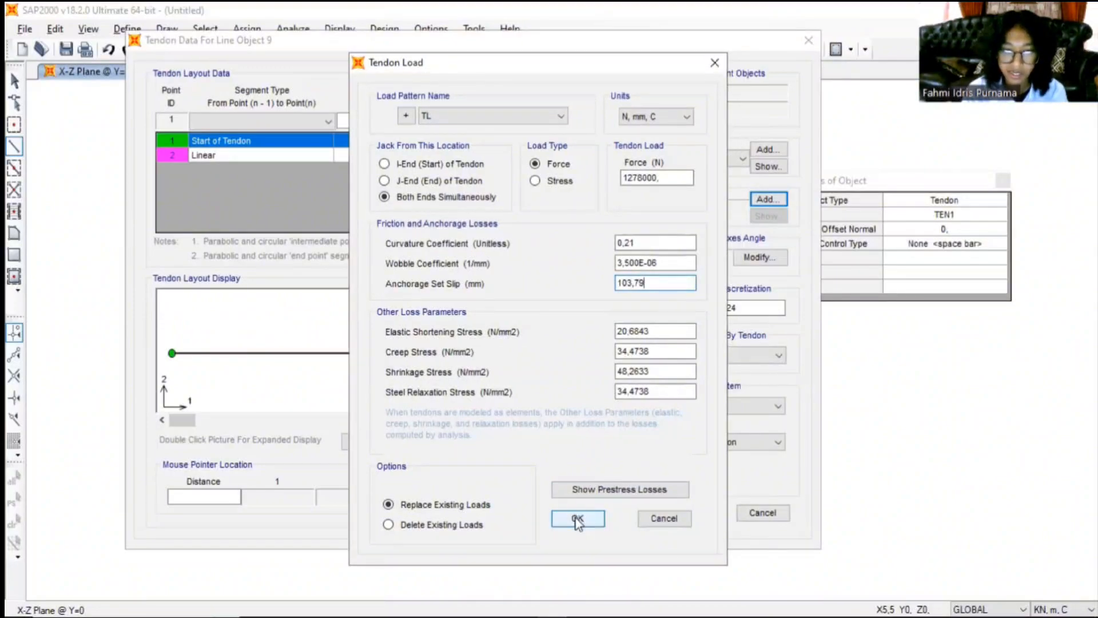
{"action": "left_click", "coordinate": [575, 518]}
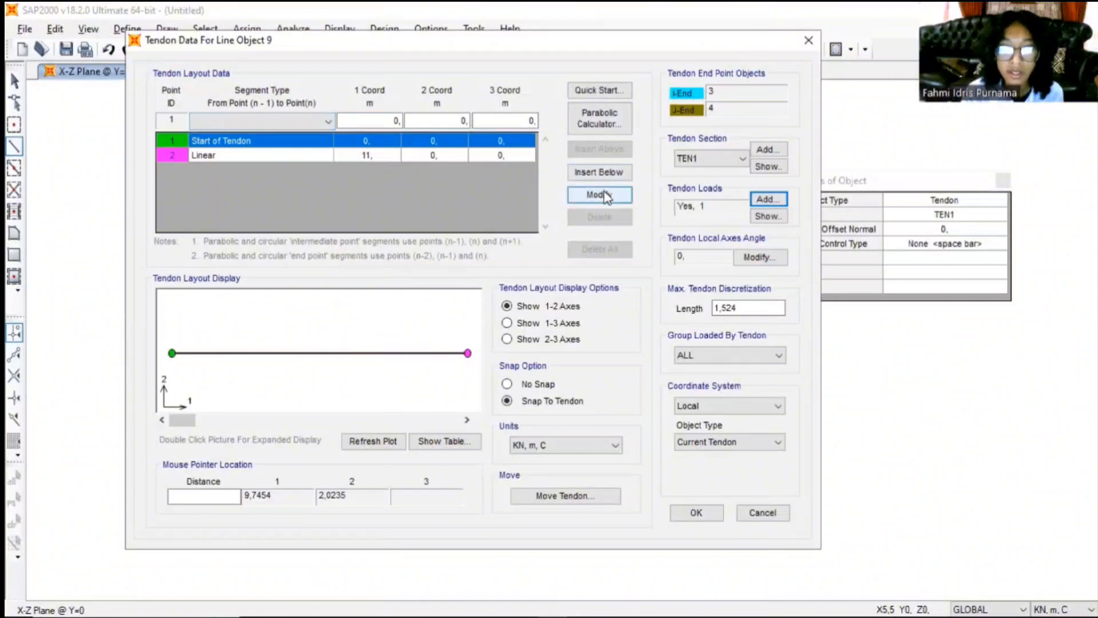
- Apply the single-span Circular Tendon 1 quick start template to the tendon layout
{"action": "left_click", "coordinate": [603, 90]}
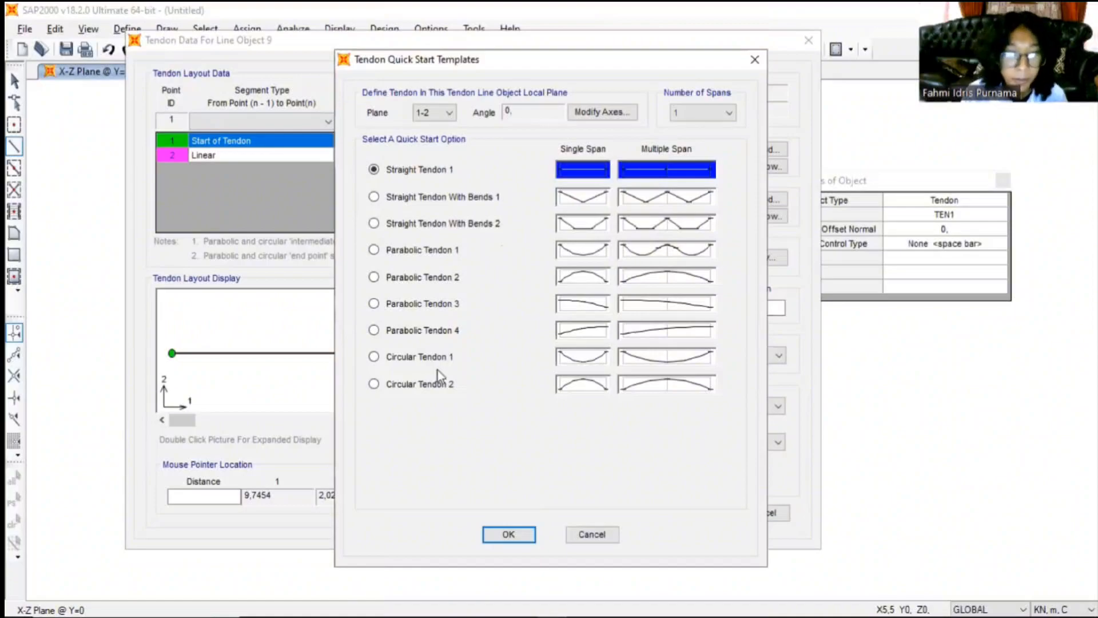
{"action": "left_click", "coordinate": [355, 400]}
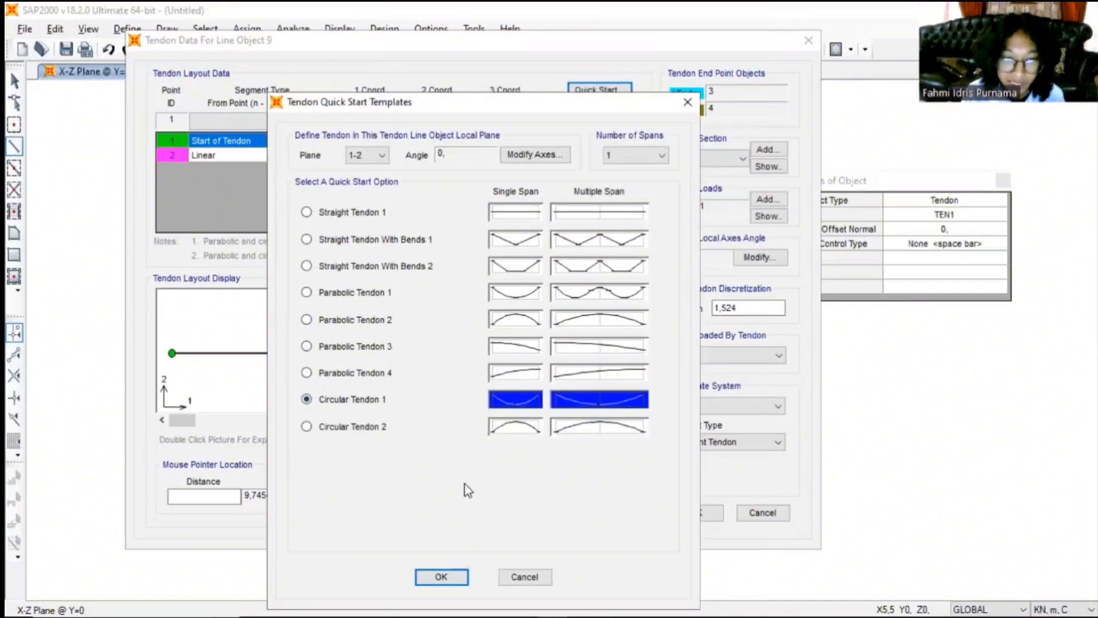
{"action": "left_click", "coordinate": [451, 575]}
- Set the 2 coordinate of the tendon's start point to 0
{"action": "left_click", "coordinate": [440, 150]}
{"action": "left_click", "coordinate": [444, 142]}
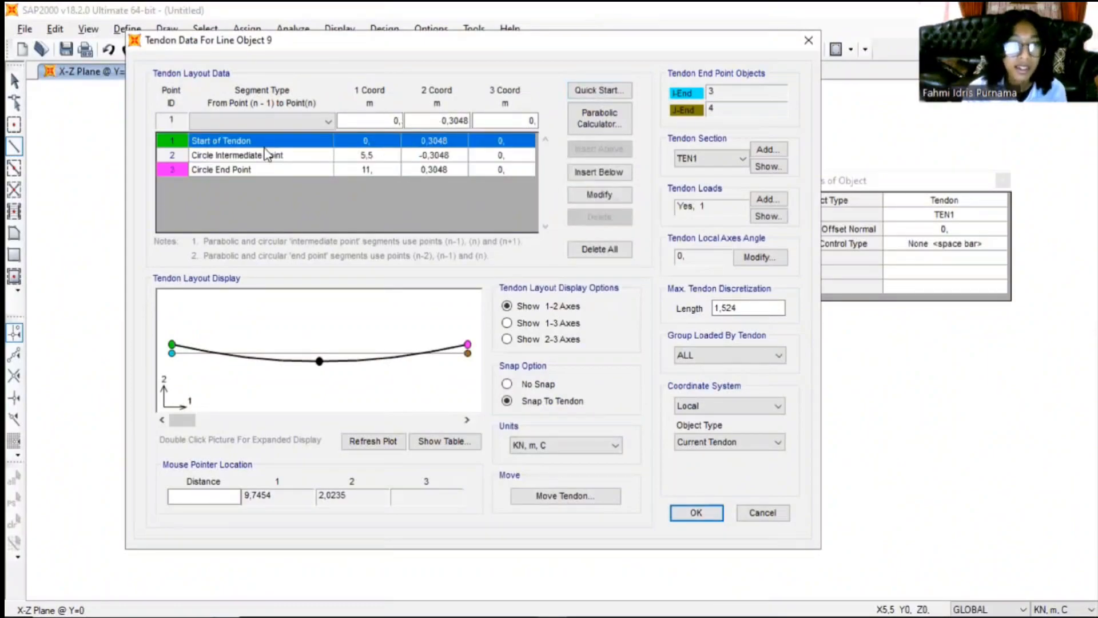
{"action": "left_click", "coordinate": [467, 121]}
{"action": "key", "text": "BackSpace"}
{"action": "key", "text": "BackSpace"}
{"action": "key", "text": "BackSpace"}
{"action": "key", "text": "BackSpace"}
{"action": "key", "text": "BackSpace"}
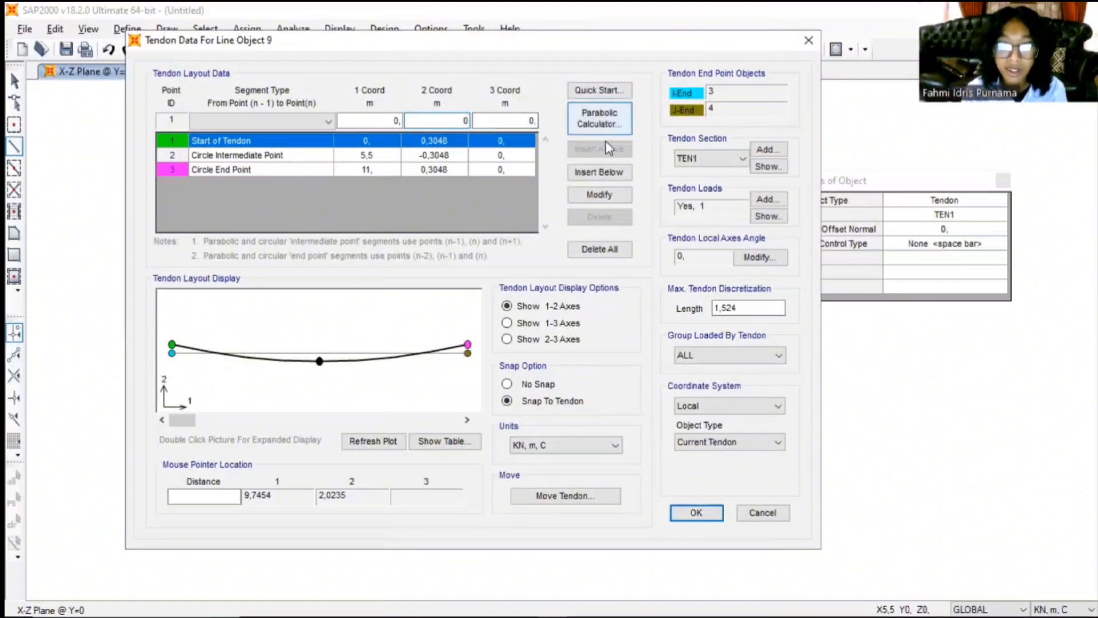
{"action": "left_click", "coordinate": [603, 195]}
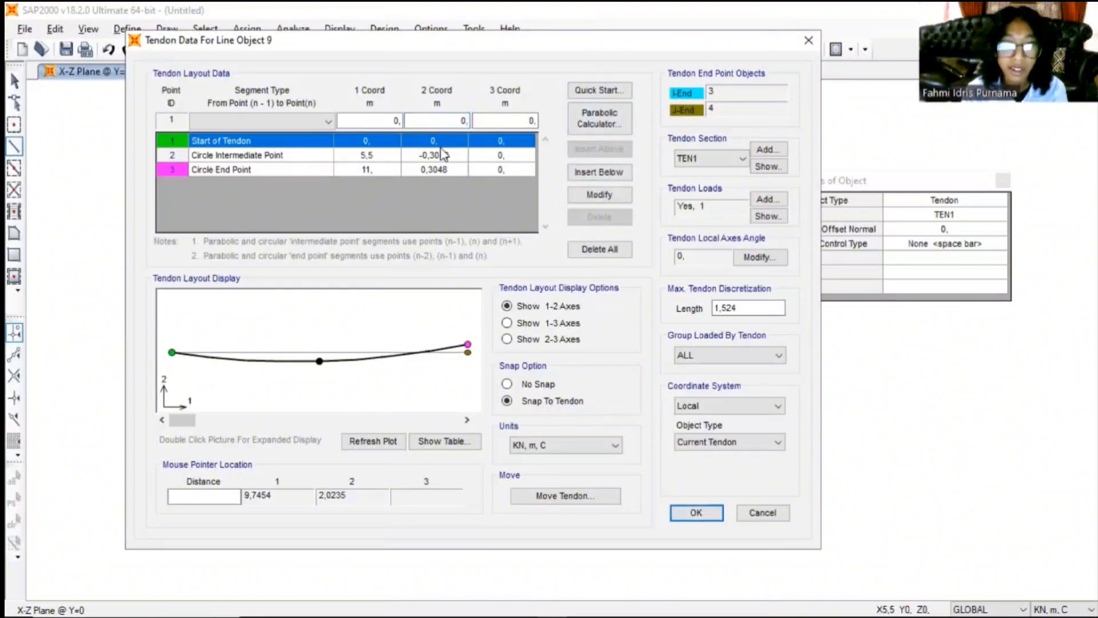
- Set the 2 coordinate of the tendon's circle end point to 0
{"action": "left_click", "coordinate": [255, 169]}
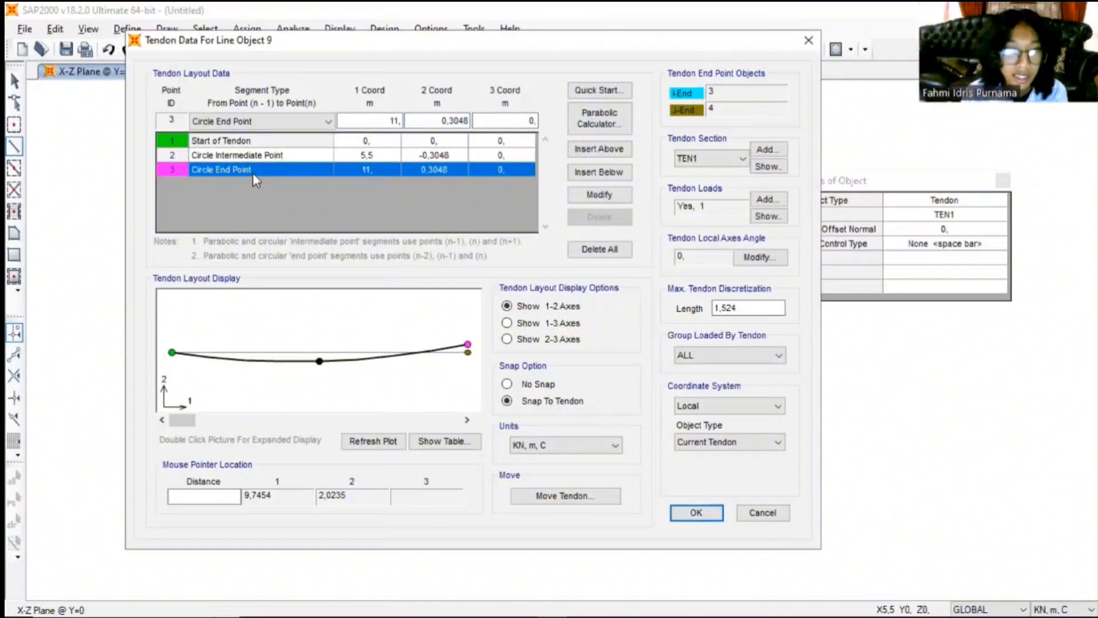
{"action": "left_click", "coordinate": [450, 173]}
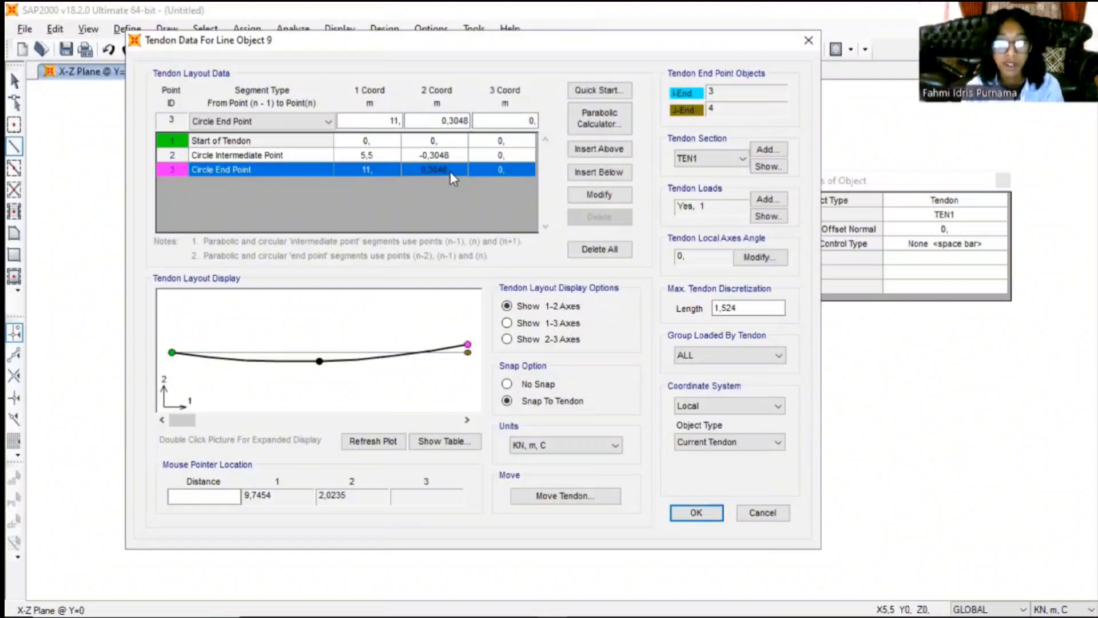
{"action": "left_click", "coordinate": [464, 122]}
{"action": "key", "text": "BackSpace"}
{"action": "key", "text": "BackSpace"}
{"action": "key", "text": "BackSpace"}
{"action": "key", "text": "BackSpace"}
{"action": "key", "text": "BackSpace"}
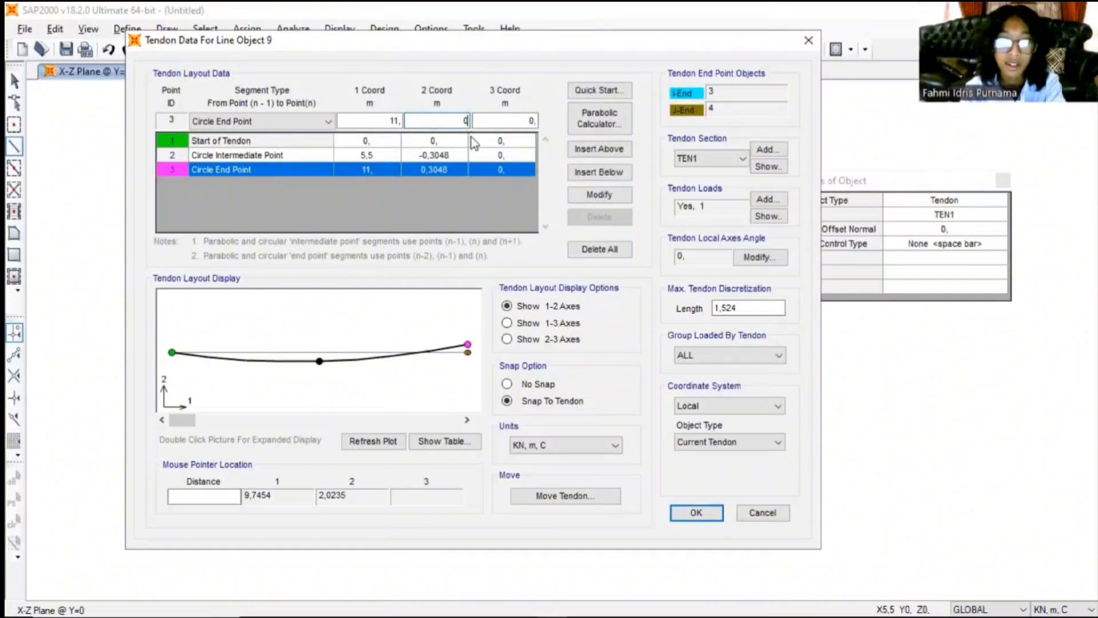
{"action": "left_click", "coordinate": [585, 197]}
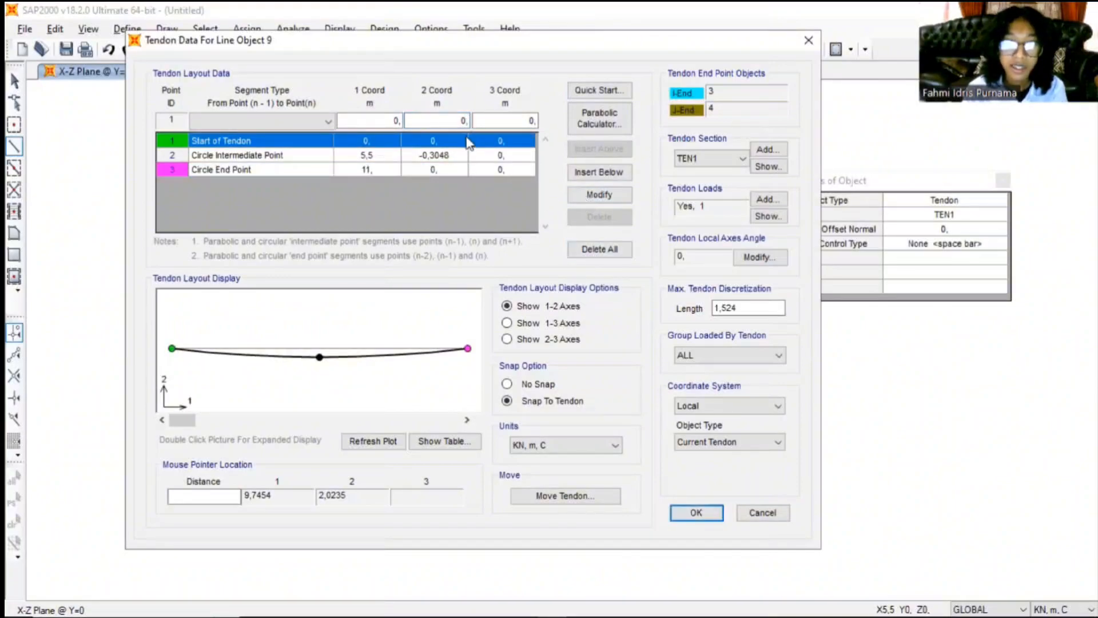
- Set the 2 coordinate of the circle intermediate point to -236,21 and accept the tendon data
{"action": "left_click", "coordinate": [433, 156]}
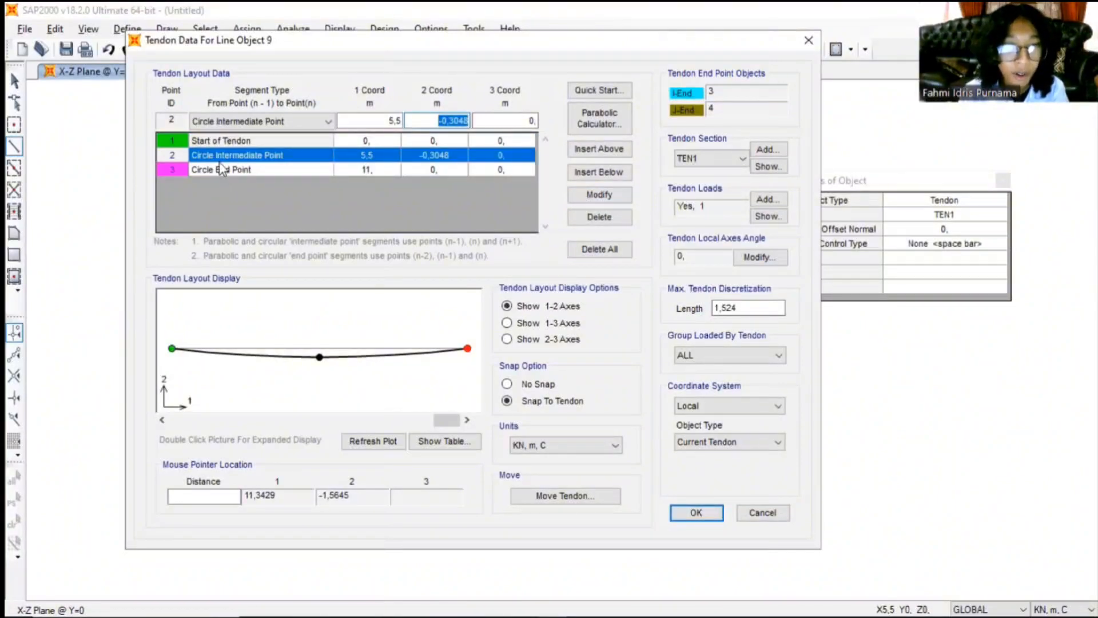
{"action": "left_click", "coordinate": [467, 122]}
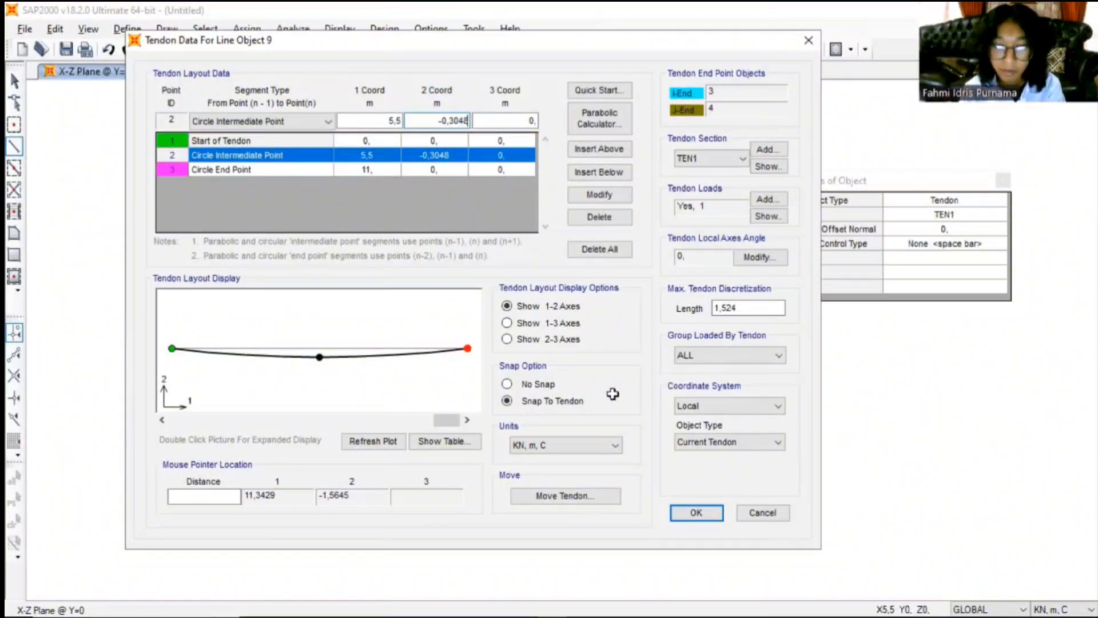
{"action": "key", "text": "alt+Tab"}
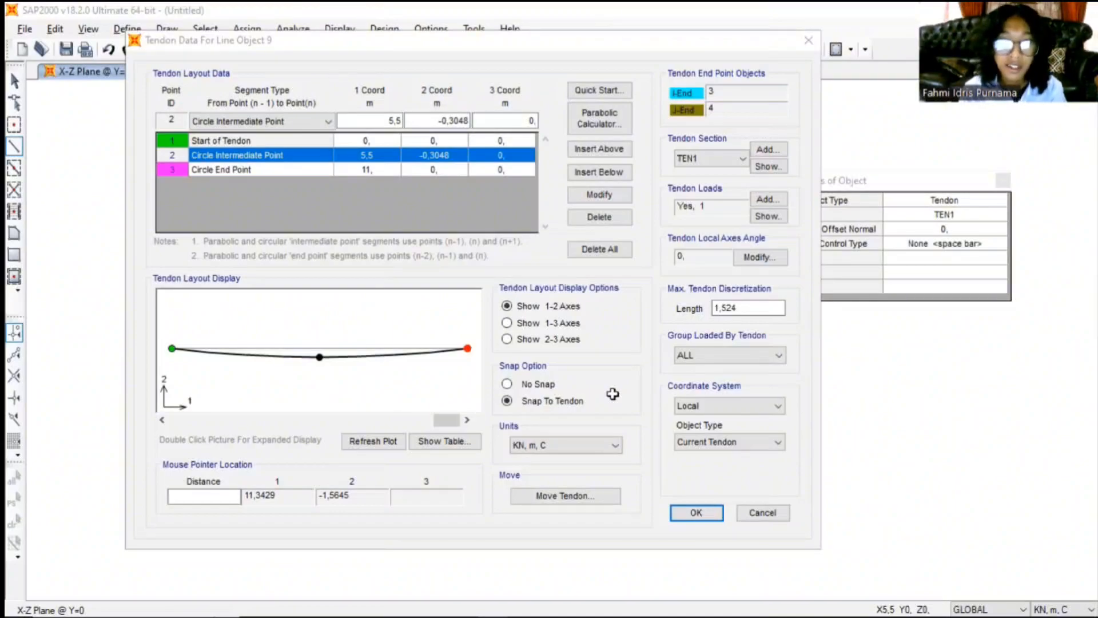
{"action": "left_click", "coordinate": [466, 122]}
{"action": "key", "text": "BackSpace"}
{"action": "key", "text": "BackSpace"}
{"action": "key", "text": "BackSpace"}
{"action": "key", "text": "BackSpace"}
{"action": "key", "text": "BackSpace"}
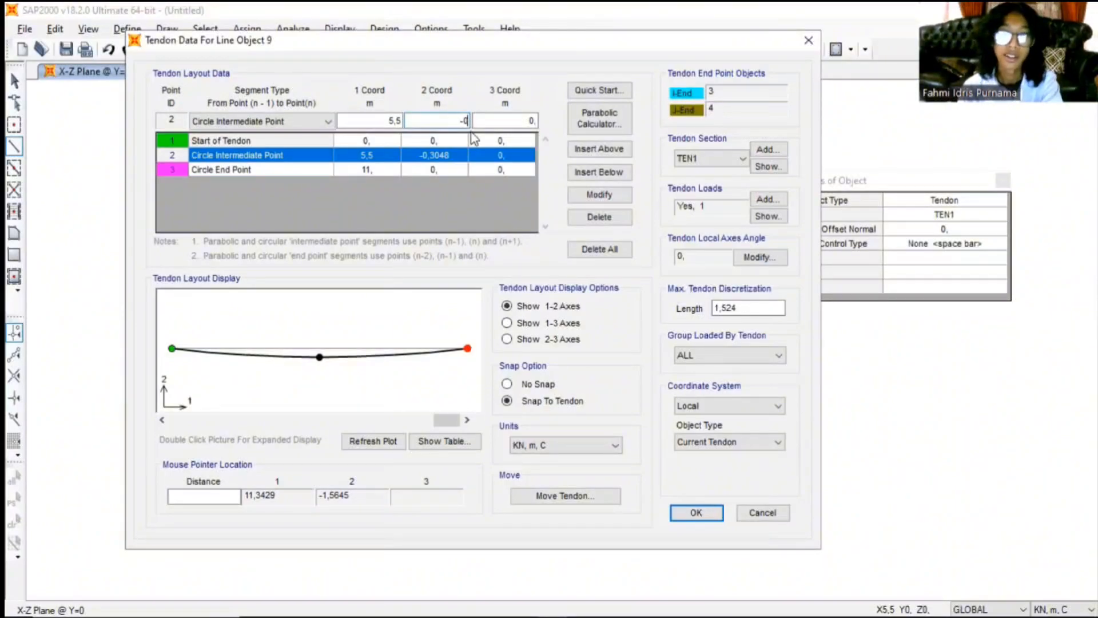
{"action": "type", "text": "236,21"}
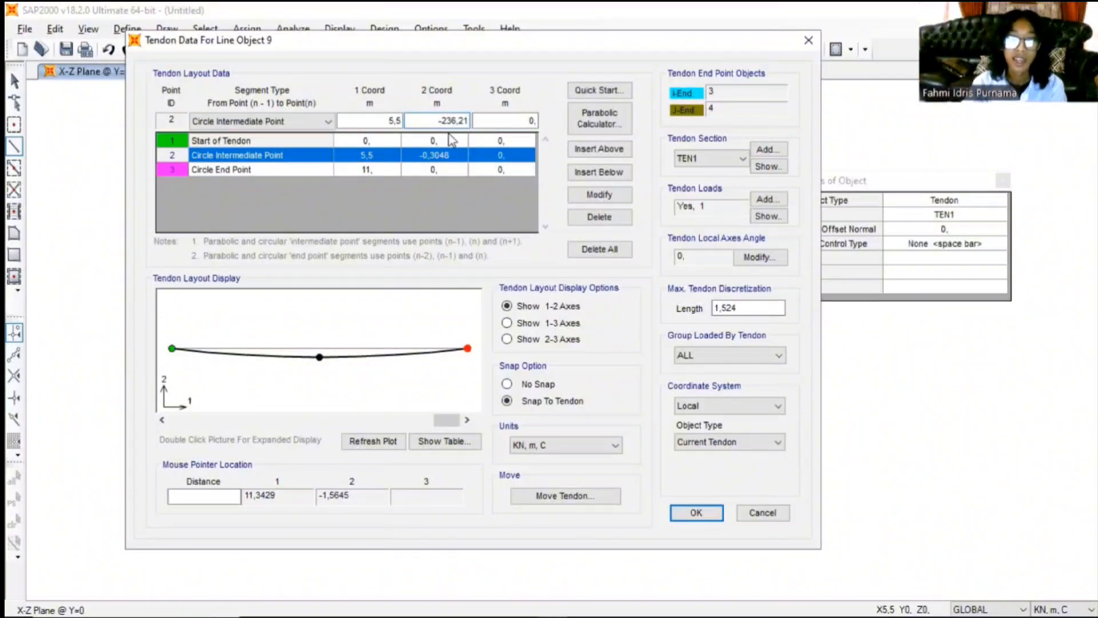
{"action": "left_click", "coordinate": [600, 195]}
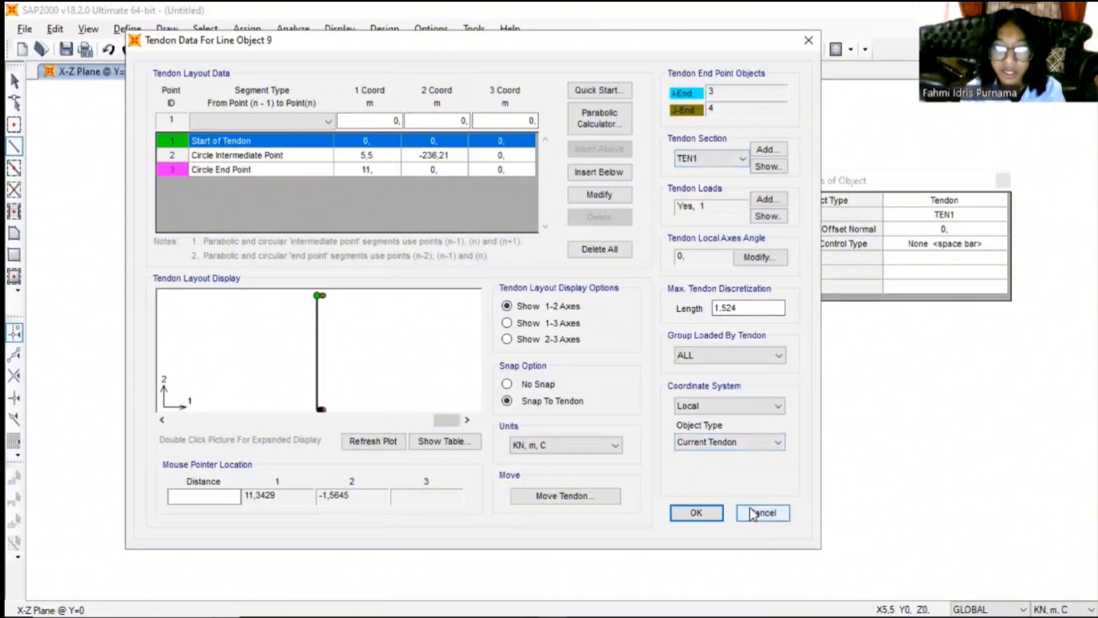
{"action": "left_click", "coordinate": [710, 514]}
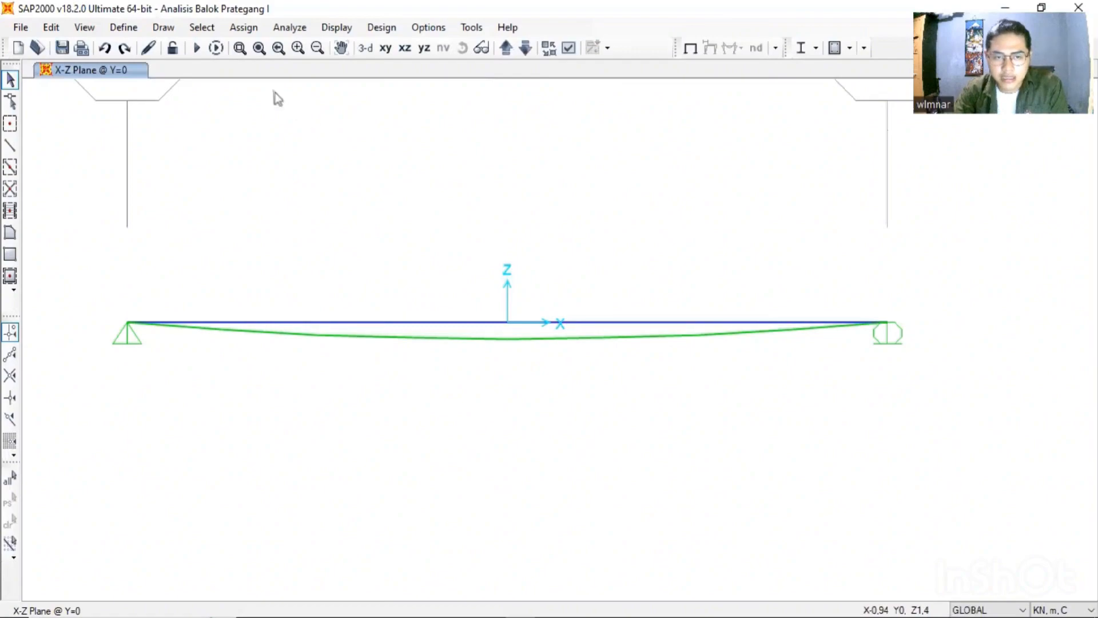
- Exclude the MODAL load case from the run and run the analysis for DEAD, LL and TL
{"action": "left_click", "coordinate": [198, 49]}
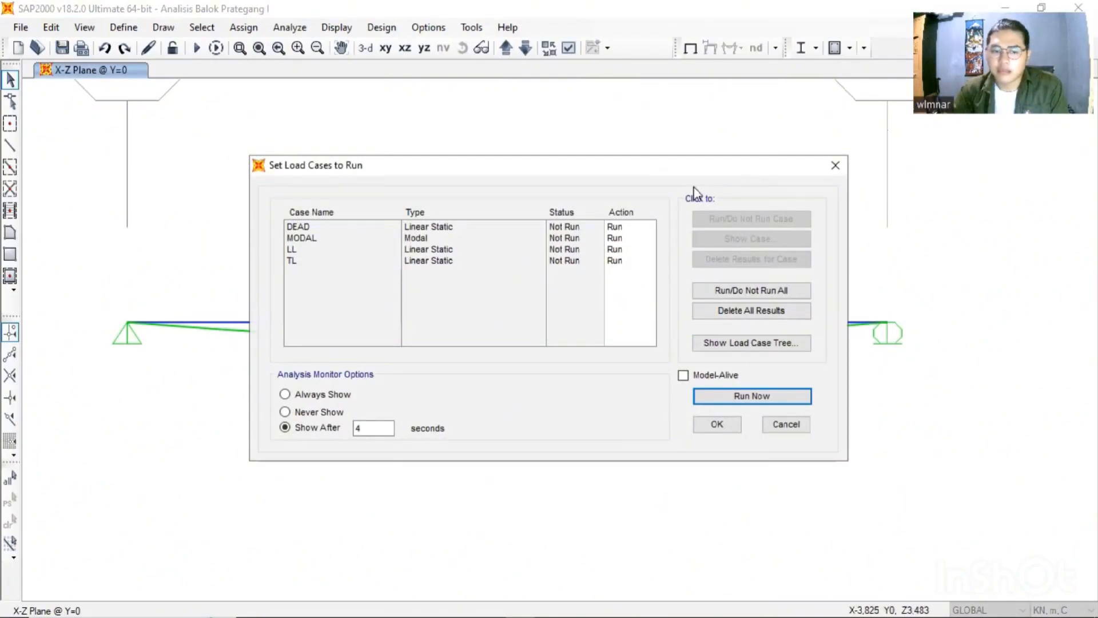
{"action": "left_click", "coordinate": [325, 237]}
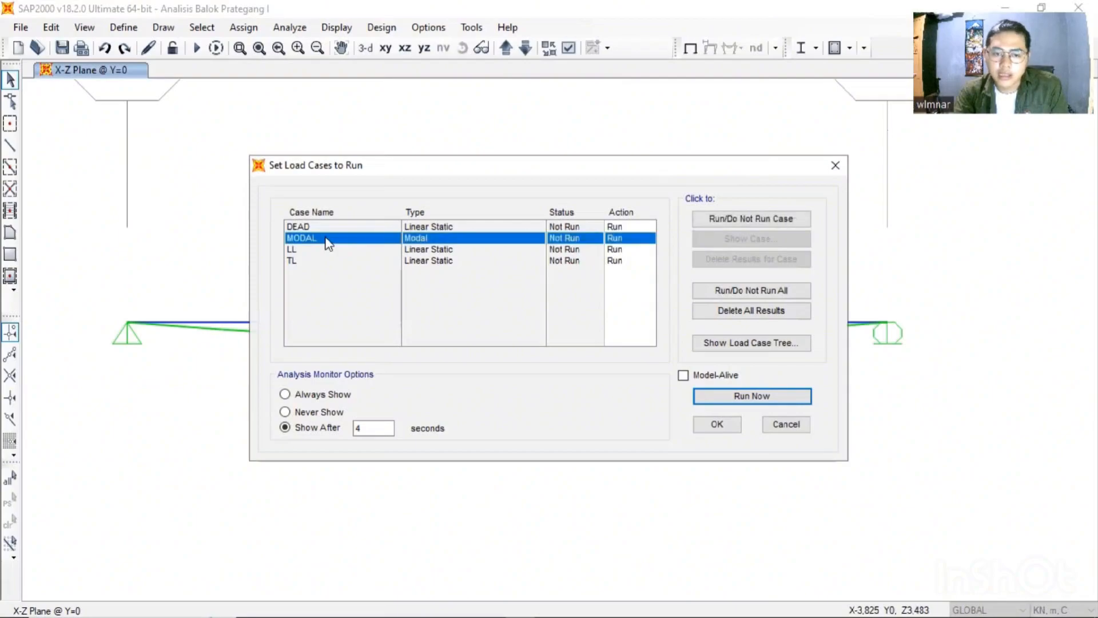
{"action": "left_click", "coordinate": [724, 219]}
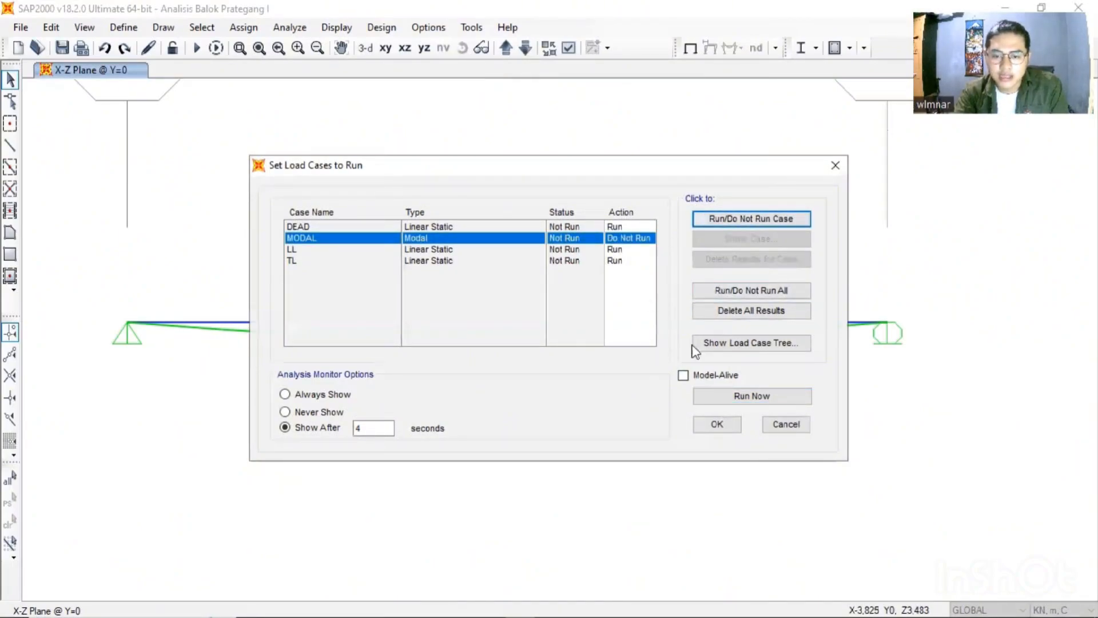
{"action": "left_click", "coordinate": [798, 398]}
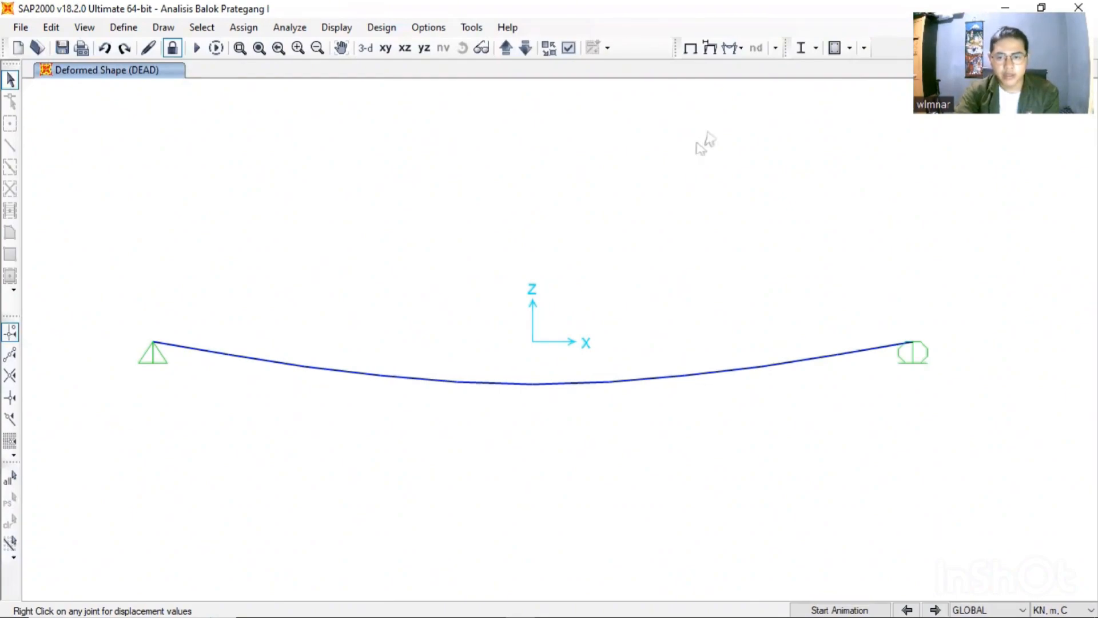
- Display the beam's Shear 2-2 force diagram with values for the DEAD load case and examine the whole span
{"action": "left_click", "coordinate": [733, 52]}
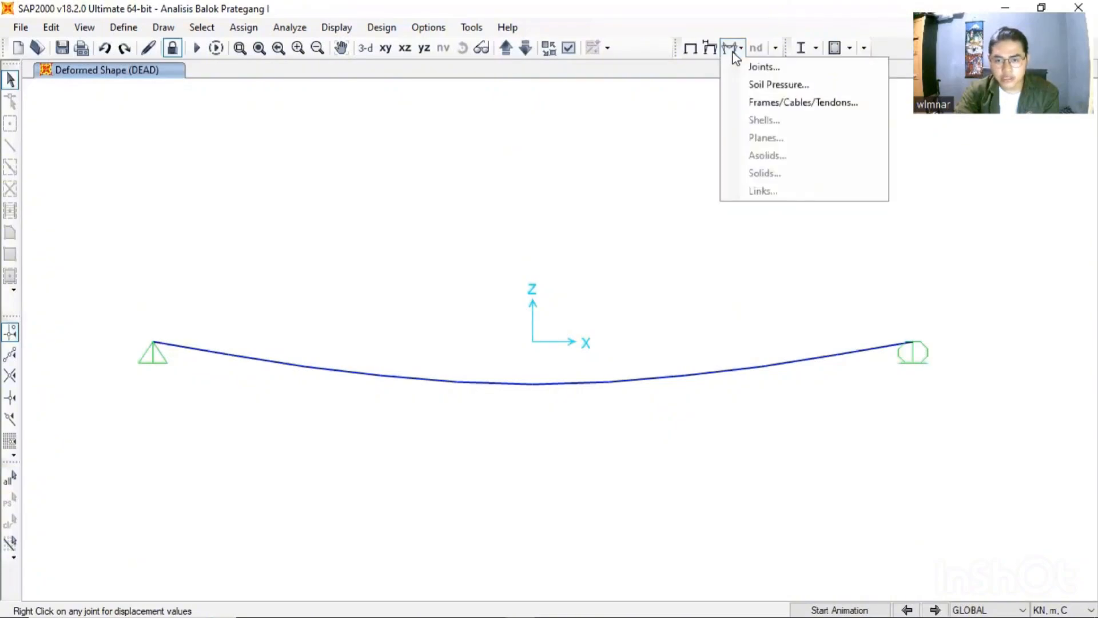
{"action": "left_click", "coordinate": [750, 109]}
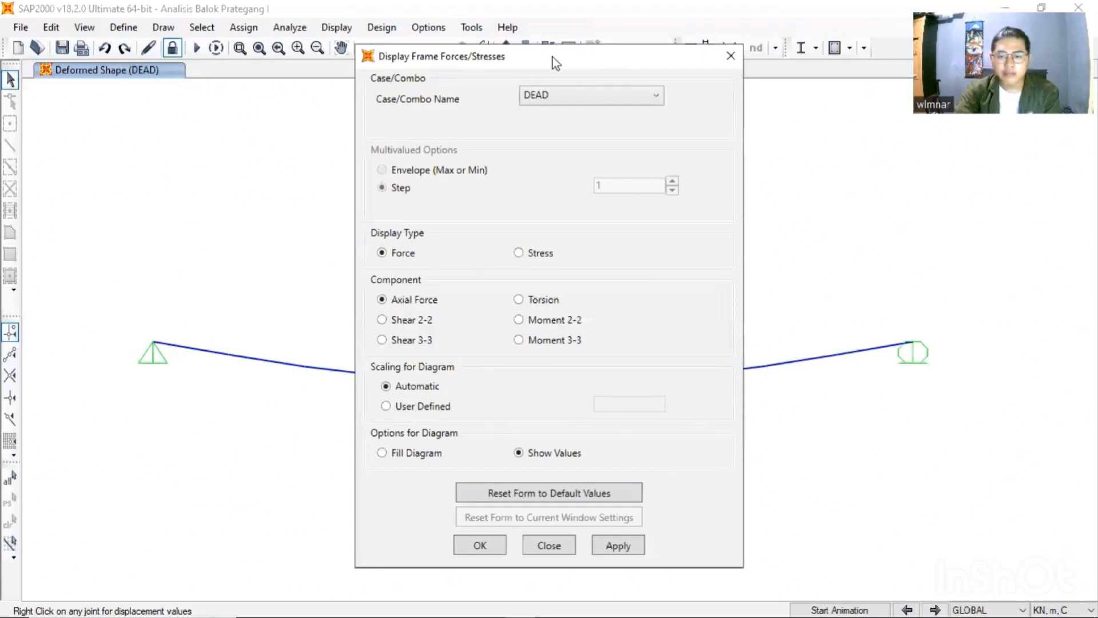
{"action": "left_click_drag", "start_coordinate": [553, 57], "coordinate": [822, 101]}
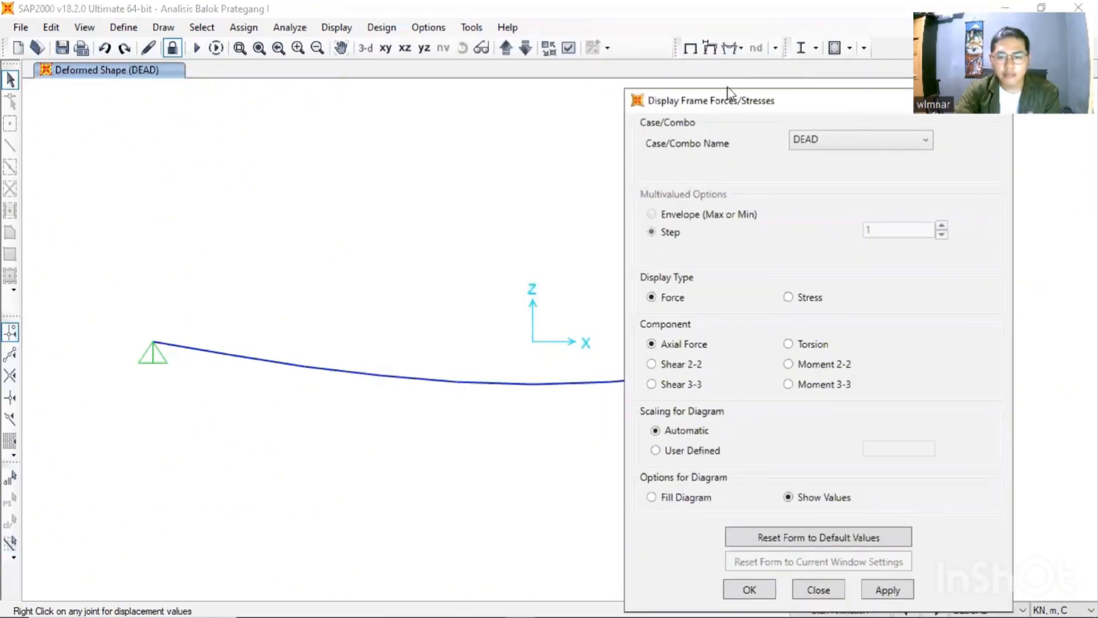
{"action": "left_click_drag", "start_coordinate": [729, 103], "coordinate": [731, 85]}
{"action": "left_click", "coordinate": [814, 122]}
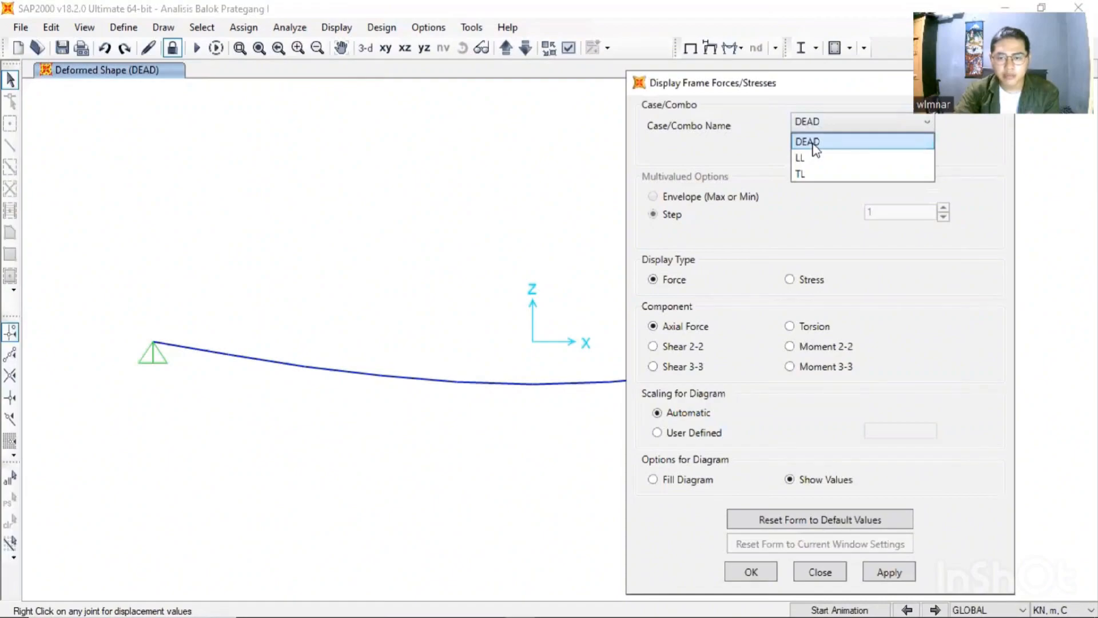
{"action": "left_click", "coordinate": [815, 148]}
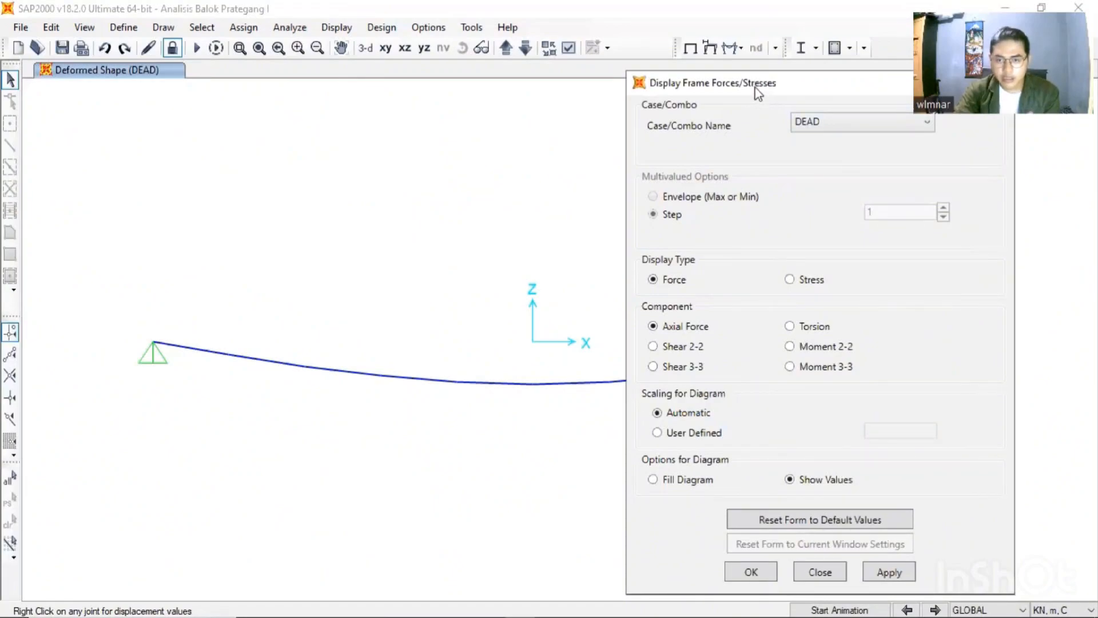
{"action": "left_click_drag", "start_coordinate": [755, 77], "coordinate": [755, 20]}
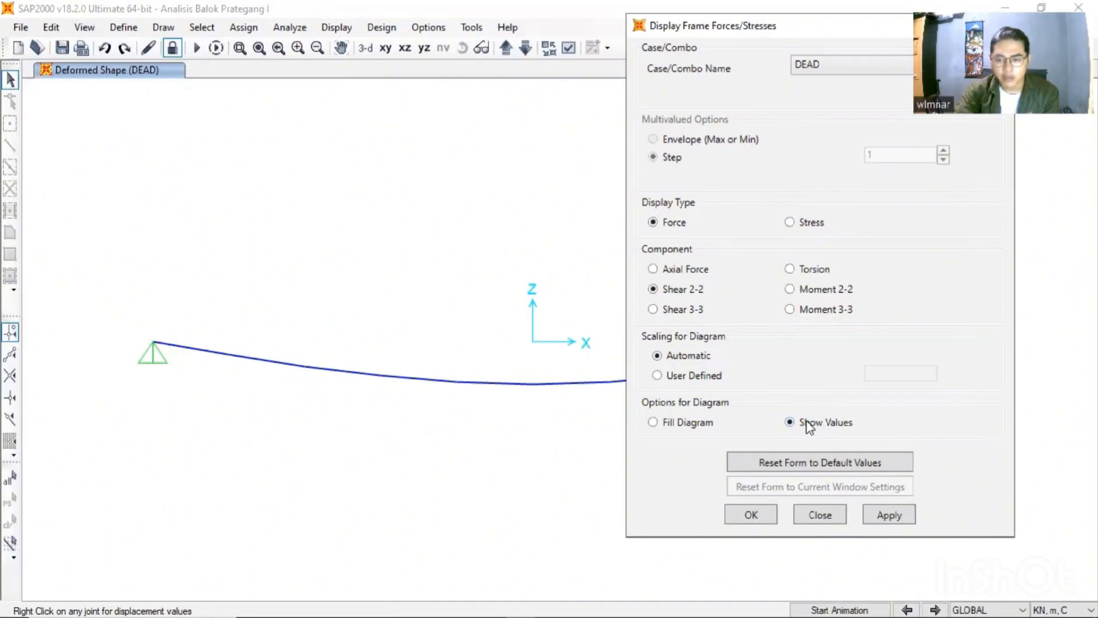
{"action": "left_click", "coordinate": [889, 516]}
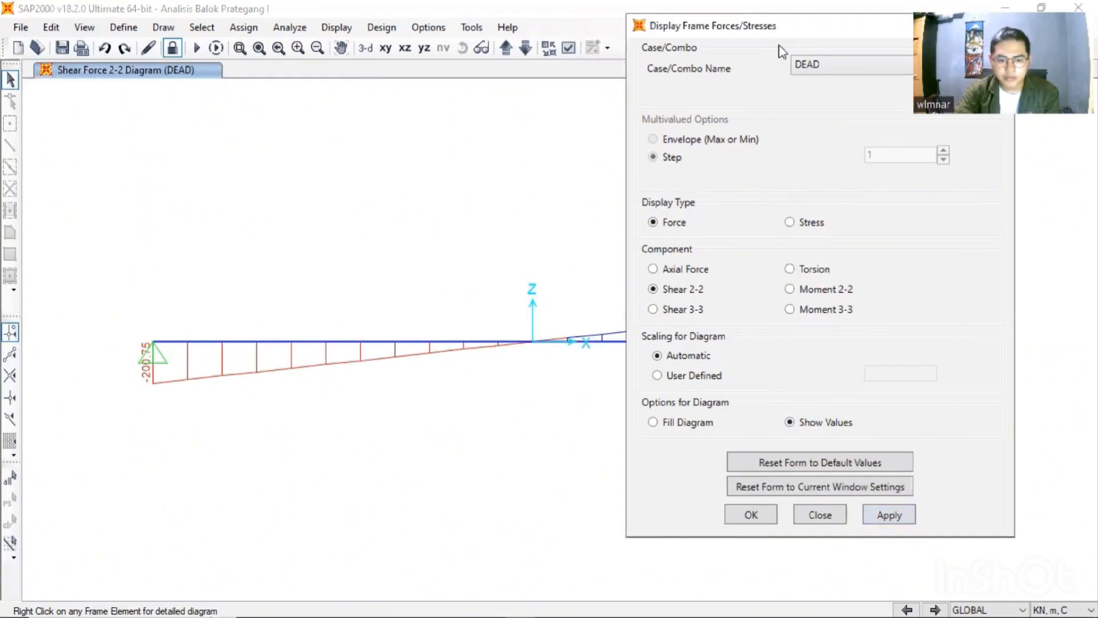
{"action": "left_click_drag", "start_coordinate": [778, 27], "coordinate": [772, 616]}
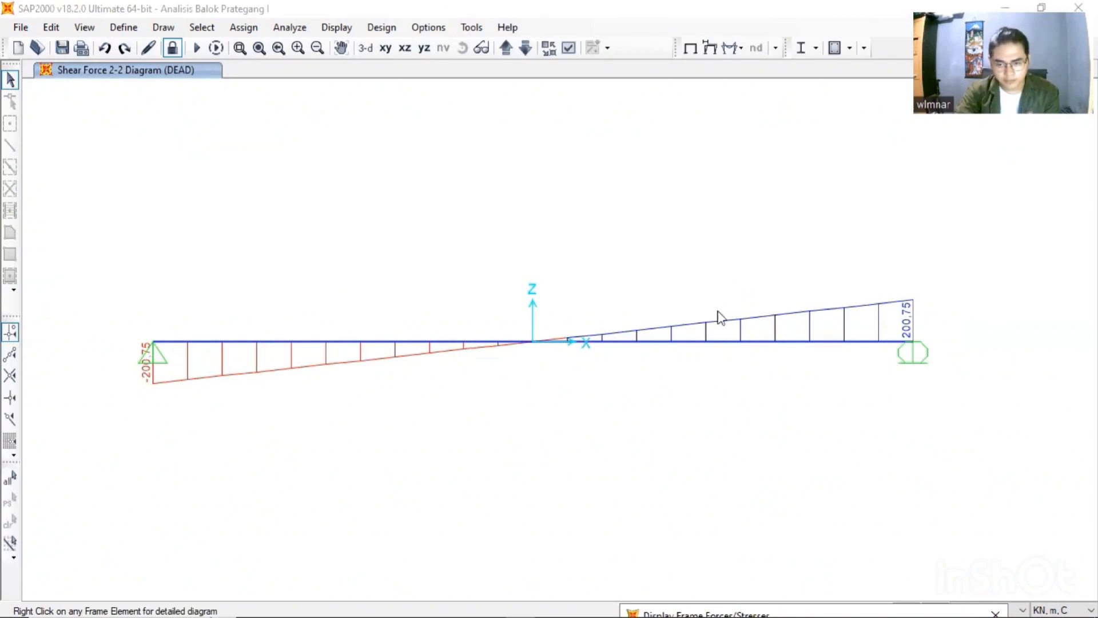
- Display the beam's Moment 3-3 diagram for the DEAD load case and examine the whole span
{"action": "left_click", "coordinate": [655, 607]}
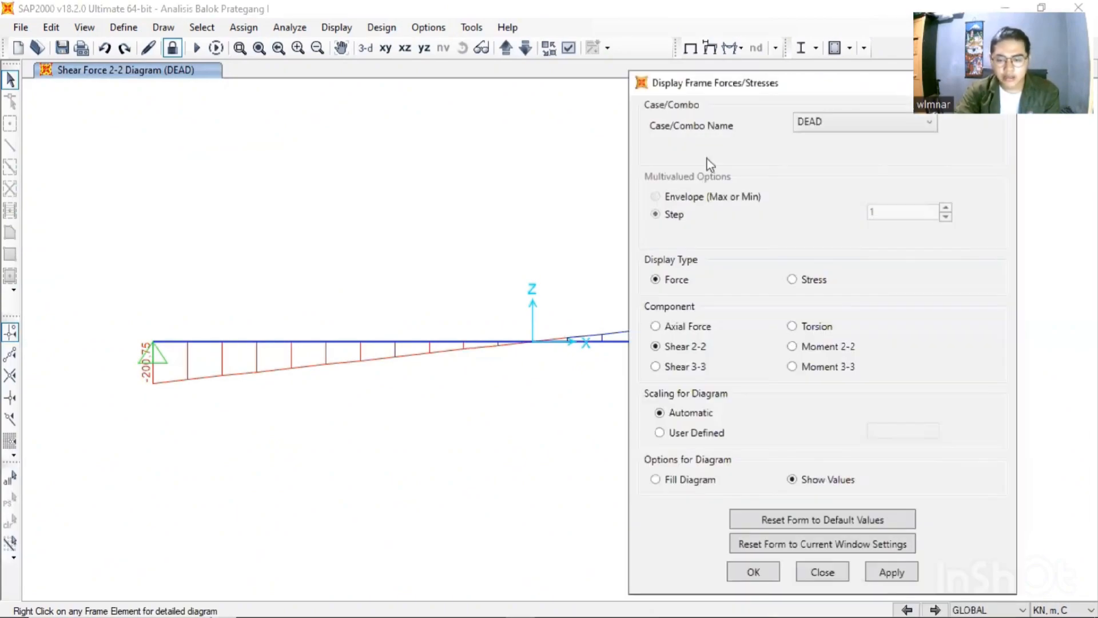
{"action": "left_click", "coordinate": [826, 369]}
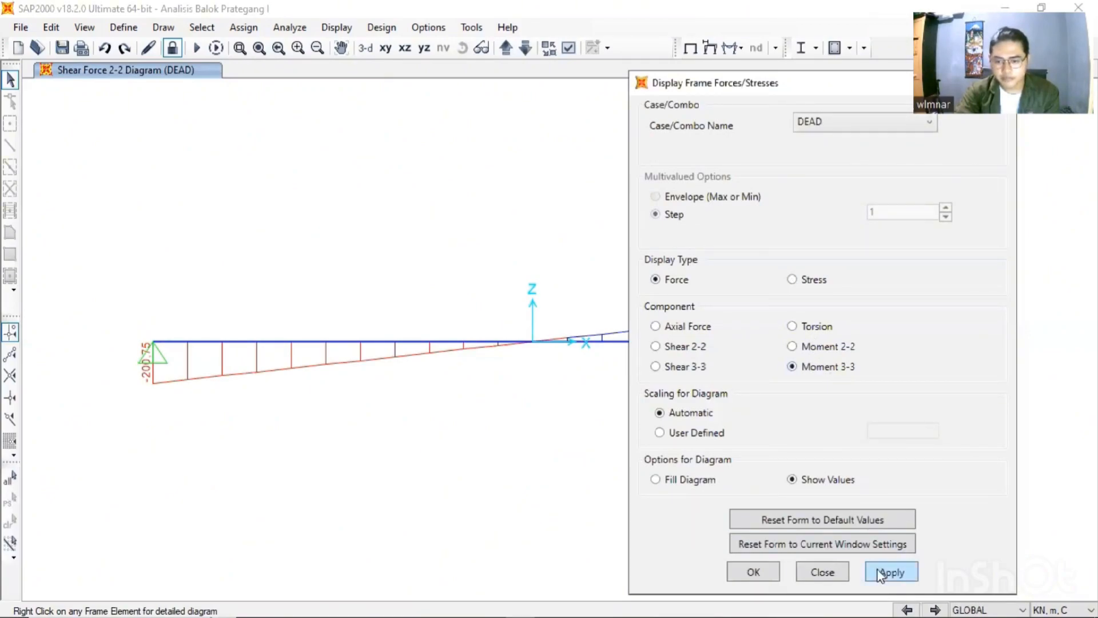
{"action": "left_click", "coordinate": [890, 578]}
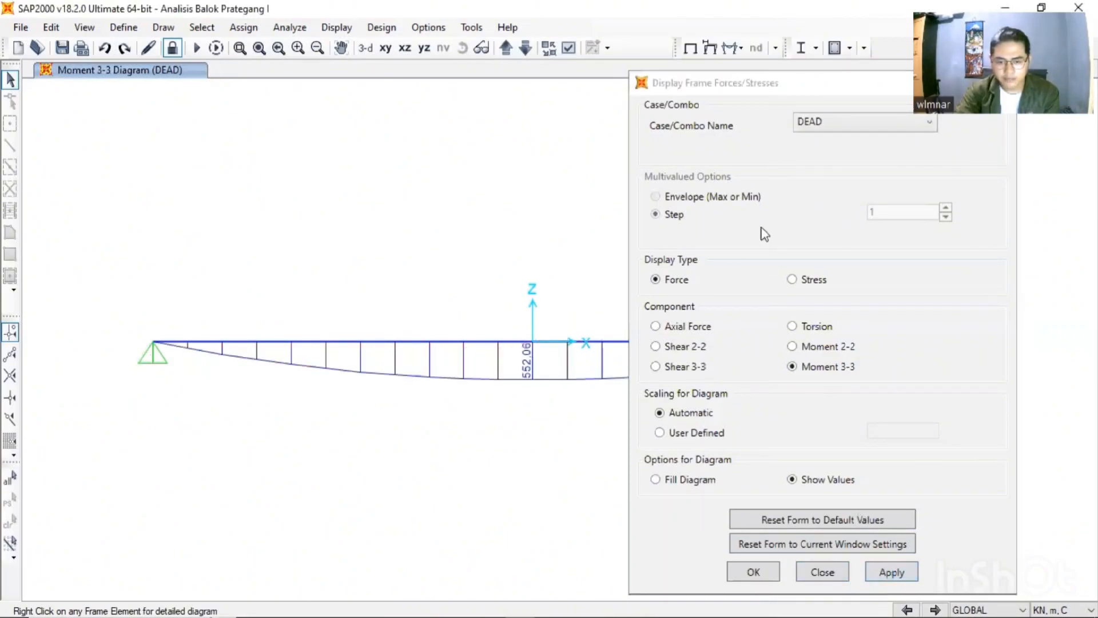
{"action": "left_click", "coordinate": [740, 102]}
{"action": "left_click_drag", "start_coordinate": [739, 102], "coordinate": [705, 604]}
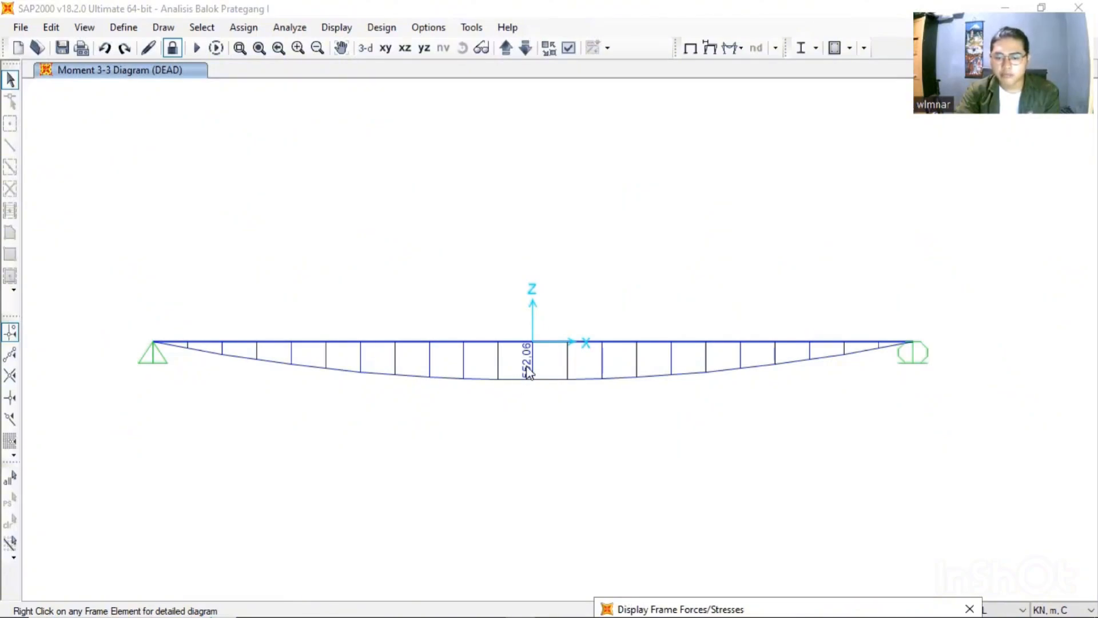
- Display the beam's Shear 2-2 force diagram for the LL load case and examine the whole span
{"action": "double_click", "coordinate": [656, 599]}
{"action": "left_click", "coordinate": [808, 164]}
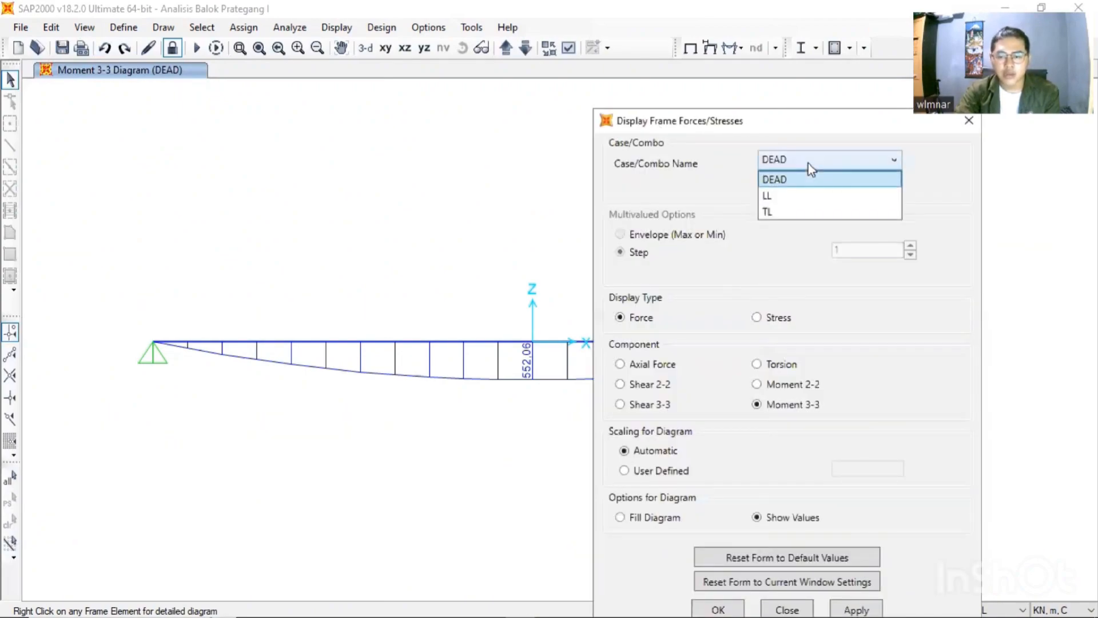
{"action": "left_click", "coordinate": [769, 196]}
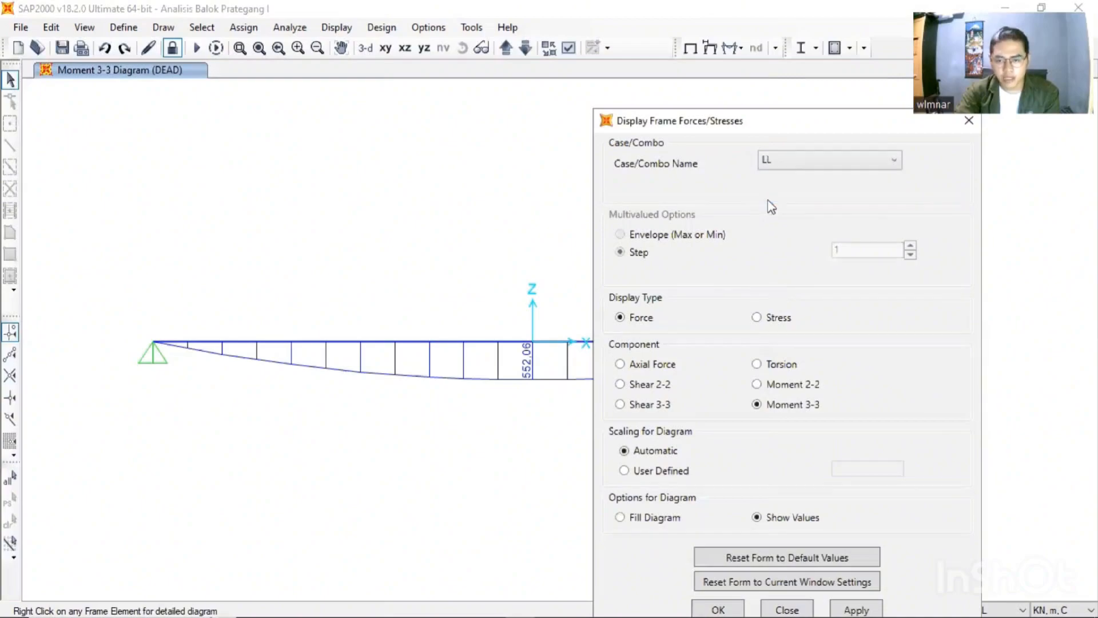
{"action": "left_click_drag", "start_coordinate": [740, 121], "coordinate": [820, 22]}
{"action": "left_click", "coordinate": [723, 287]}
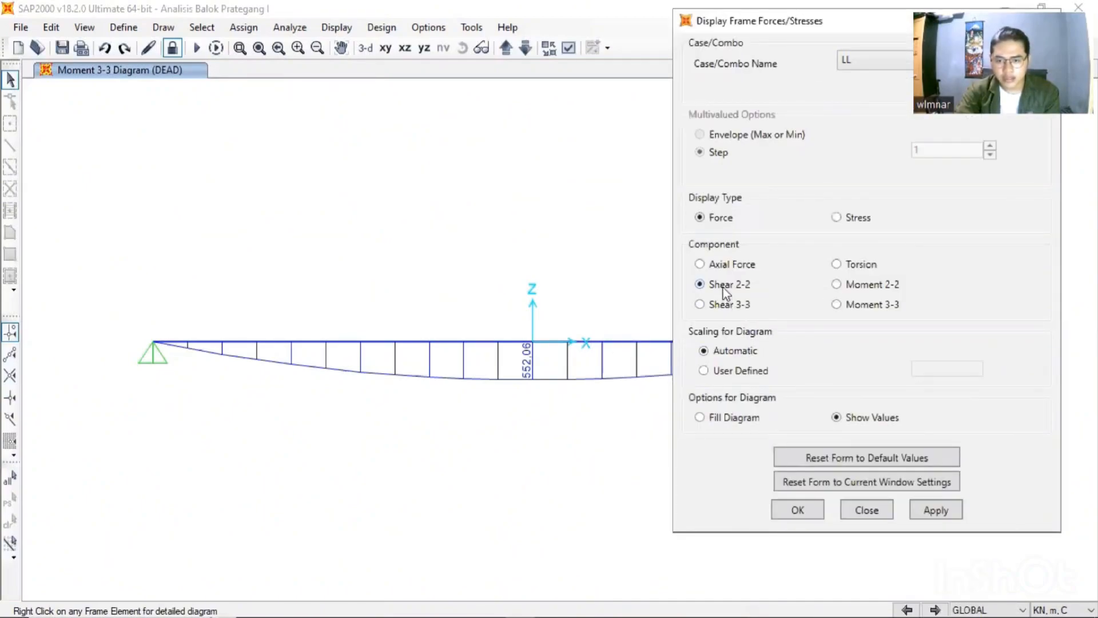
{"action": "left_click", "coordinate": [935, 511]}
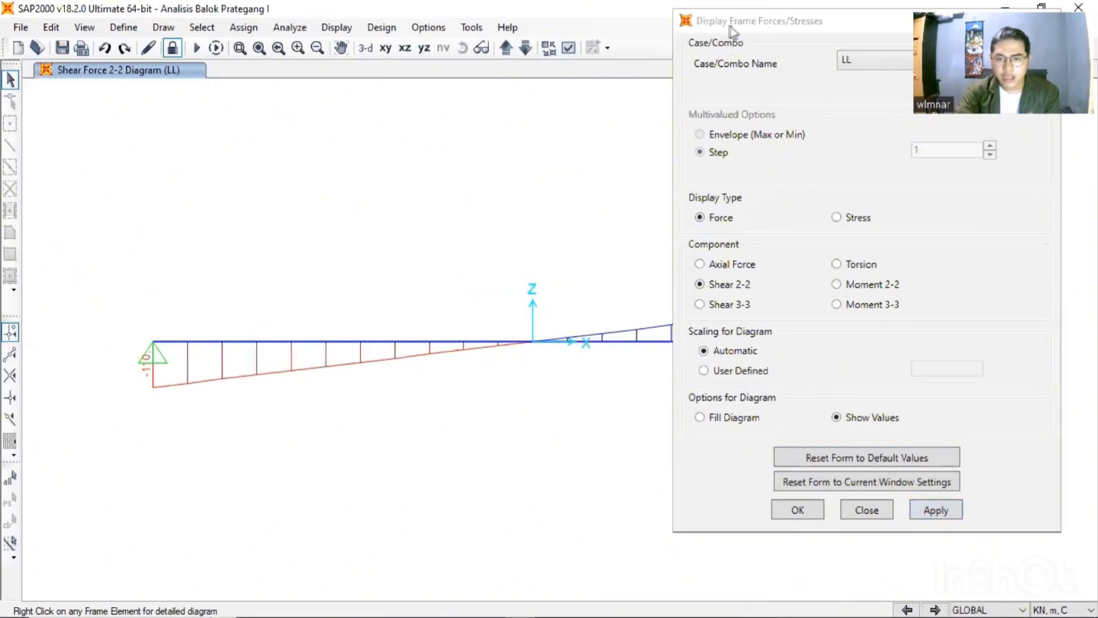
{"action": "left_click_drag", "start_coordinate": [767, 25], "coordinate": [722, 529]}
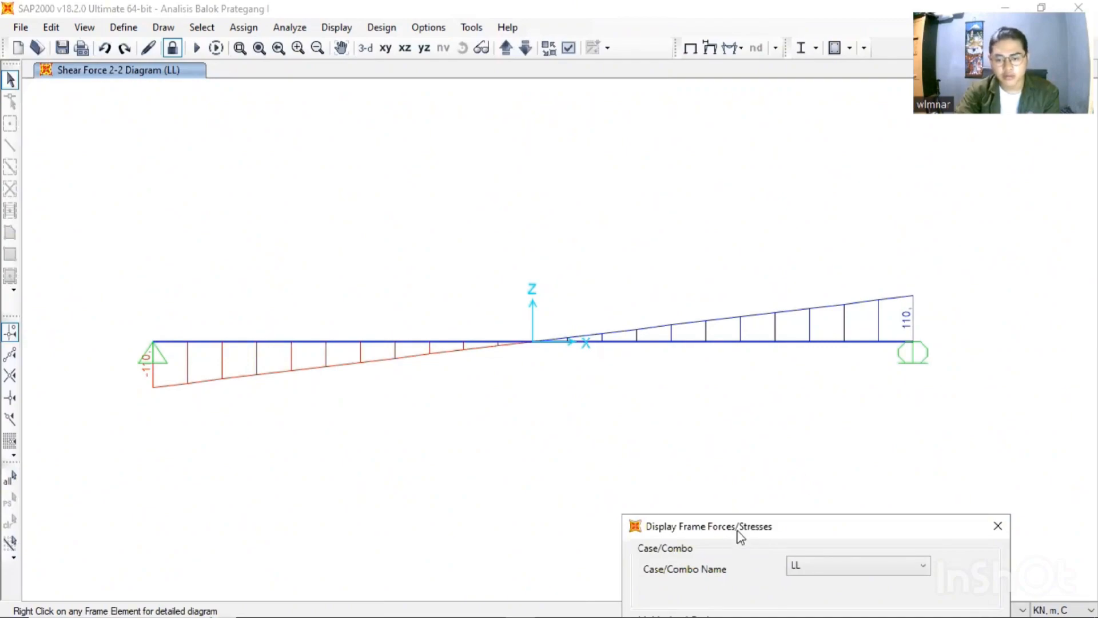
- Display the beam's Moment 3-3 diagram for the LL load case and examine the whole span
{"action": "left_click_drag", "start_coordinate": [740, 530], "coordinate": [709, 46]}
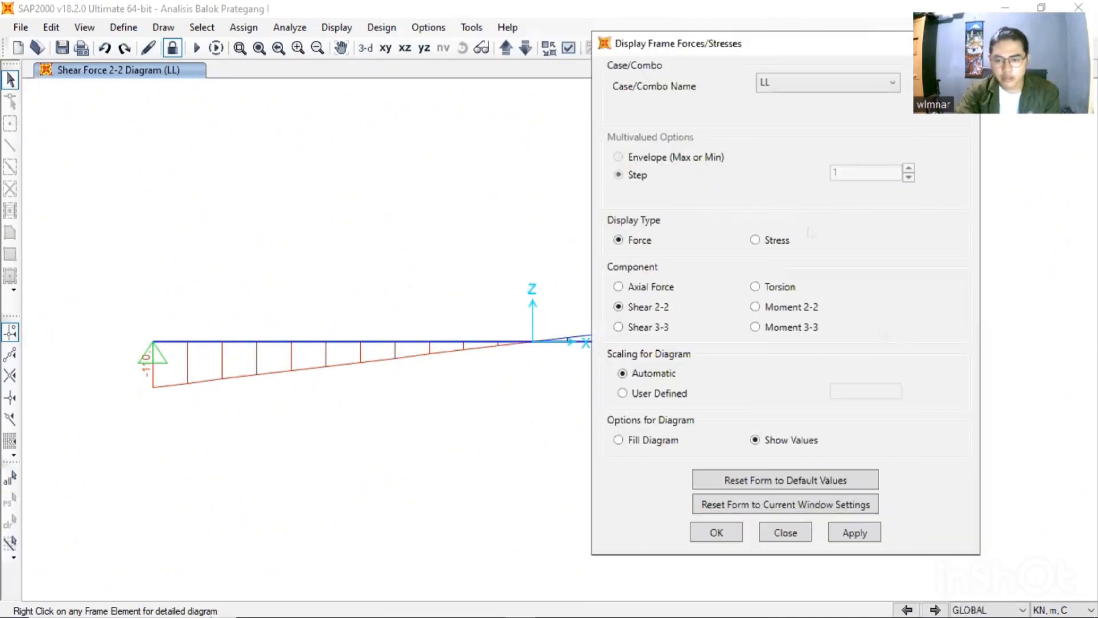
{"action": "left_click", "coordinate": [797, 330]}
{"action": "left_click", "coordinate": [856, 534]}
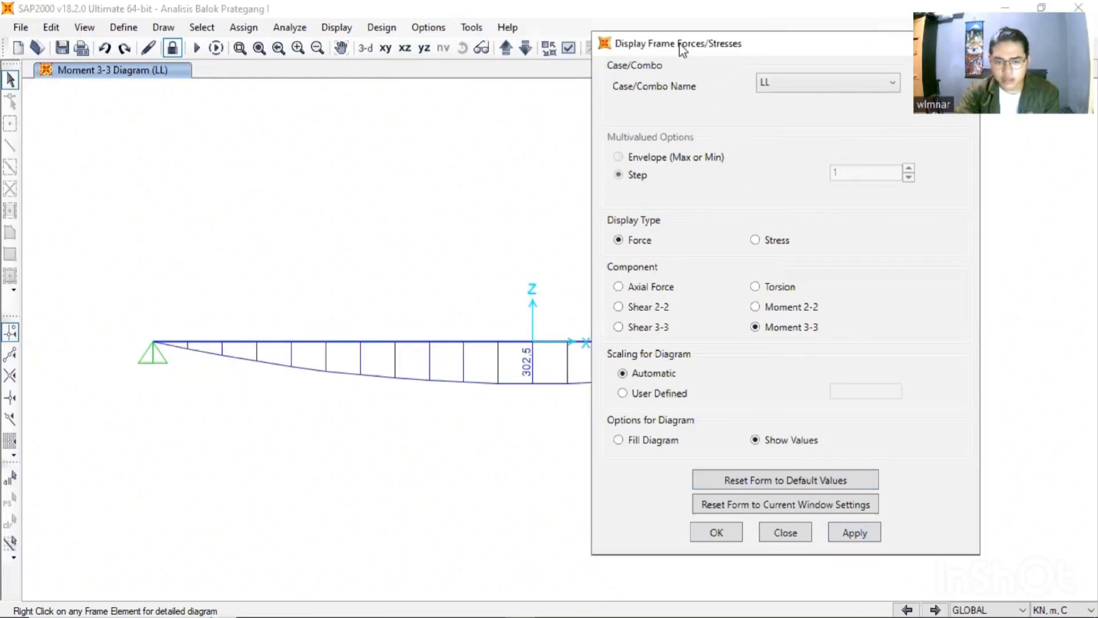
{"action": "left_click_drag", "start_coordinate": [680, 43], "coordinate": [868, 479]}
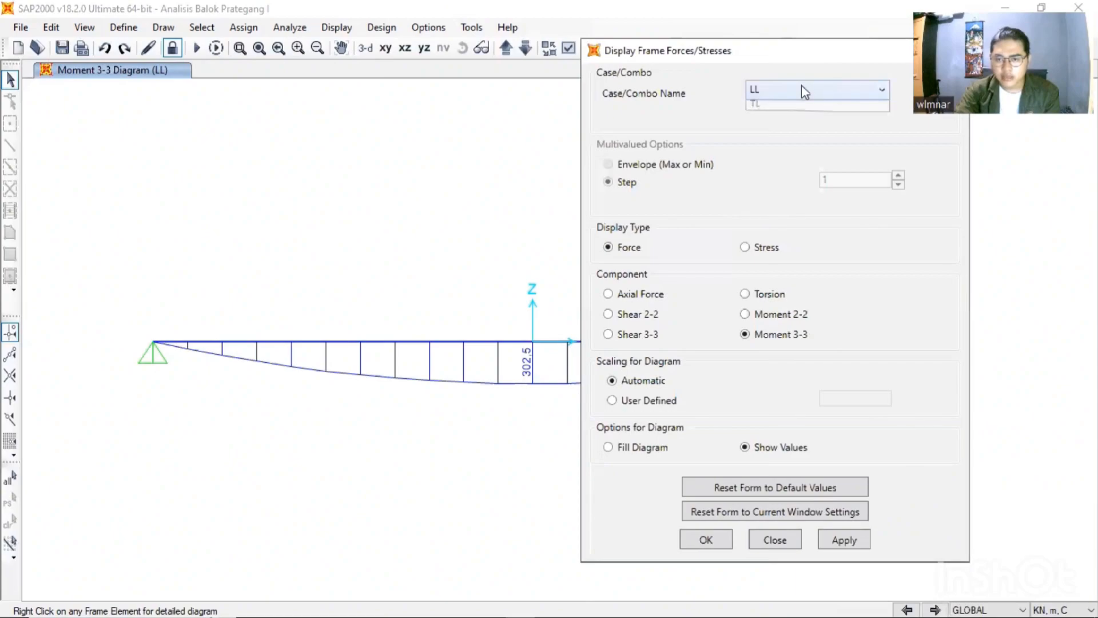
- Display the beam's Shear 2-2 force diagram for the TL load case and examine the whole span
{"action": "left_click", "coordinate": [808, 89]}
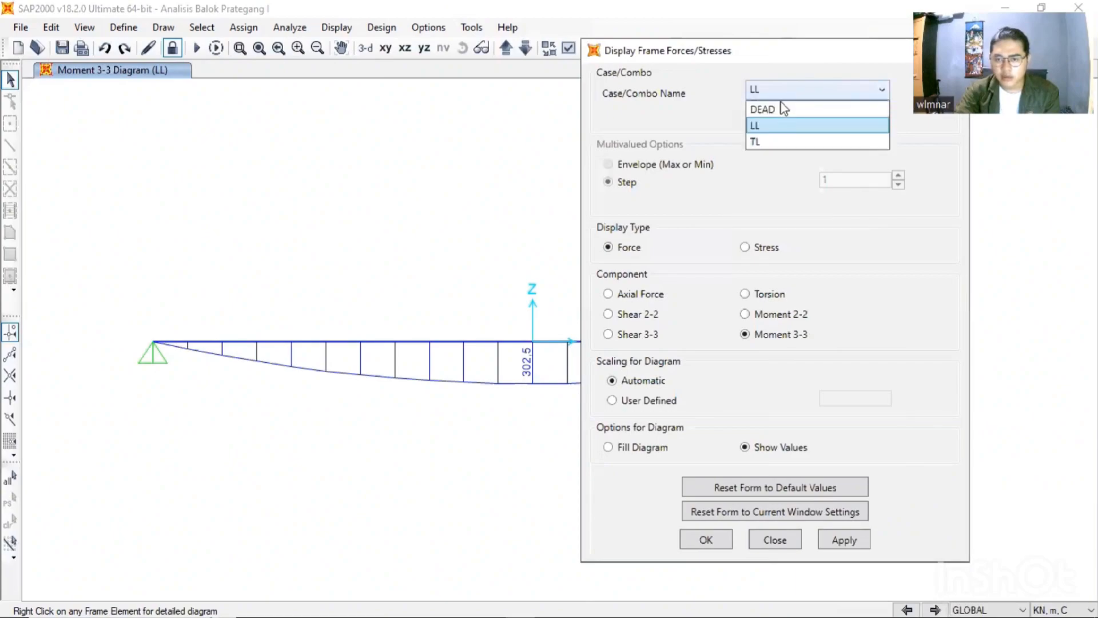
{"action": "left_click", "coordinate": [766, 144]}
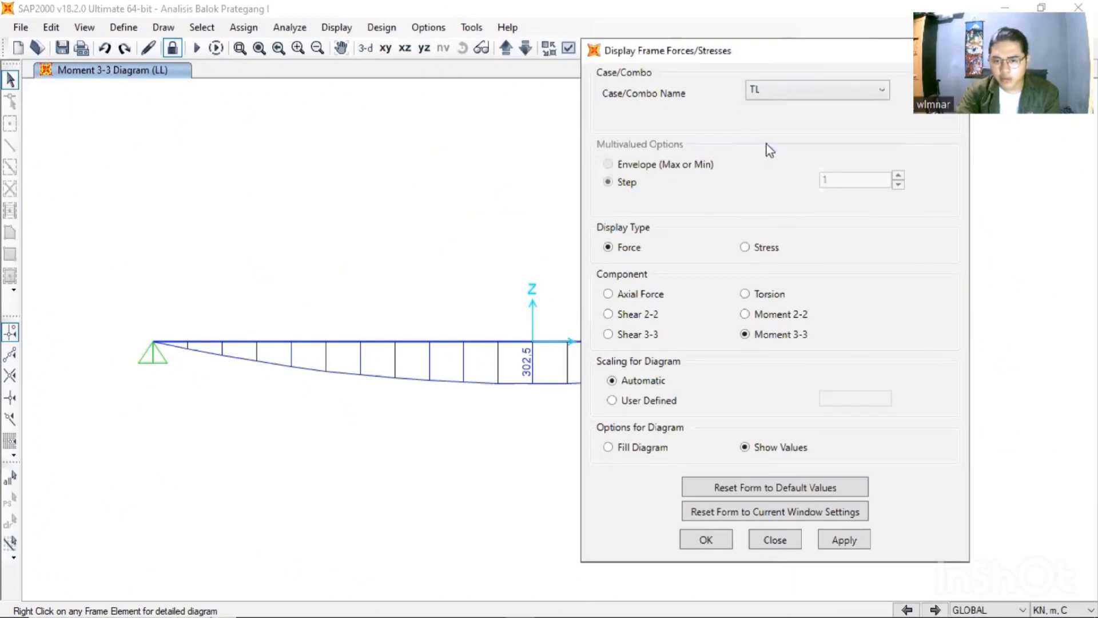
{"action": "left_click", "coordinate": [644, 316]}
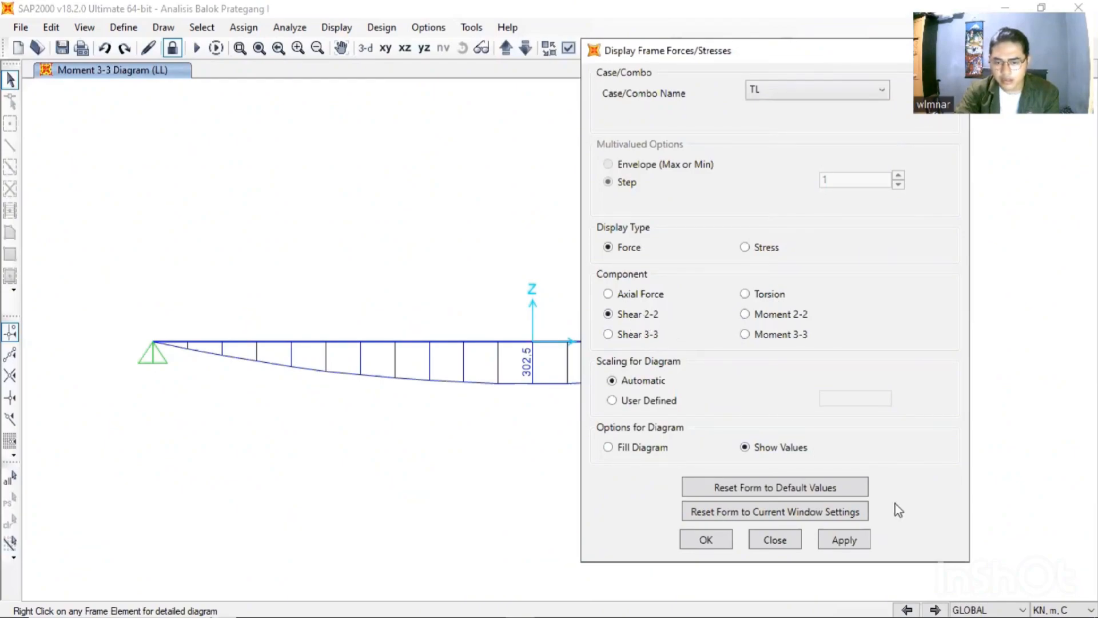
{"action": "left_click", "coordinate": [851, 541]}
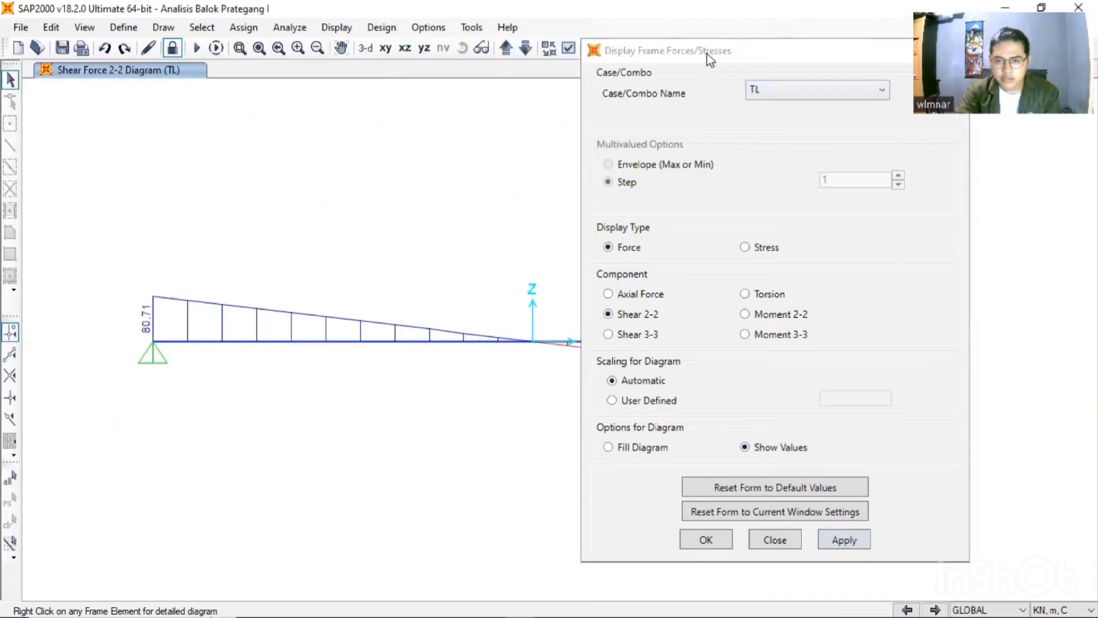
{"action": "left_click_drag", "start_coordinate": [707, 54], "coordinate": [812, 544]}
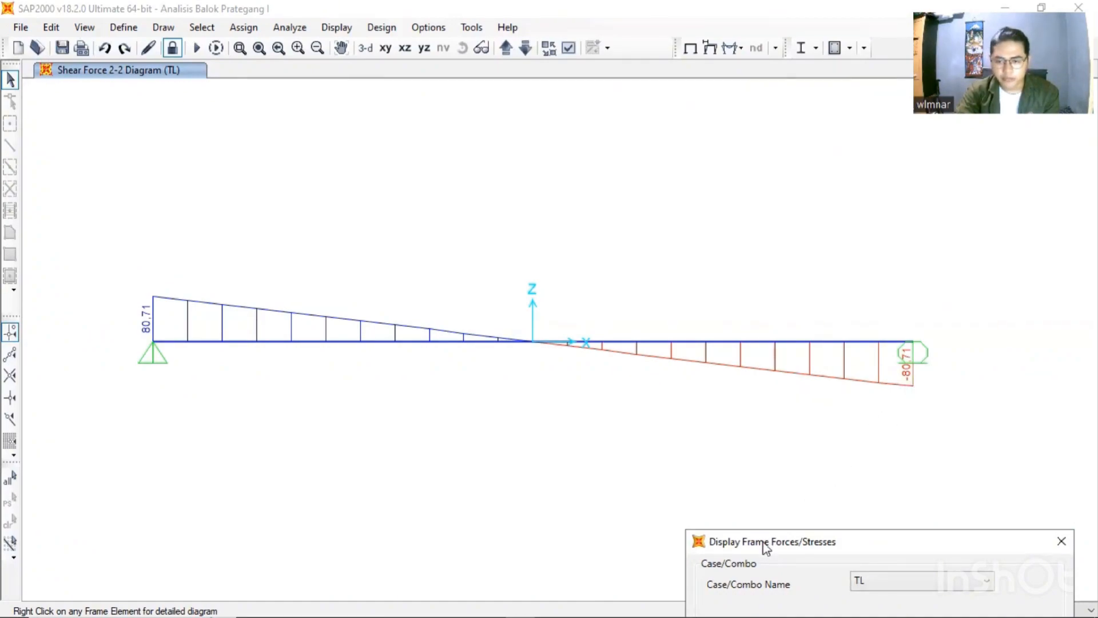
- Display the beam's Moment 3-3 diagram for the TL load case and examine the whole span
{"action": "left_click_drag", "start_coordinate": [767, 546], "coordinate": [742, 53]}
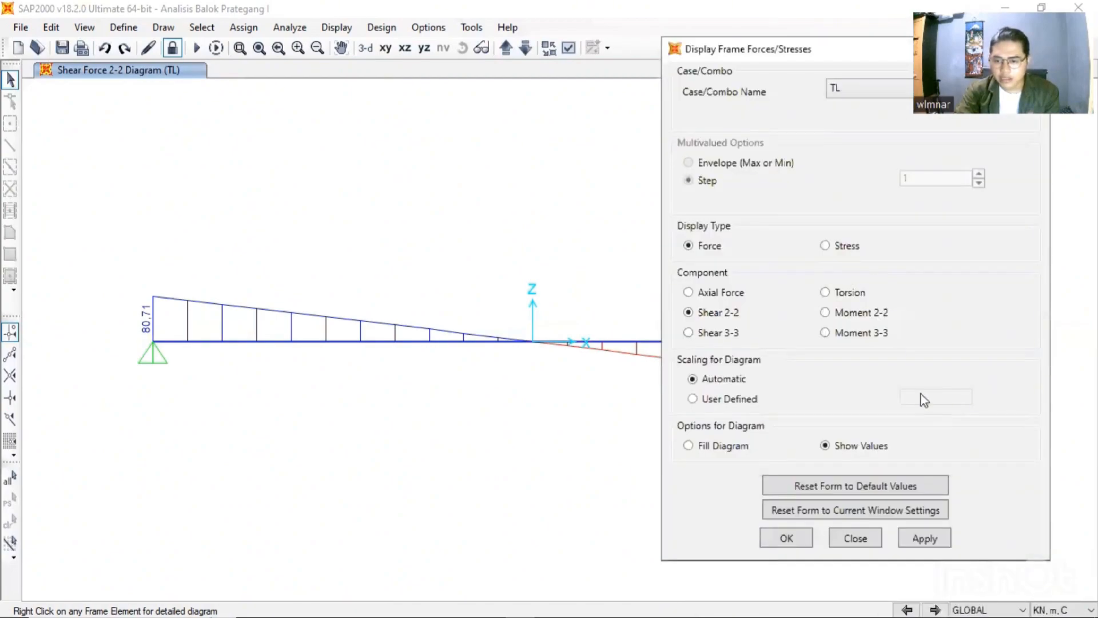
{"action": "left_click", "coordinate": [848, 338]}
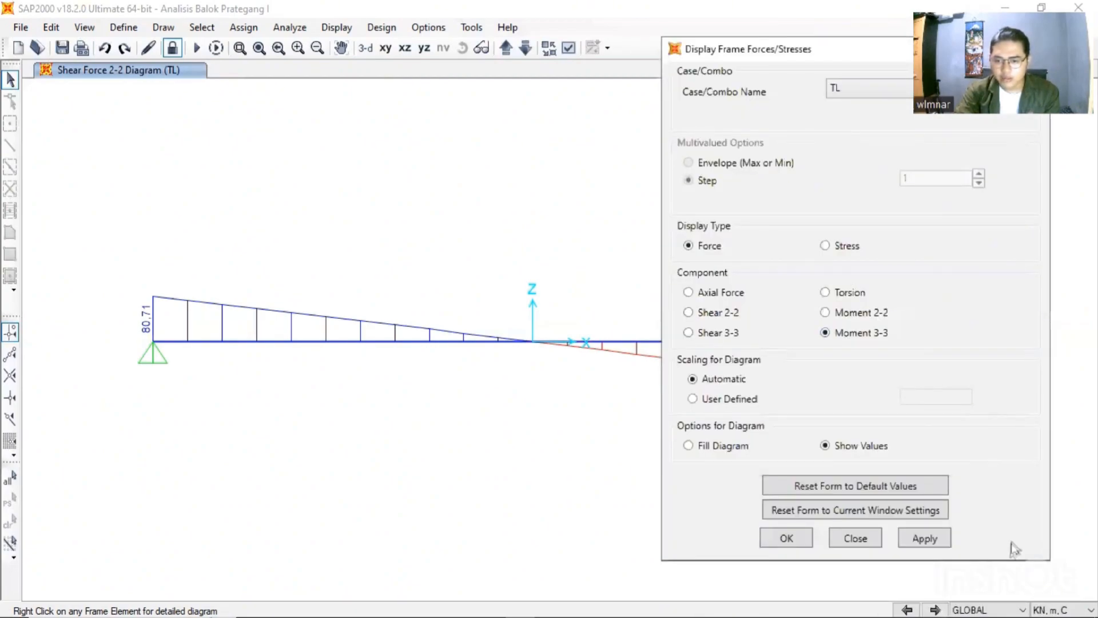
{"action": "left_click", "coordinate": [921, 542]}
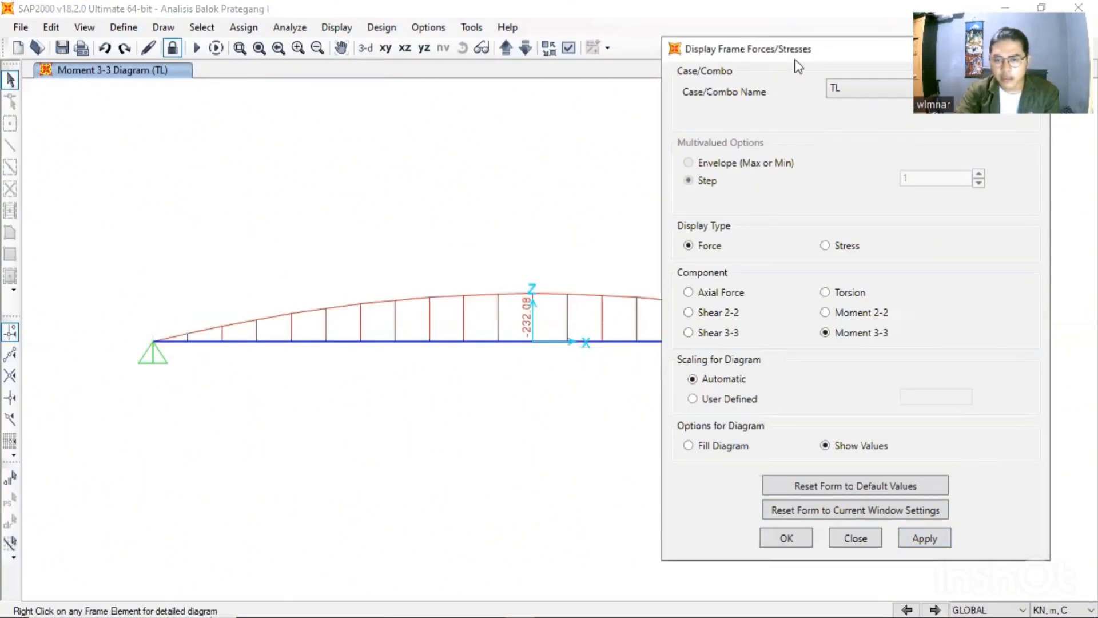
{"action": "left_click_drag", "start_coordinate": [807, 53], "coordinate": [724, 301]}
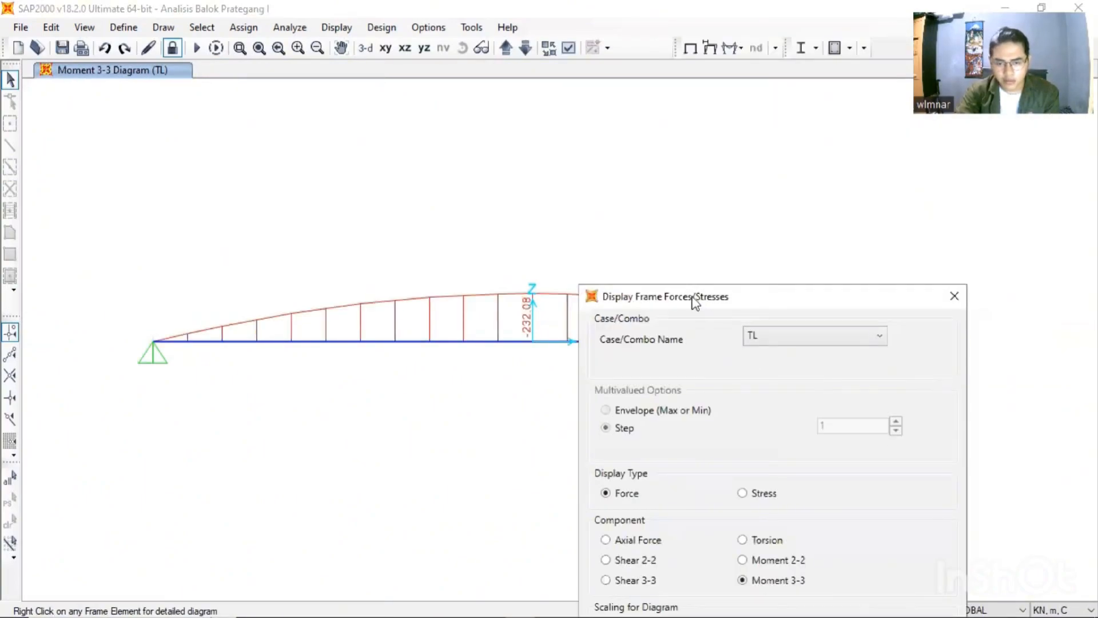
{"action": "left_click_drag", "start_coordinate": [692, 303], "coordinate": [746, 556]}
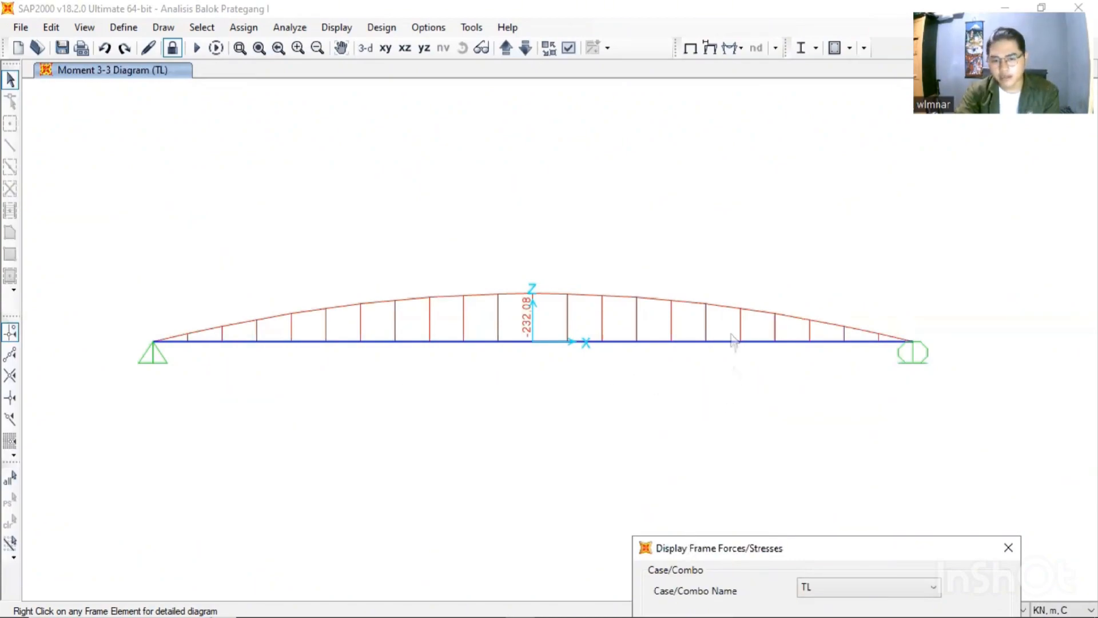
{"action": "mouse_move", "coordinate": [424, 344]}
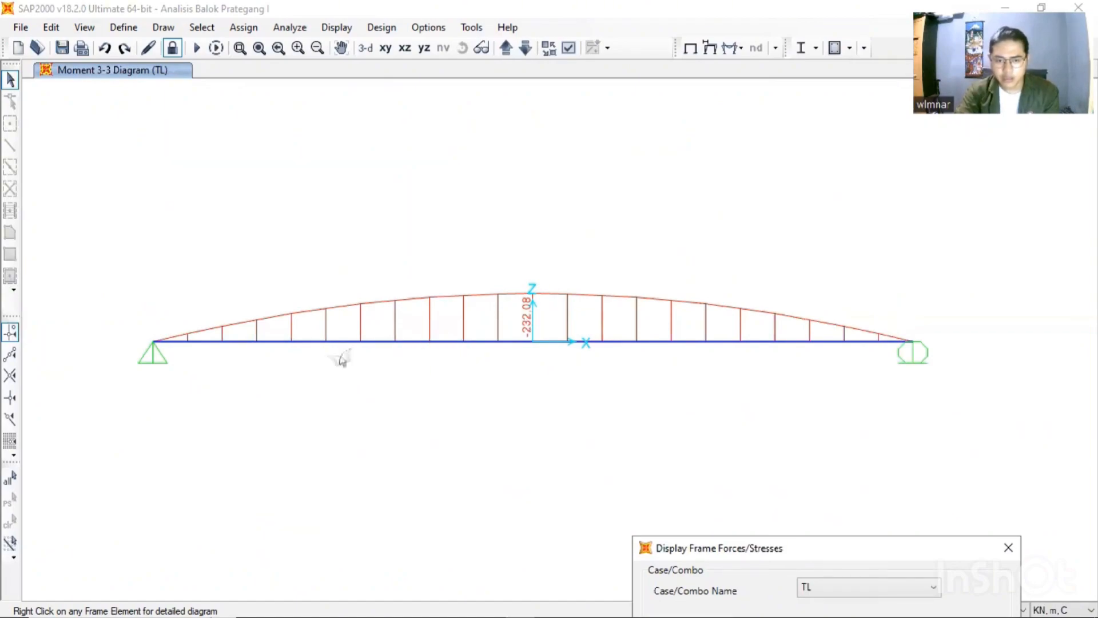